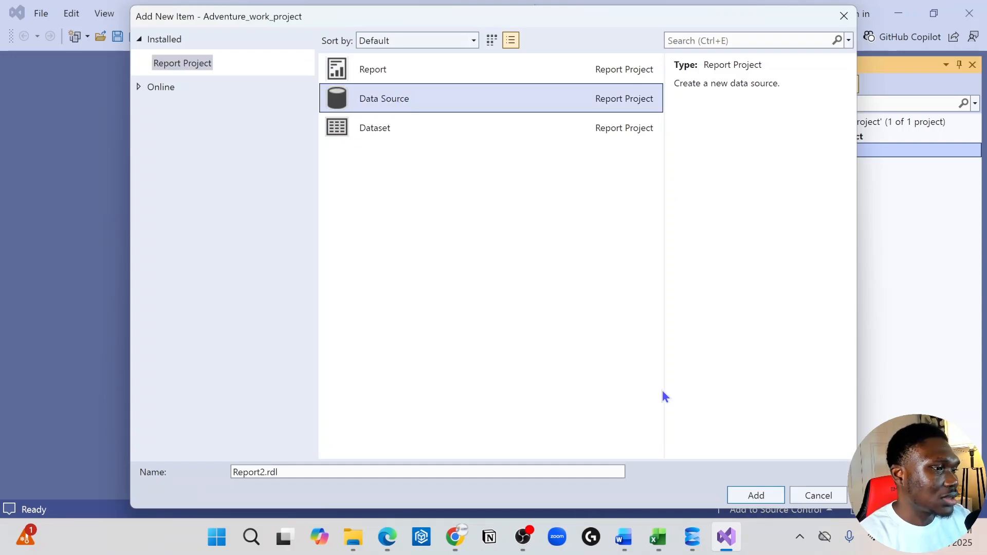
Add a shared data source to the project with Microsoft SQL Server as its type.
left_click(763, 494)
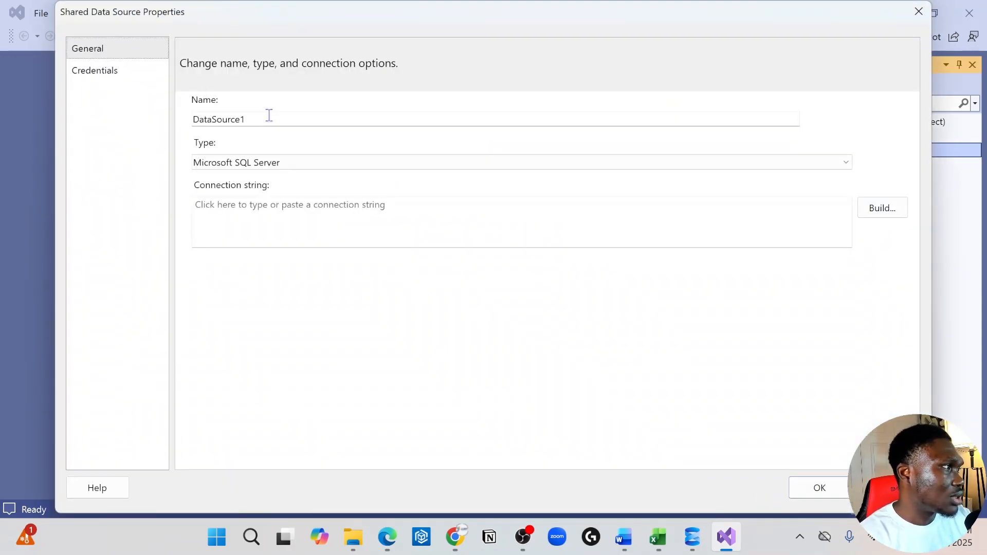
left_click(577, 163)
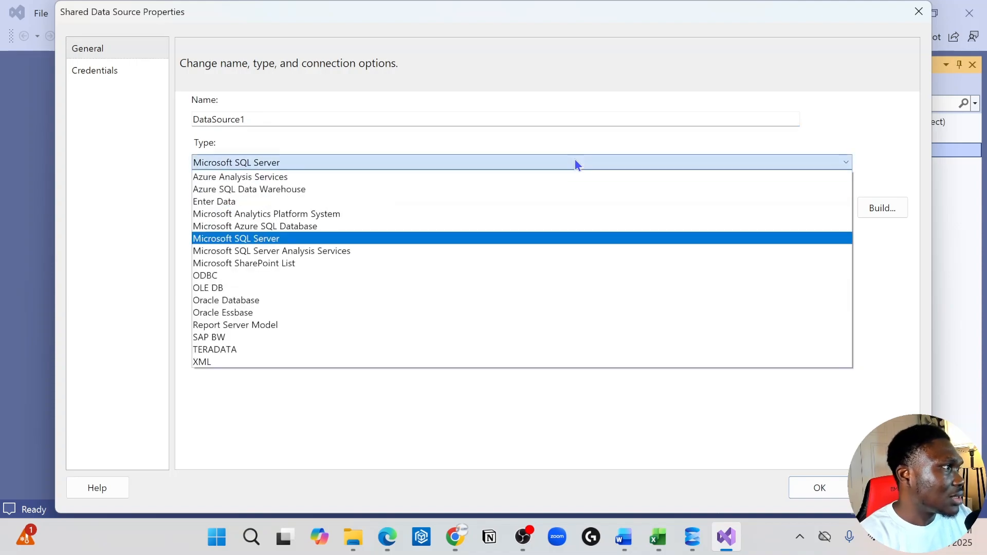
left_click(378, 238)
left_click(351, 227)
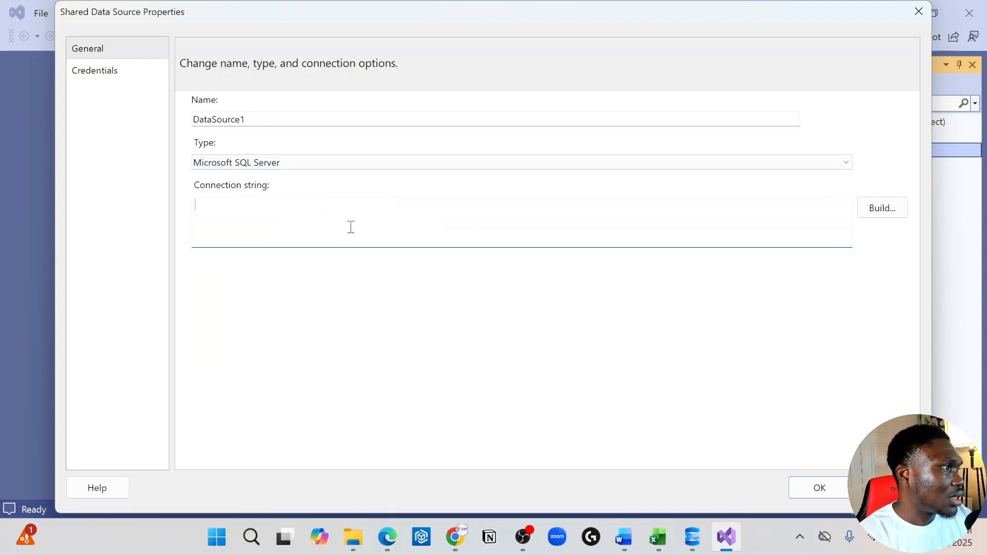
Switch to SQL Server Management Studio, copy the server name from a new connection dialog, and return to Visual Studio without connecting.
left_click(693, 538)
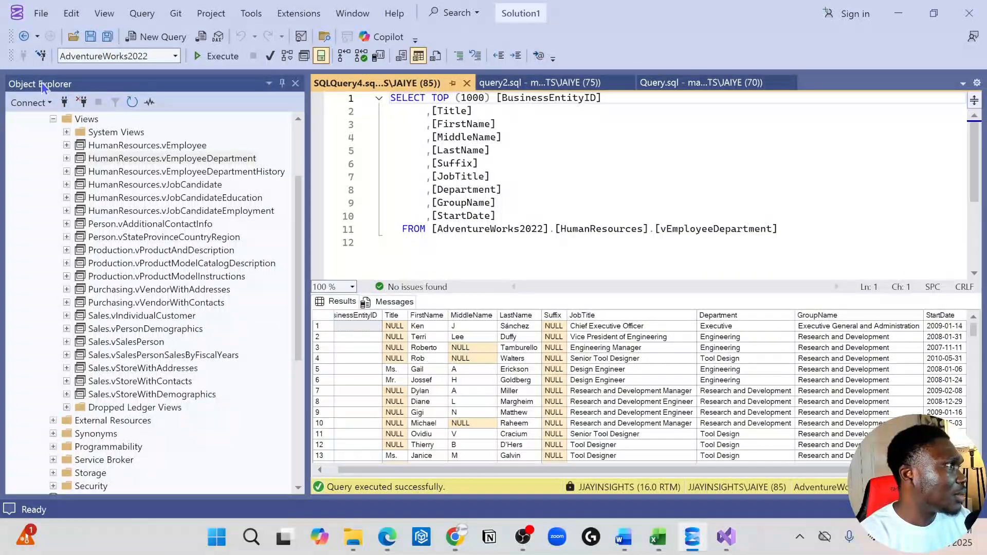
left_click(9, 103)
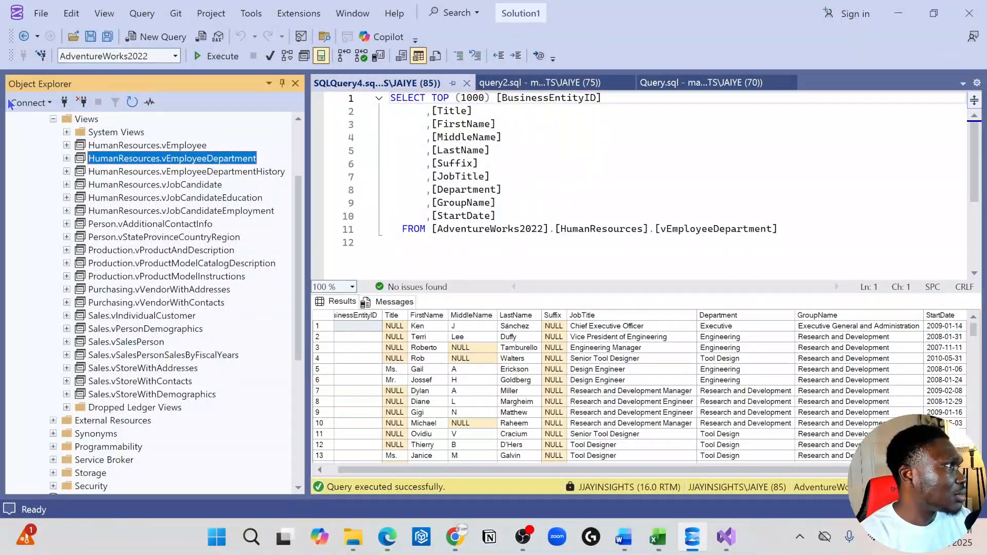
left_click(17, 103)
left_click(32, 118)
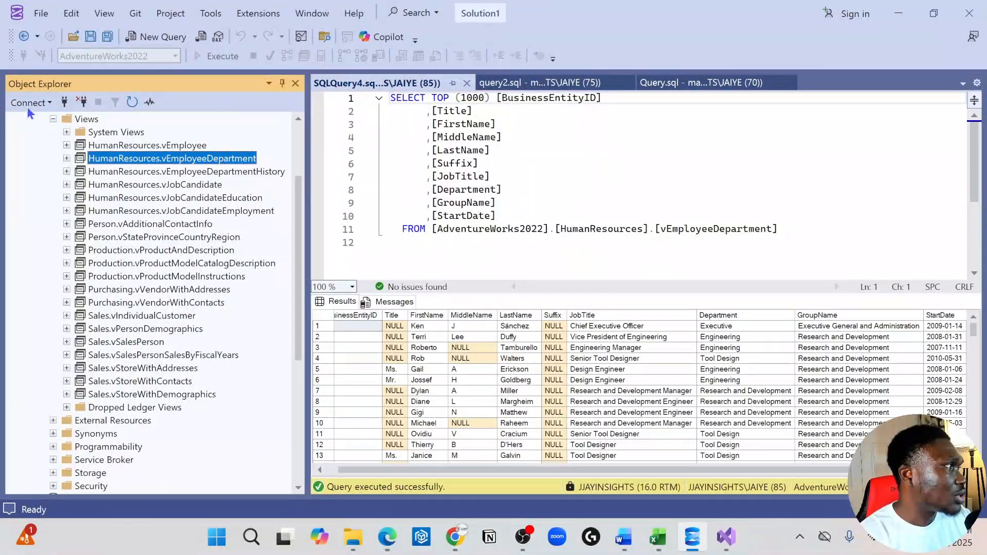
left_click(29, 103)
left_click(32, 119)
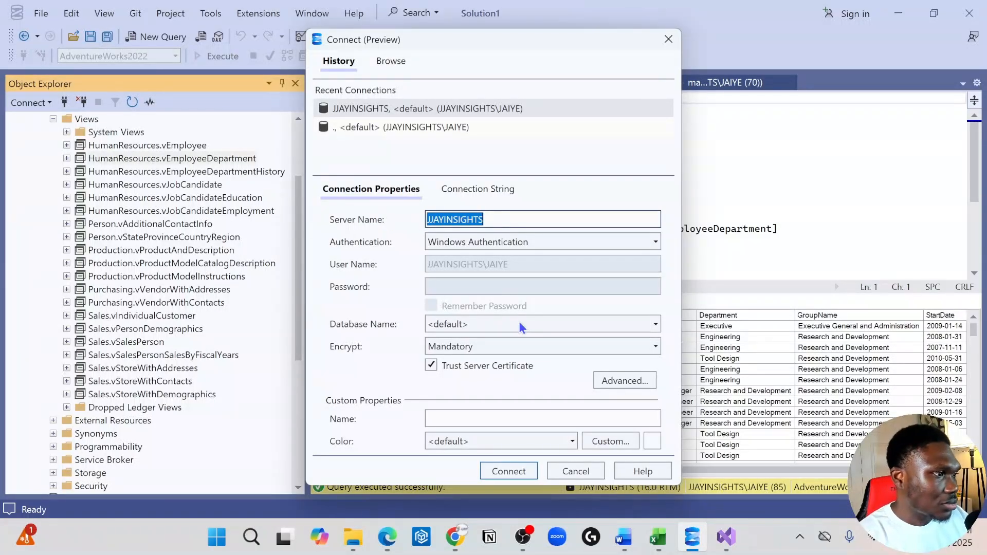
left_click(575, 472)
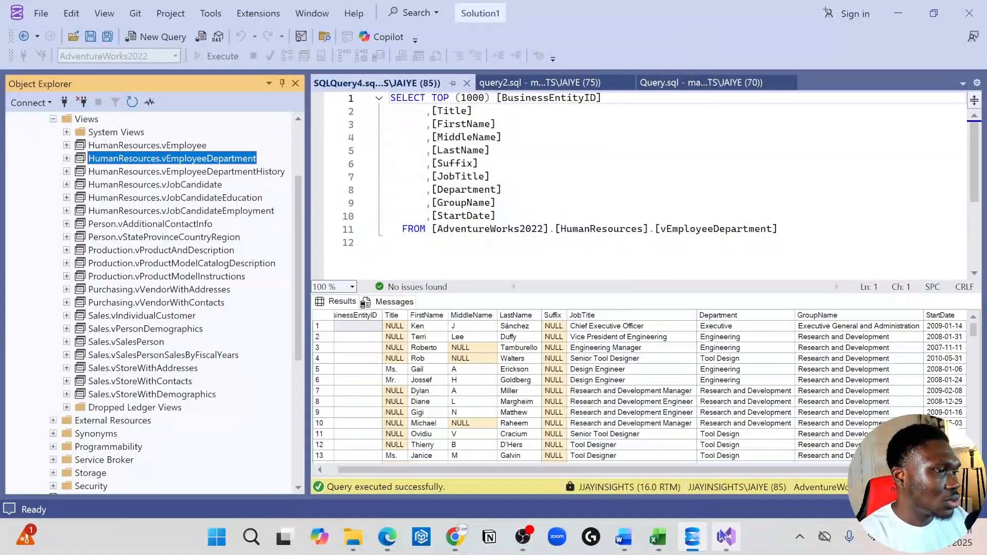
left_click(726, 538)
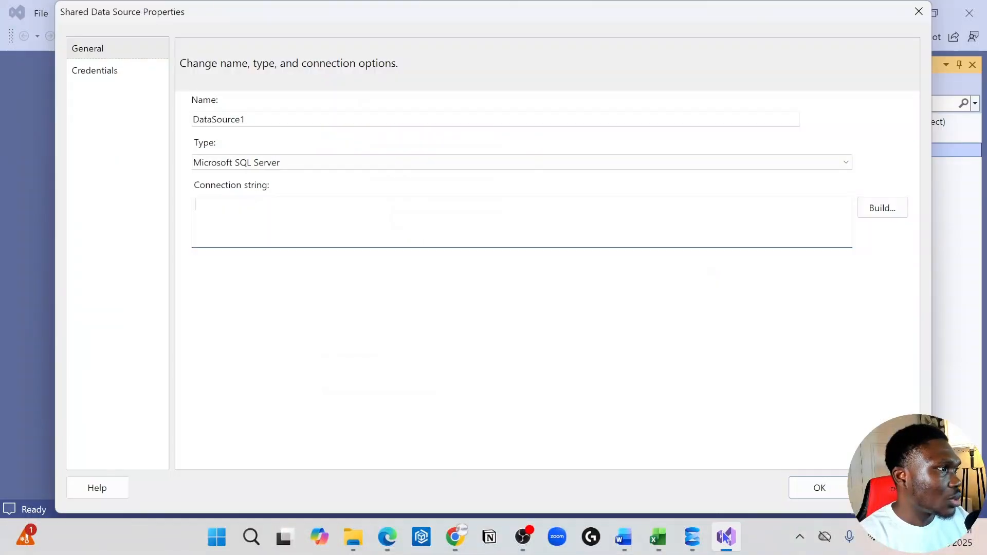
Build the shared data source's connection string with server JJAYINSIGHTS and database AdventureWorks2022.
left_click(888, 209)
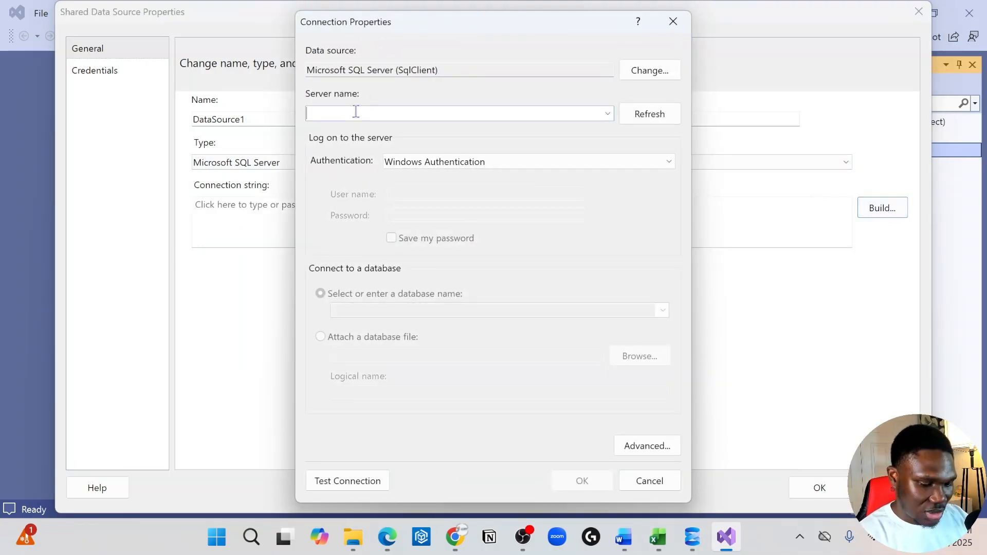
type("JJAYINSIGHTS")
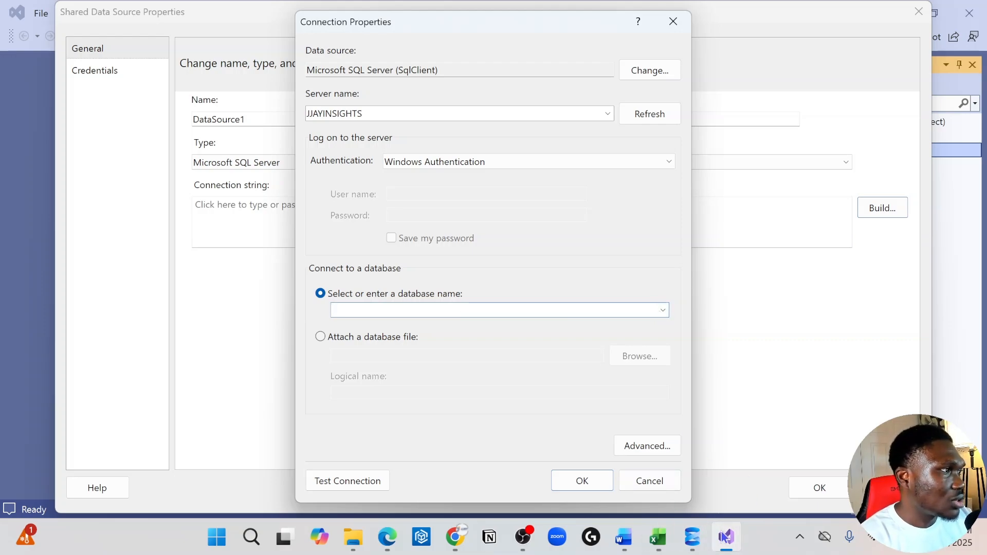
left_click(694, 540)
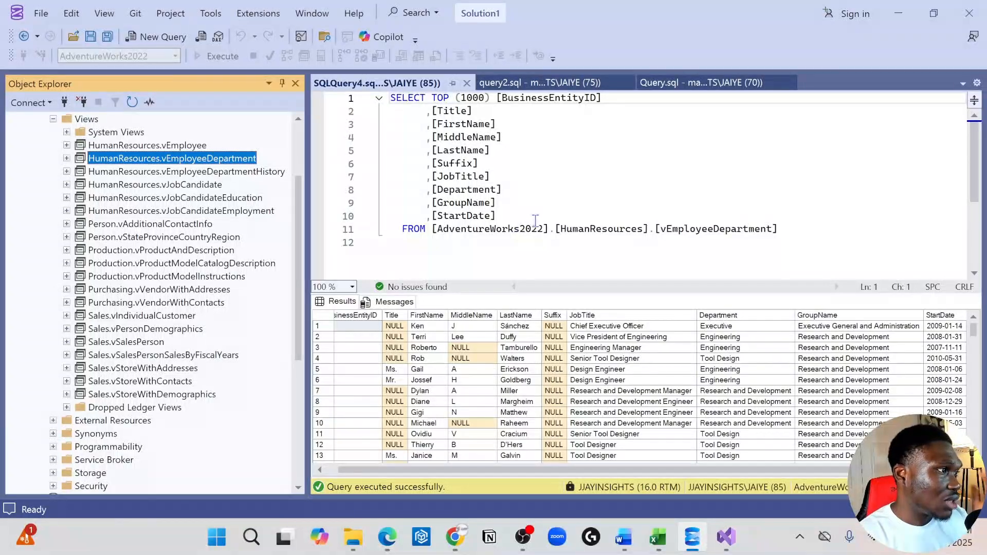
left_click(735, 538)
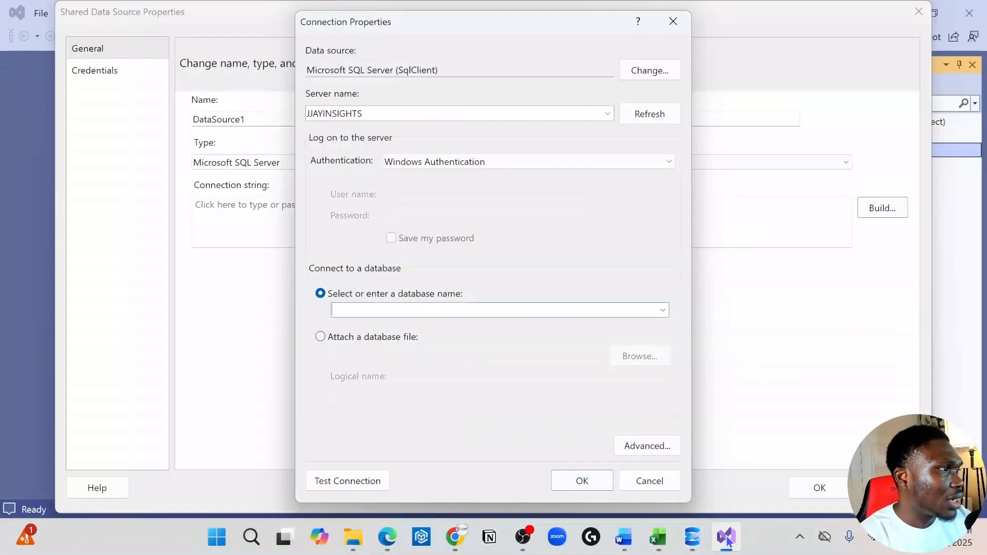
left_click(659, 310)
left_click(440, 335)
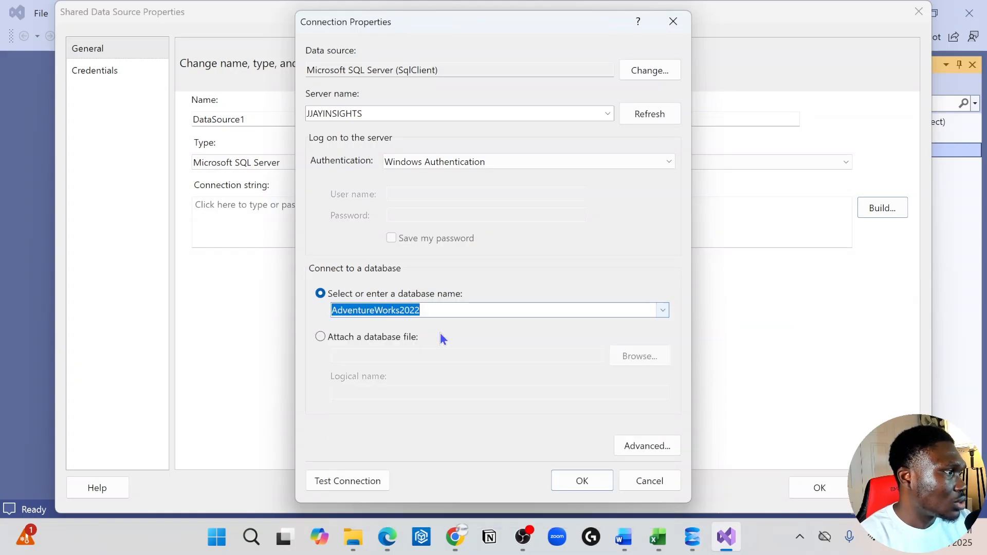
Test the AdventureWorks2022 connection and save the shared data source.
left_click(347, 481)
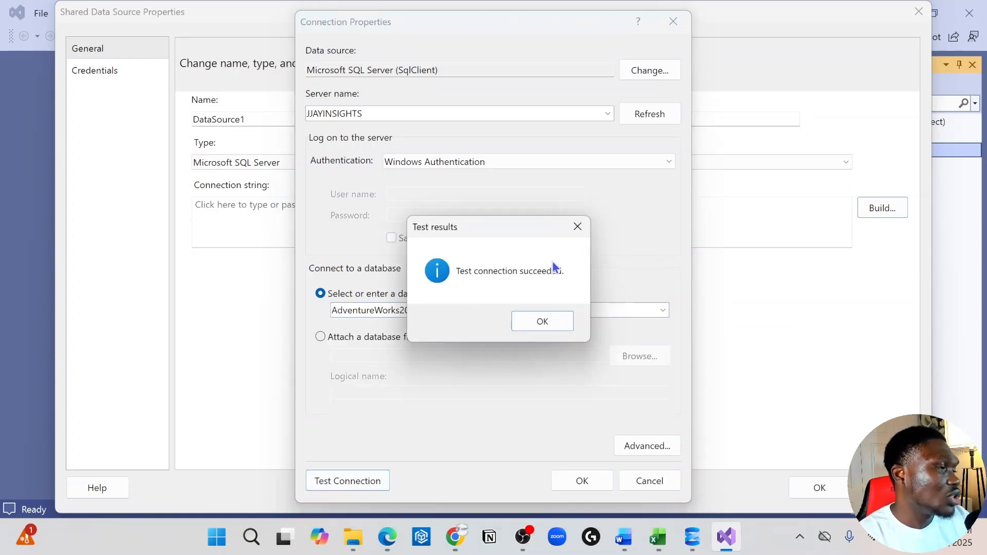
left_click(542, 322)
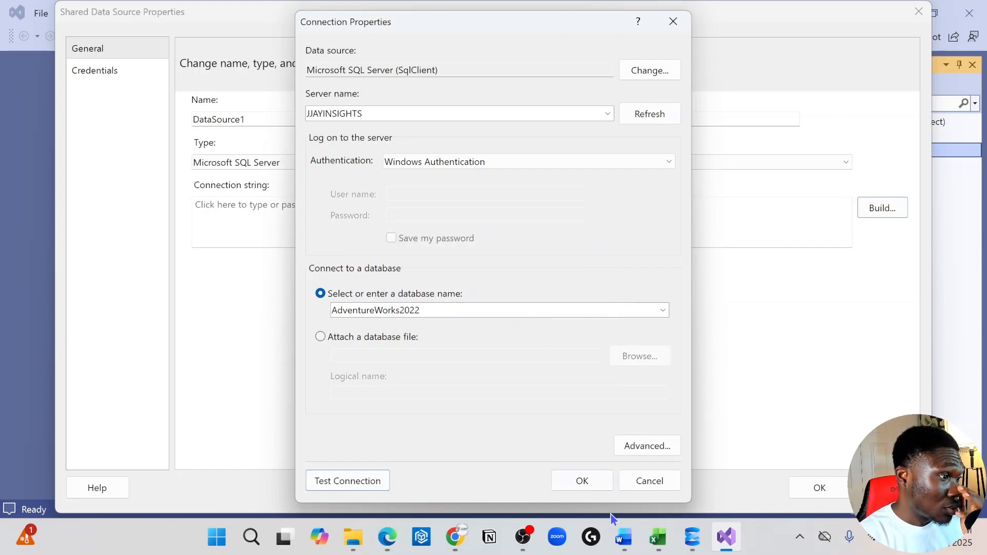
left_click(587, 488)
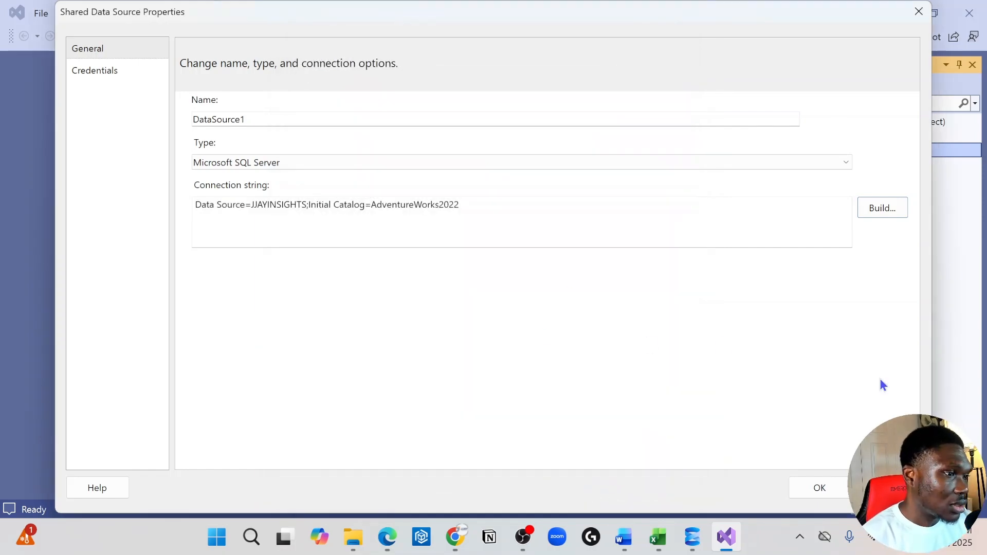
left_click(831, 484)
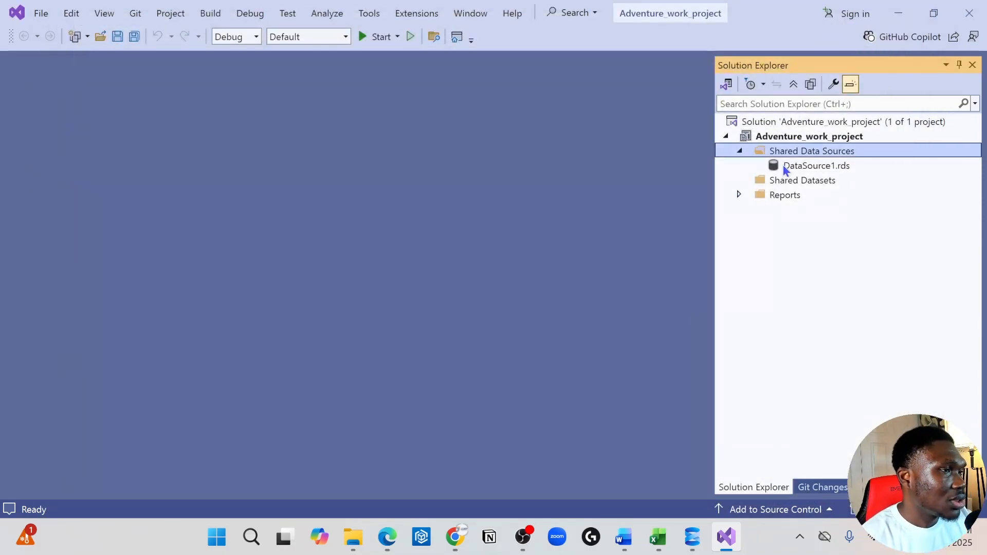
Review the properties of DataSource1.rds and close them.
left_click(785, 165)
double_click(785, 164)
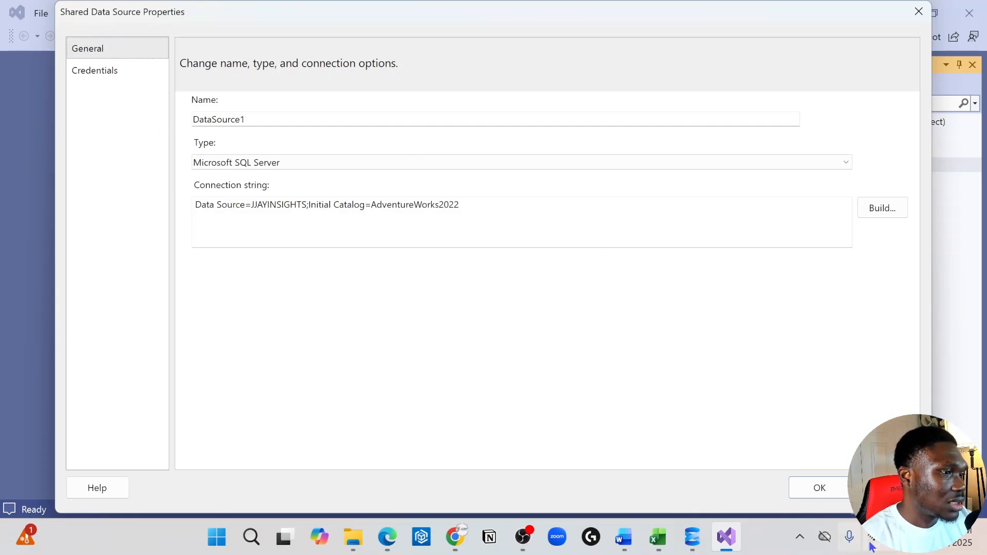
left_click(820, 489)
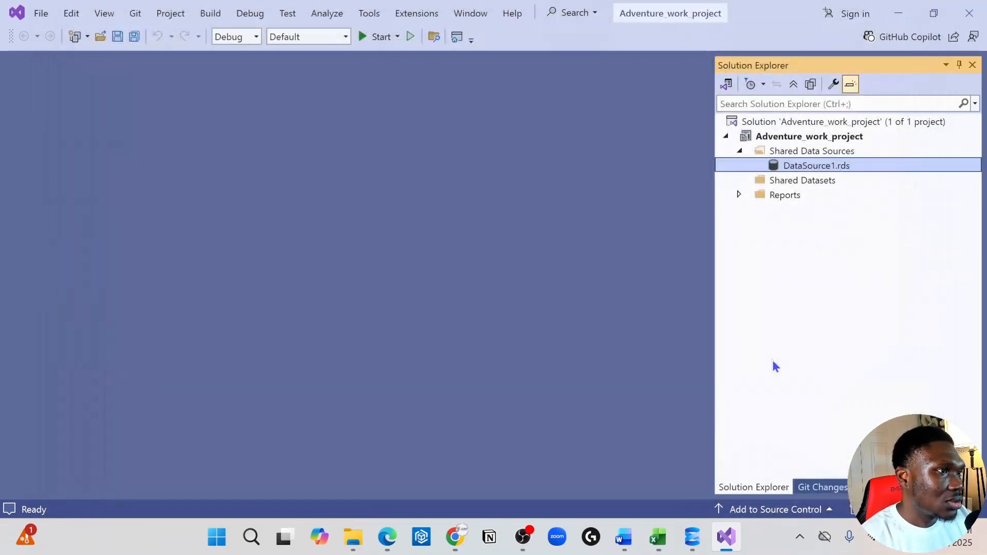
Delete Report1.rdl from the project's Reports folder.
left_click(789, 181)
left_click(739, 196)
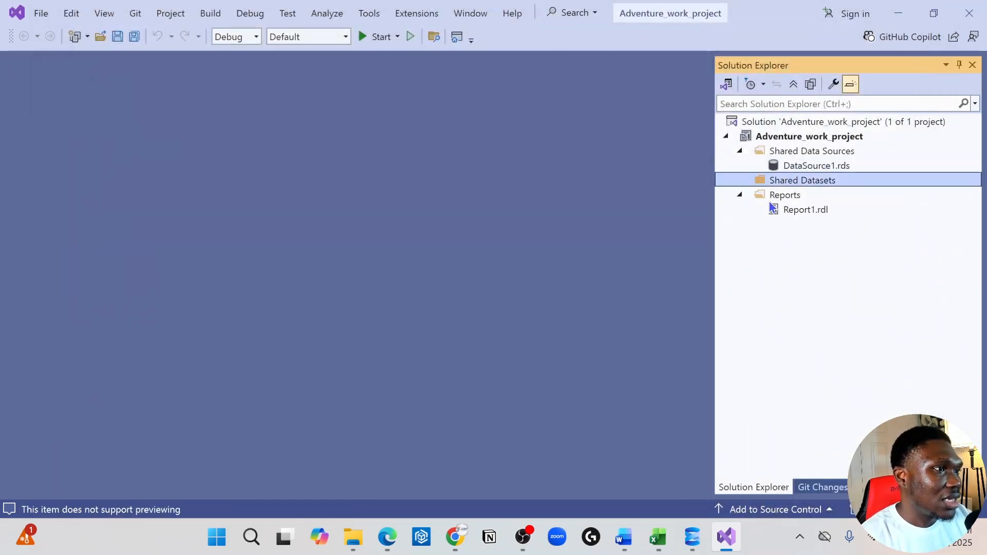
left_click(790, 200)
left_click(791, 210)
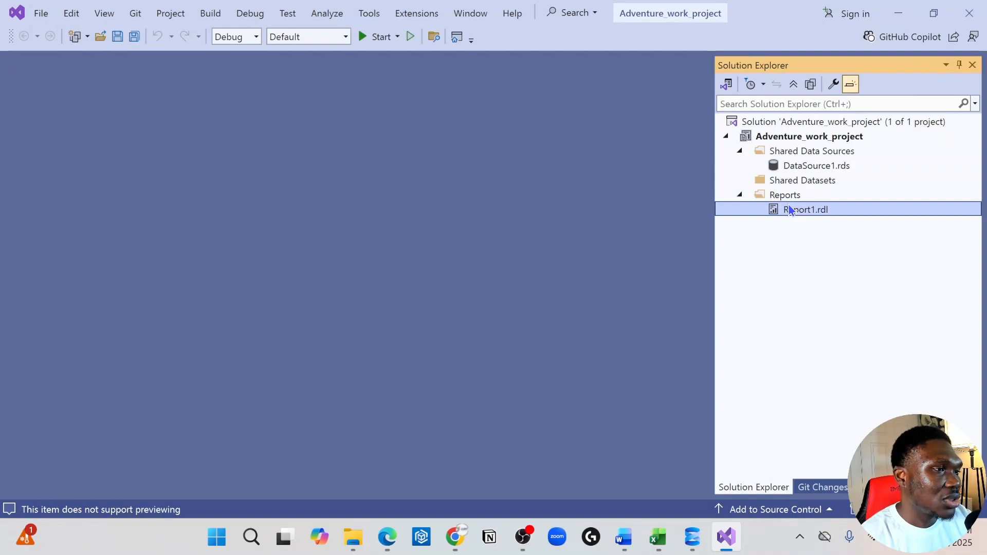
right_click(791, 210)
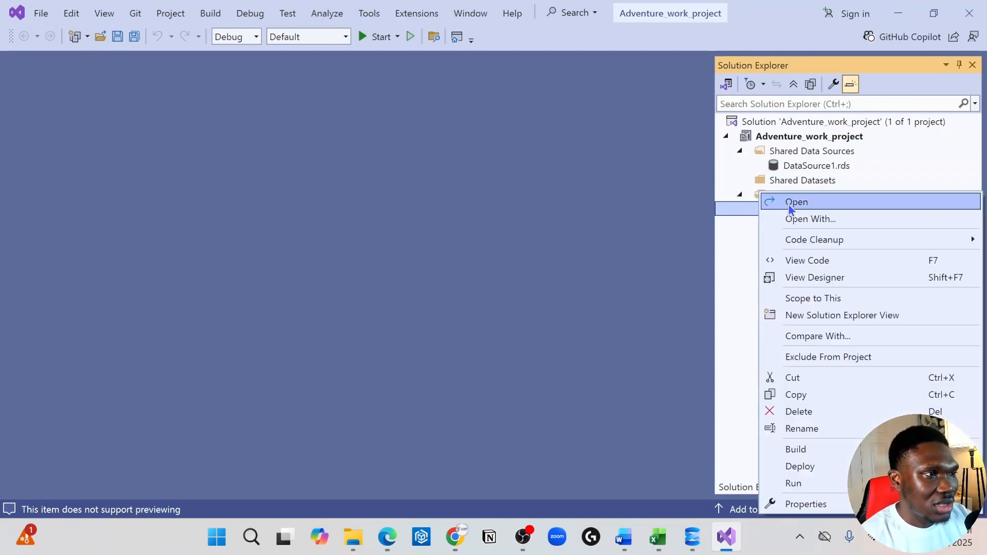
left_click(847, 412)
left_click(635, 293)
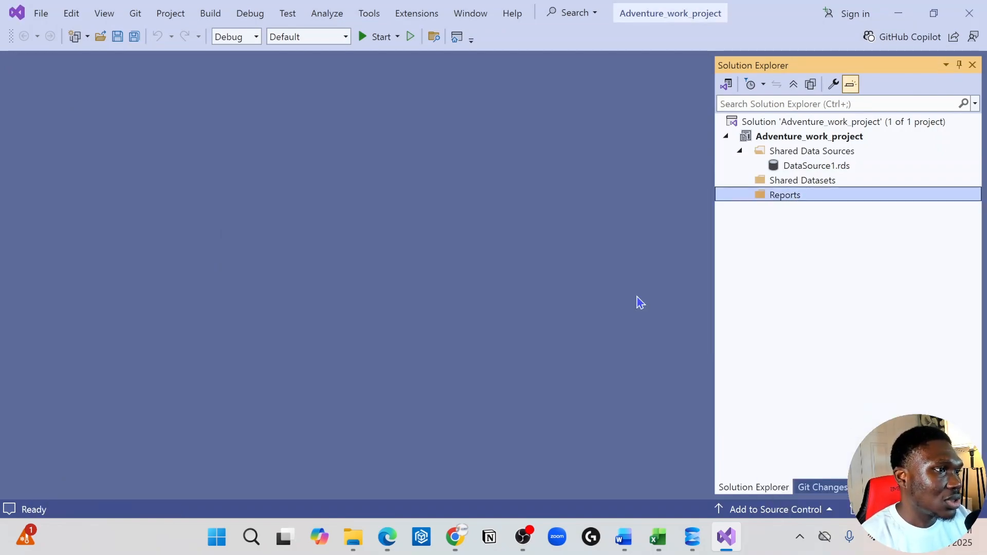
Add a new empty report named Report1.rdl to the Reports folder.
left_click(769, 181)
left_click(775, 194)
right_click(776, 196)
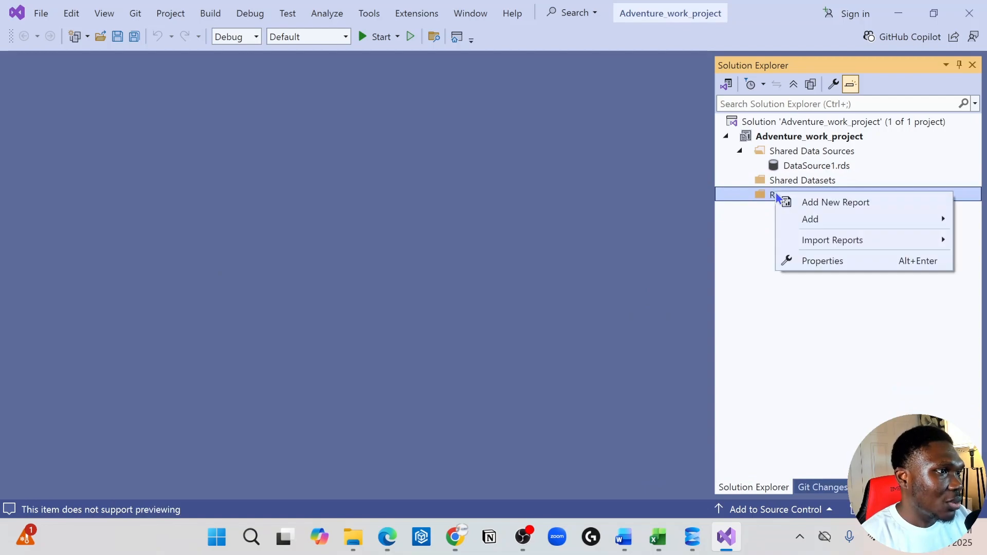
mouse_move(837, 218)
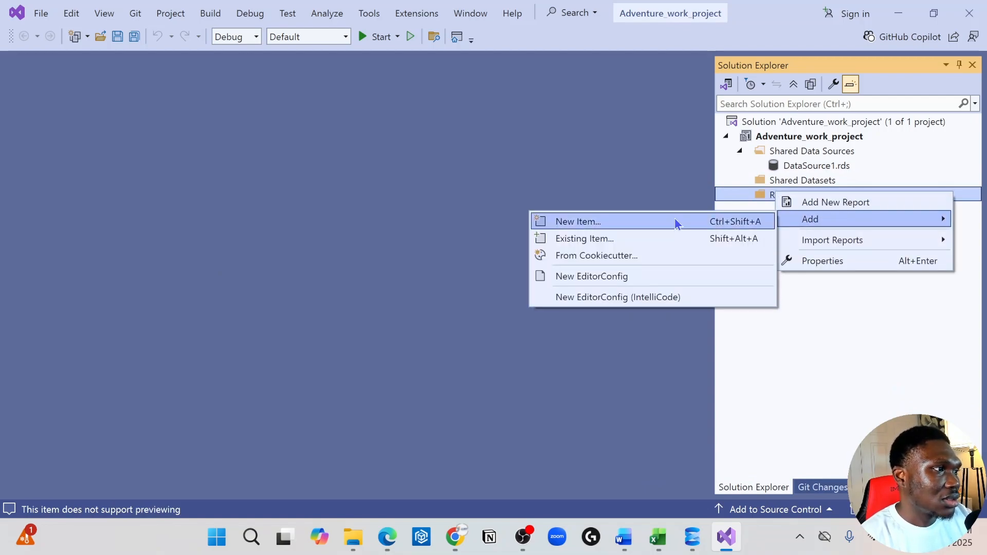
left_click(612, 223)
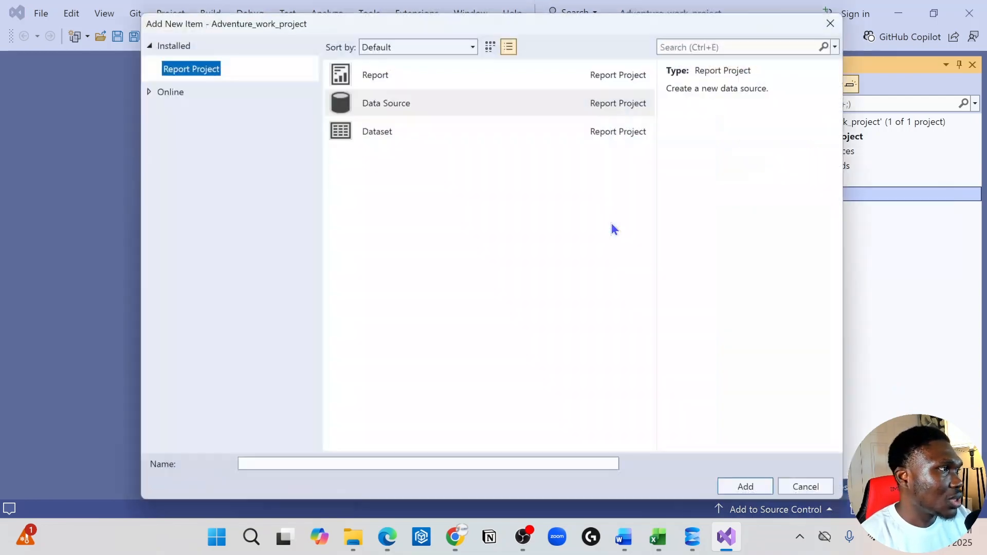
left_click(360, 71)
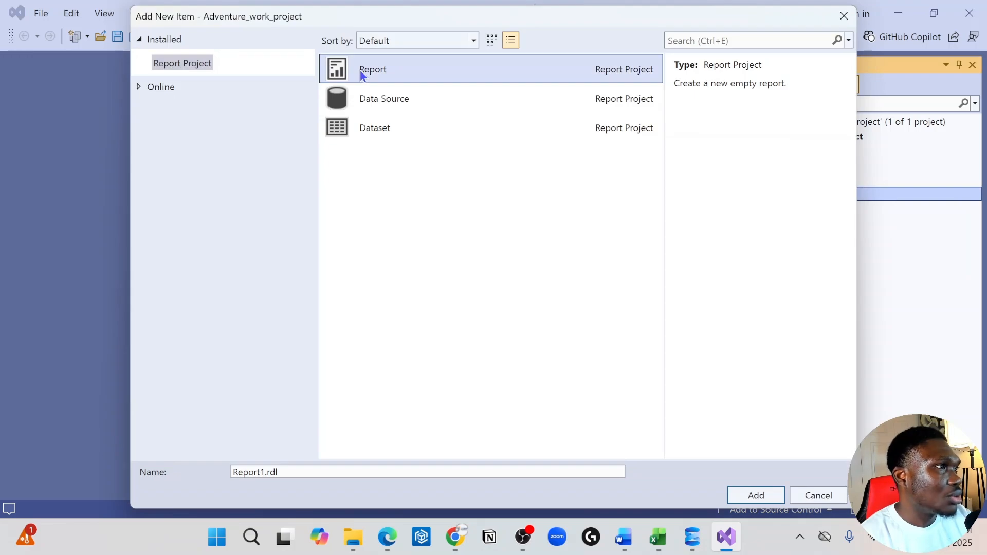
left_click(756, 495)
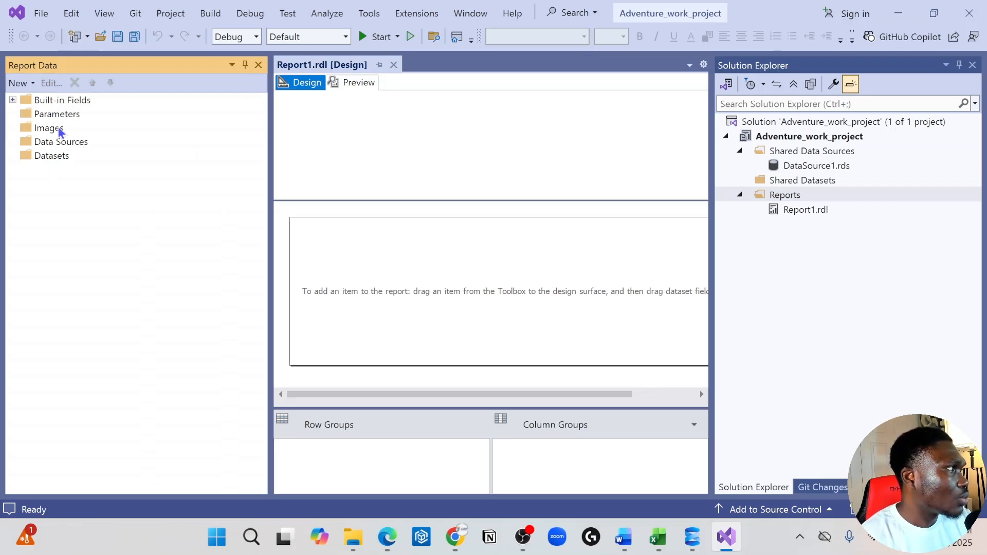
Start an embedded Microsoft SQL Server data source for the report and enter JJAYINSIGTS as its connection's server name.
left_click(52, 143)
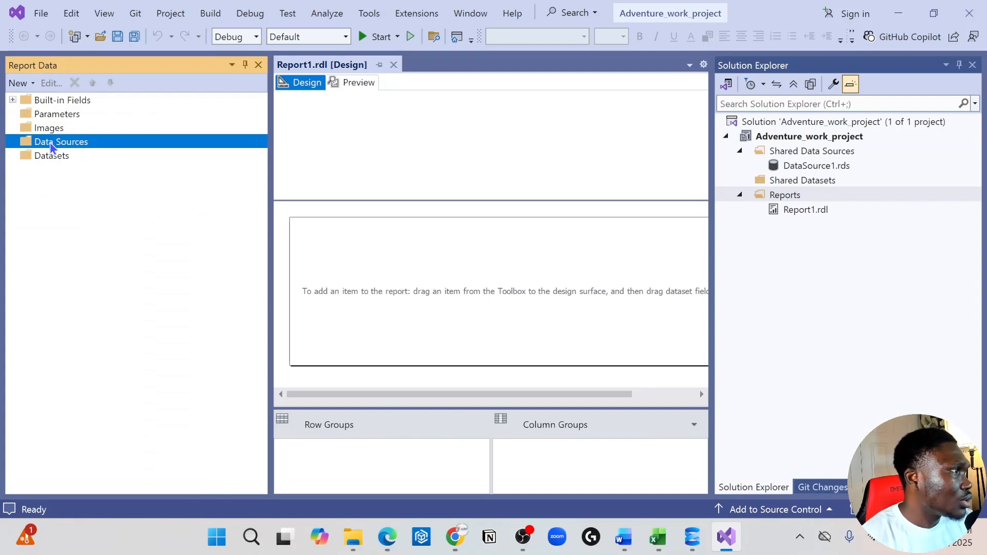
right_click(52, 144)
left_click(88, 149)
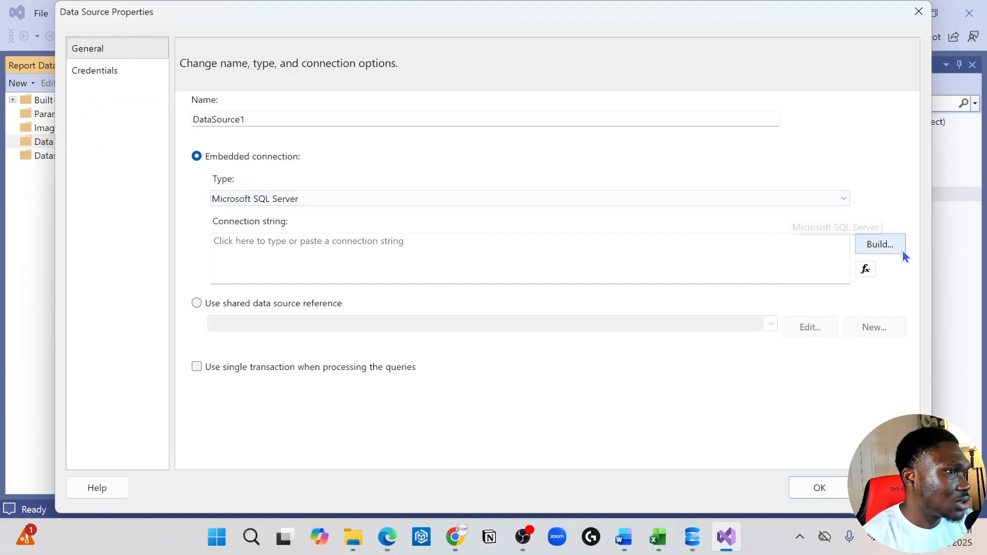
left_click(884, 245)
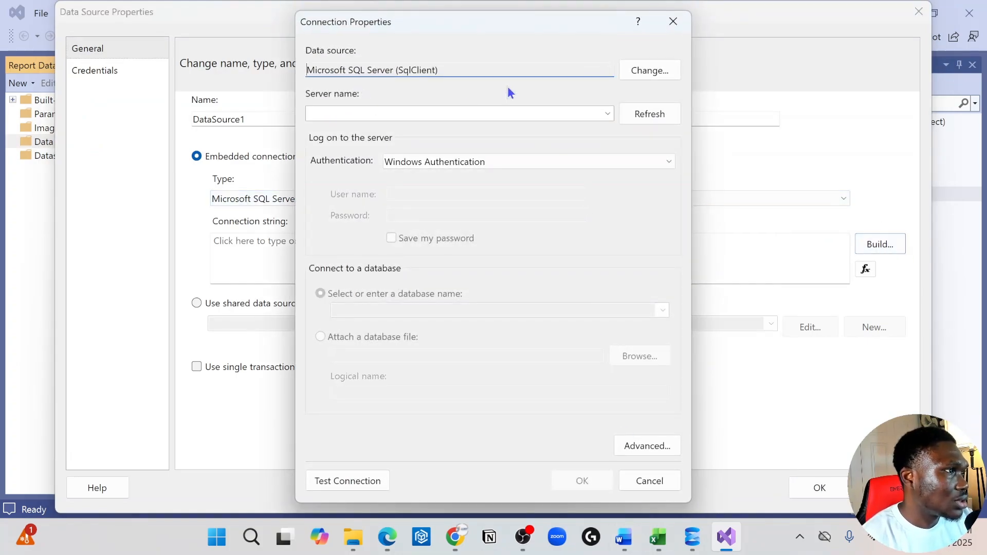
left_click(407, 113)
type("JJAYINSIGTS")
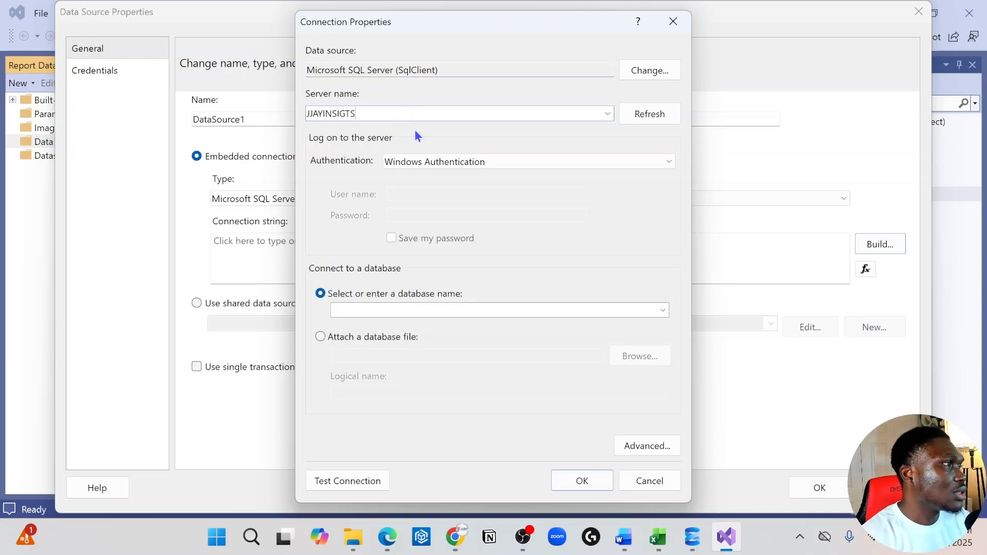
left_click(663, 310)
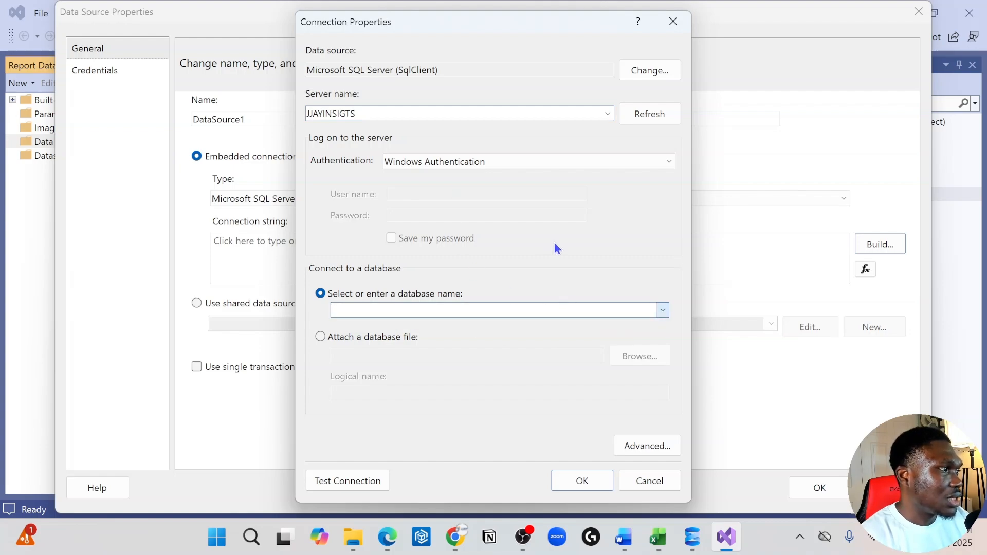
Copy the database name AdventureWorks2022 from the query in SQL Server Management Studio, enter it in Visual Studio's connection properties and test the connection.
left_click(692, 536)
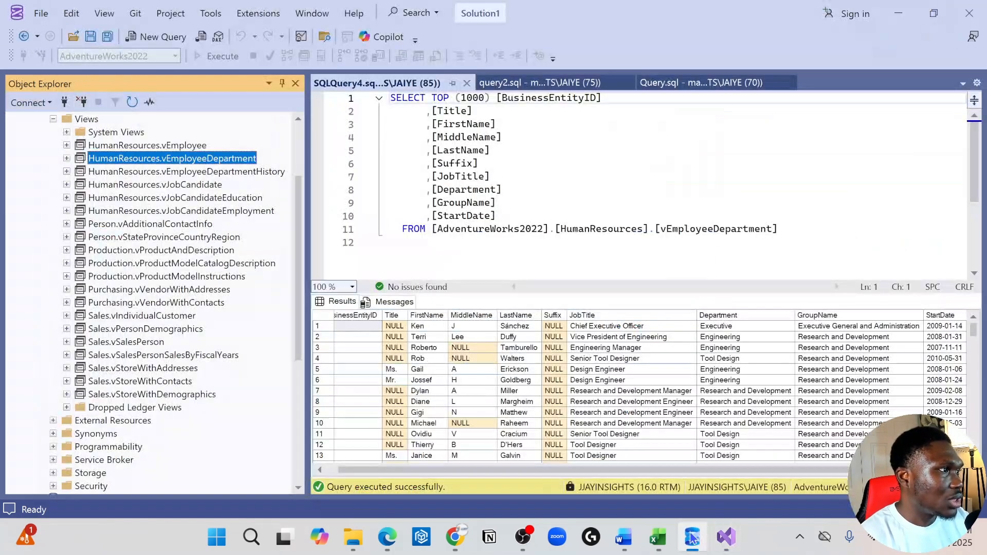
left_click_drag(545, 228, 435, 229)
key("ctrl+c")
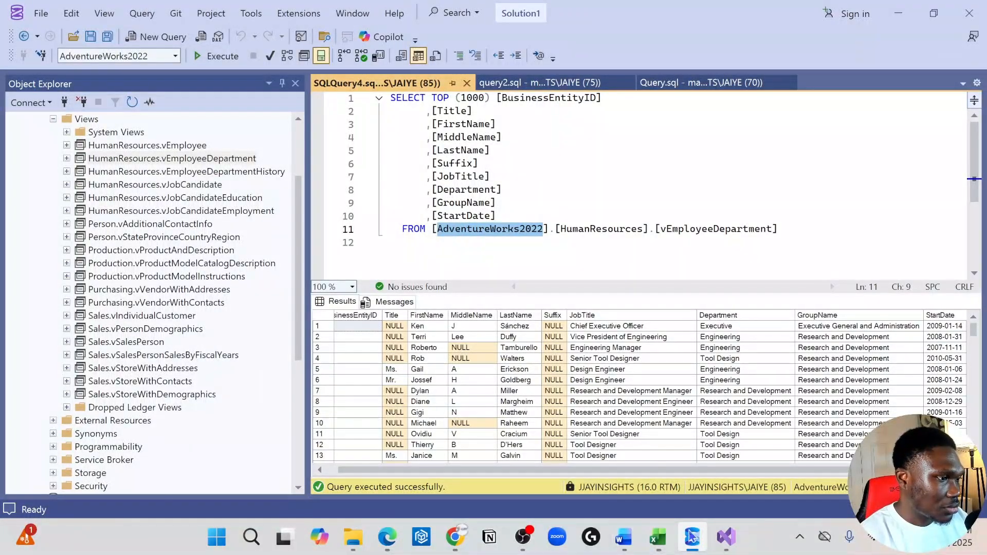
left_click(719, 532)
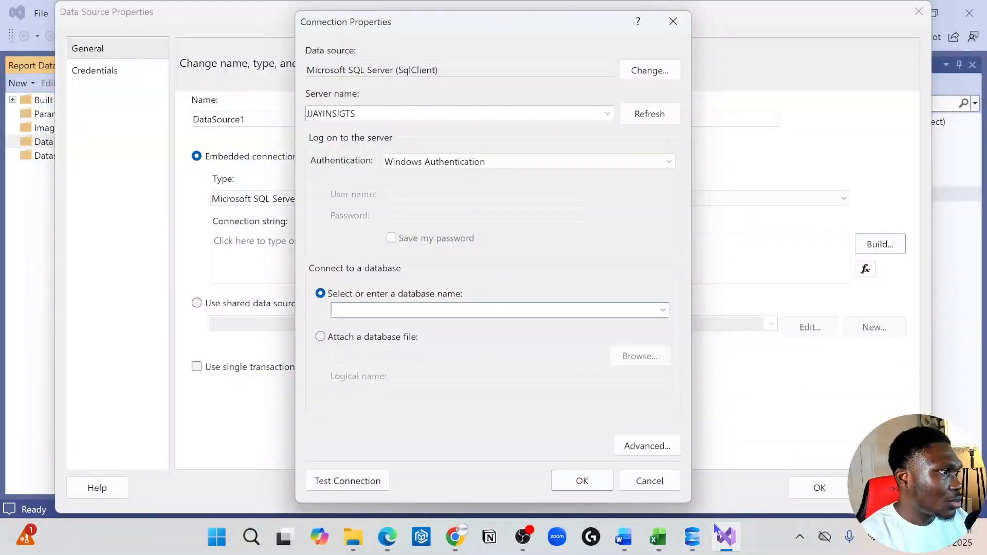
left_click(423, 309)
key("ctrl+v")
left_click(366, 481)
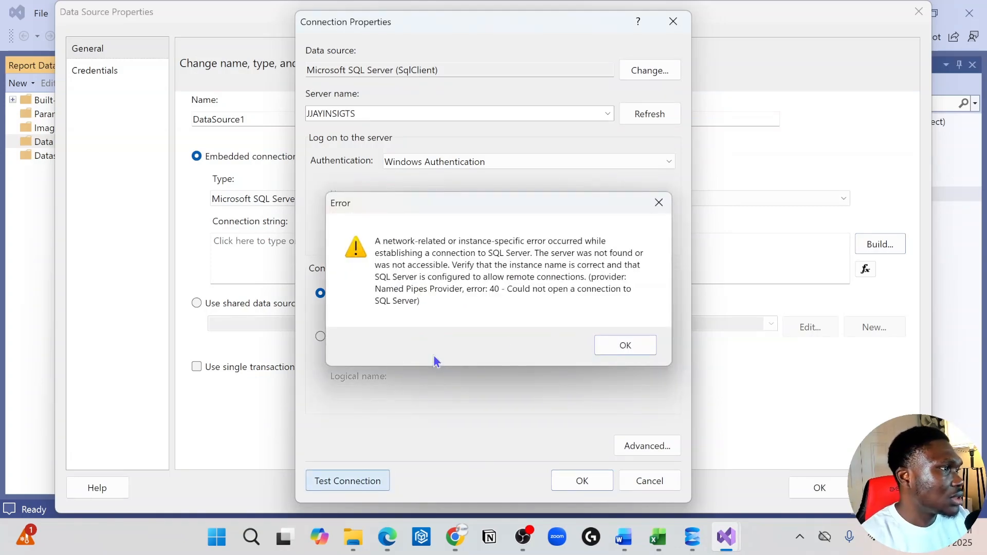
left_click(634, 342)
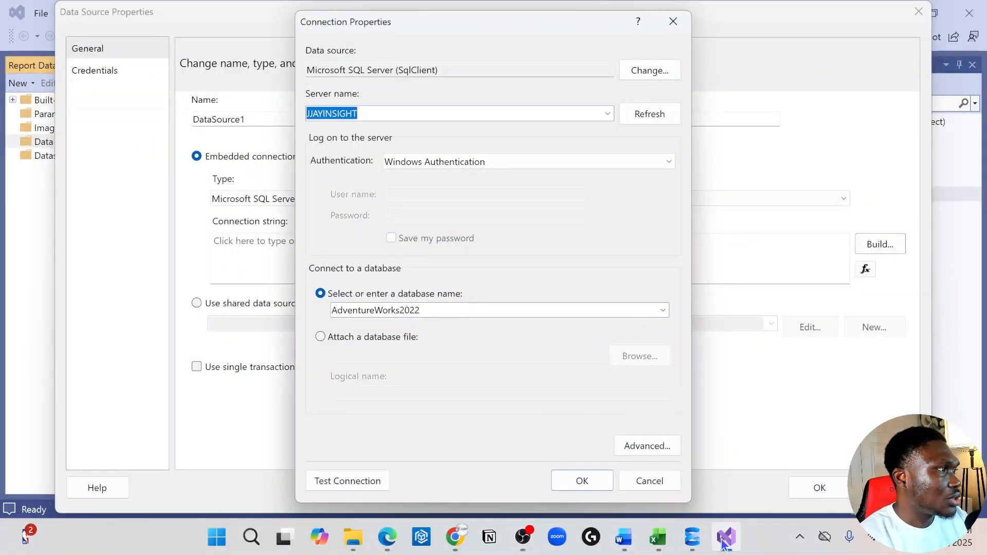
Copy the server name from SQL Server Management Studio's connection dialog and set the Visual Studio connection's server name to JJAYINSIGHTS.
left_click(693, 541)
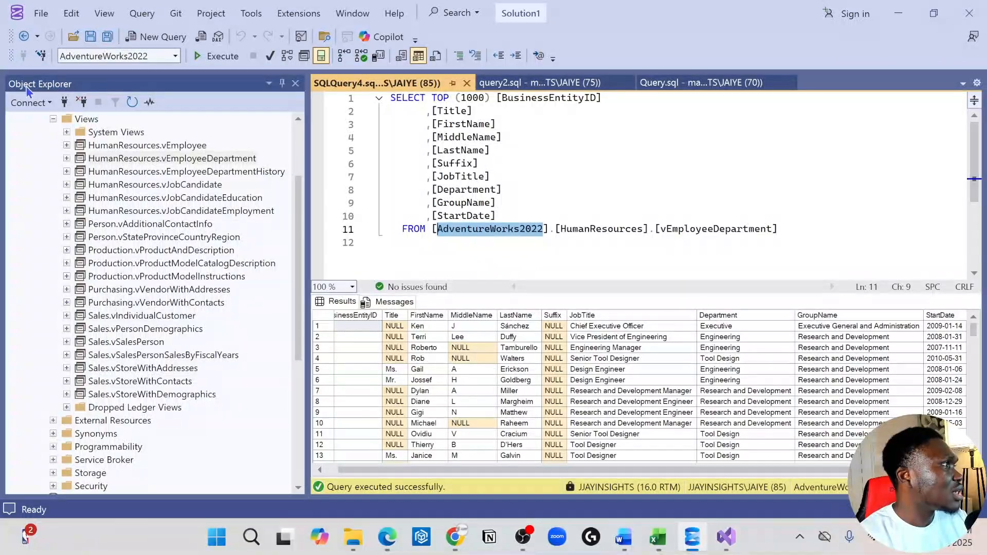
left_click(30, 103)
left_click(78, 117)
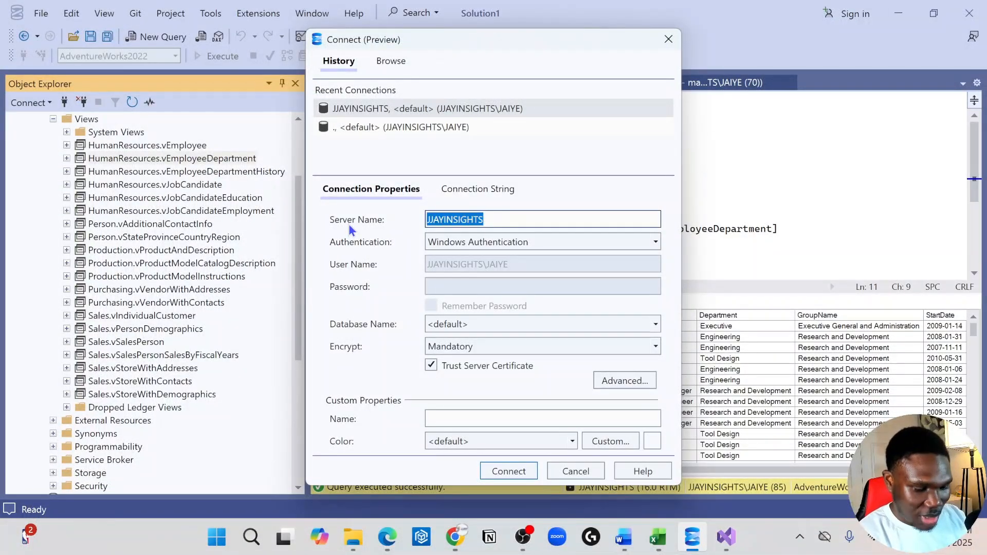
left_click(577, 472)
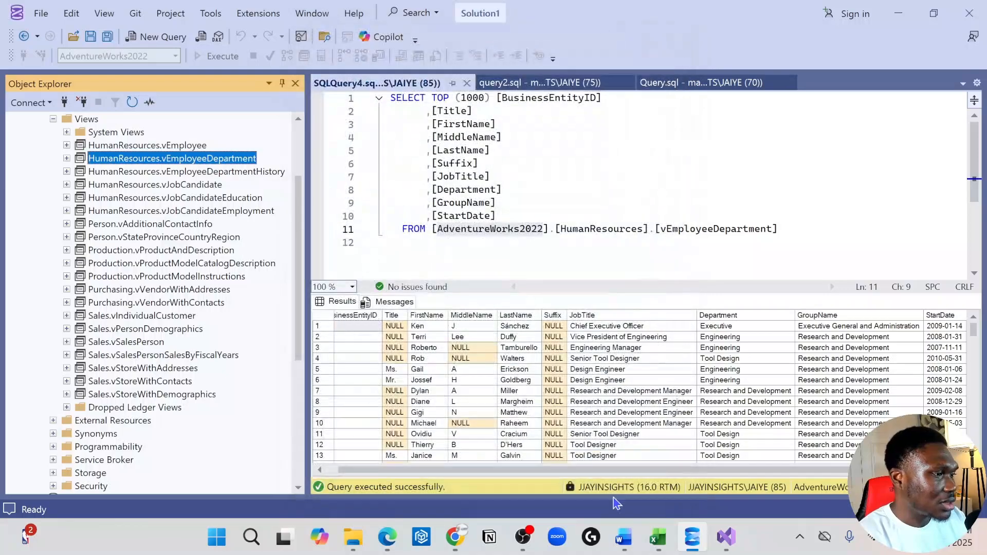
left_click(726, 537)
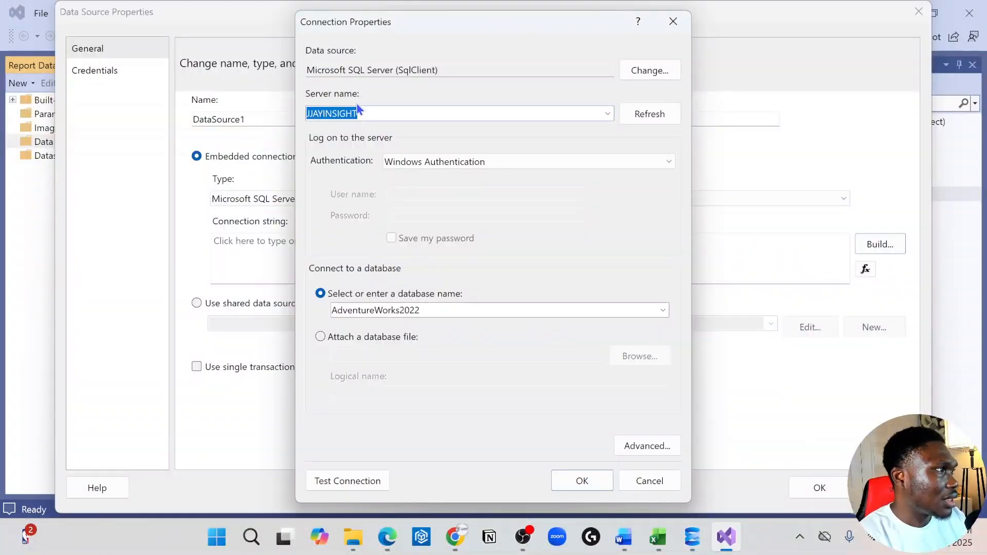
left_click_drag(366, 111, 237, 105)
type("JJAYINSIGHTS")
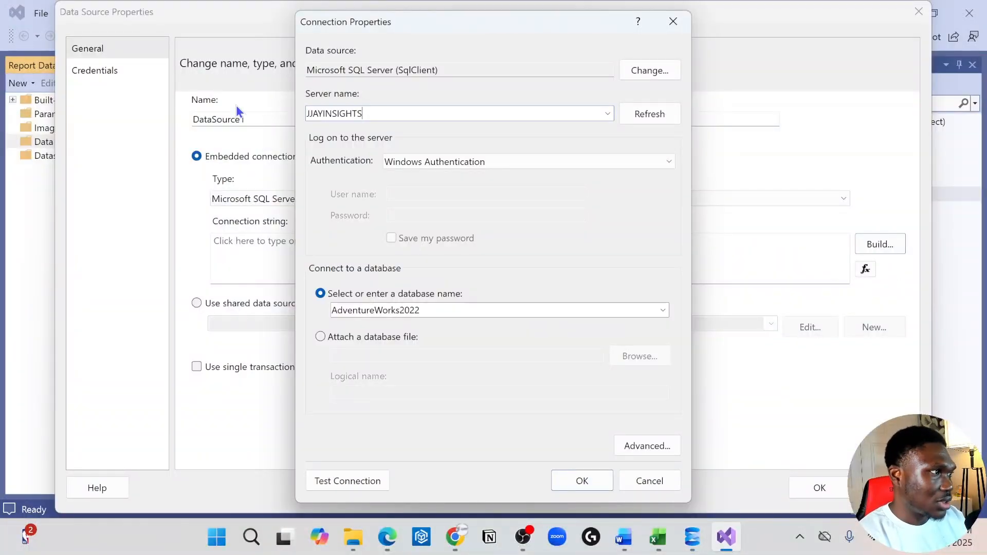
Choose AdventureWorks2022 as the connection's database, test the connection and save the embedded data source DataSource1.
left_click(663, 310)
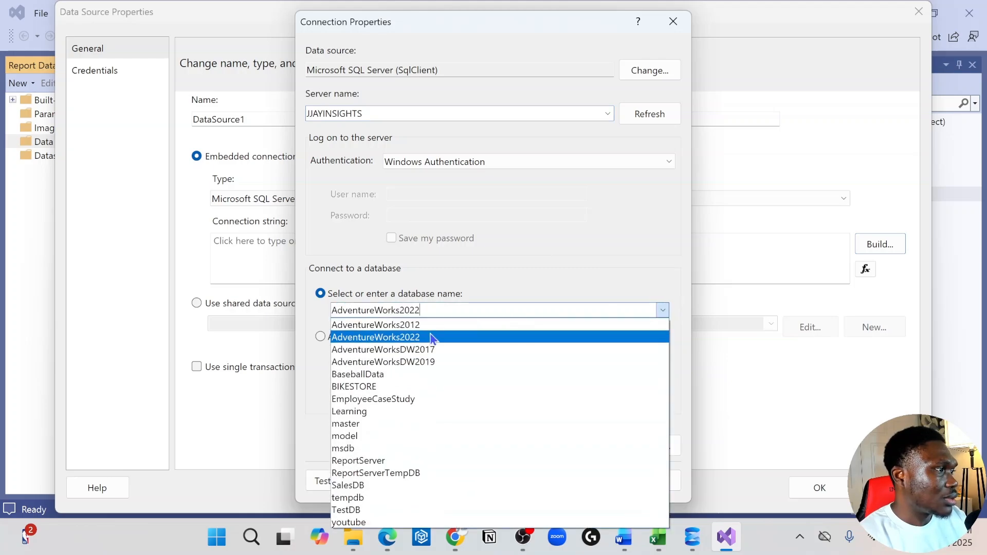
left_click(431, 338)
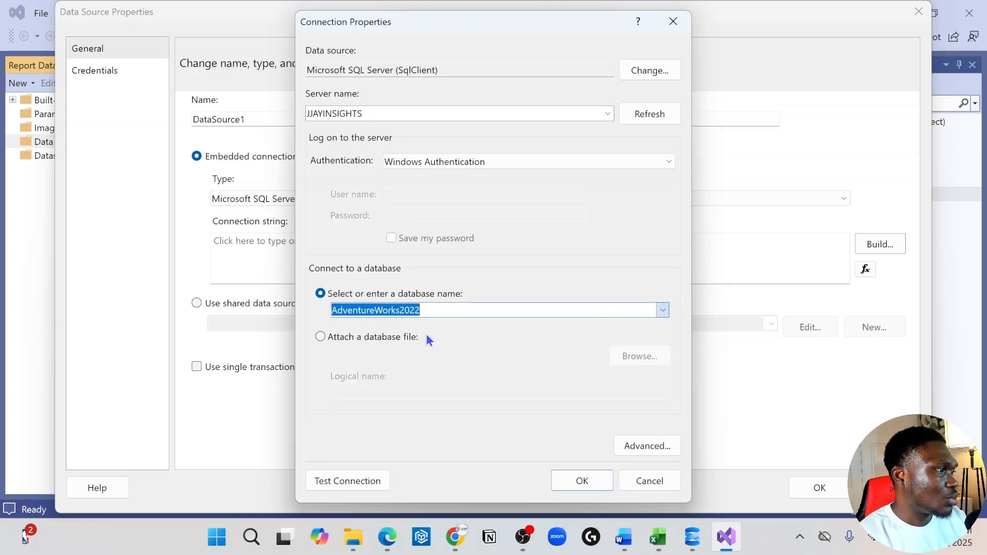
left_click(375, 478)
left_click(540, 321)
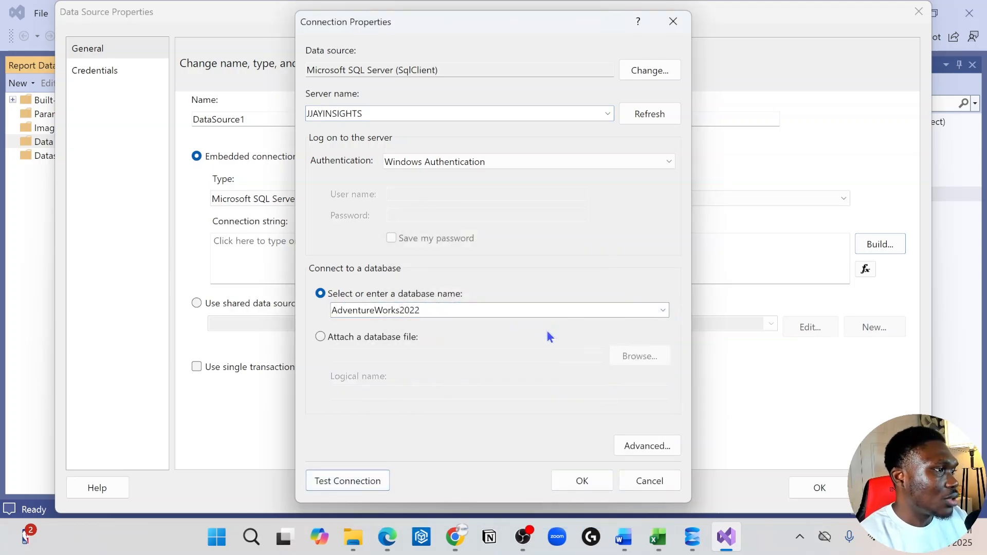
left_click(581, 480)
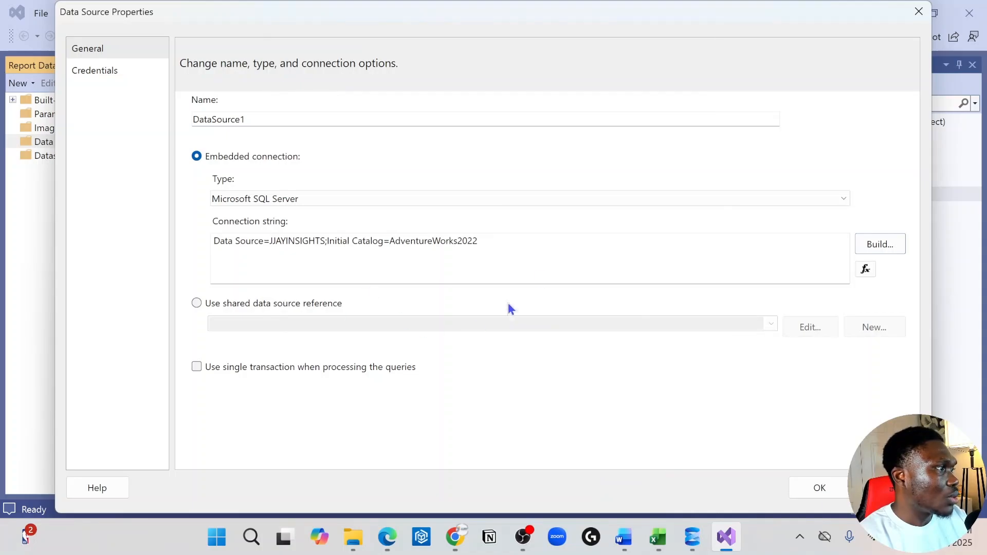
left_click(820, 491)
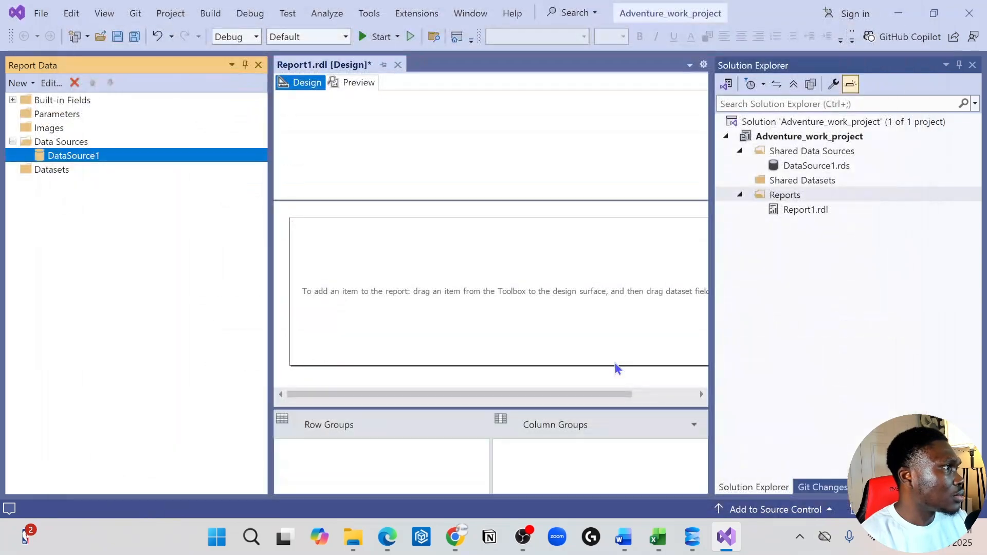
Switch to SQL Server Management Studio and bring up the Sales.vStoreWithDemographics query in query2.sql.
left_click(61, 172)
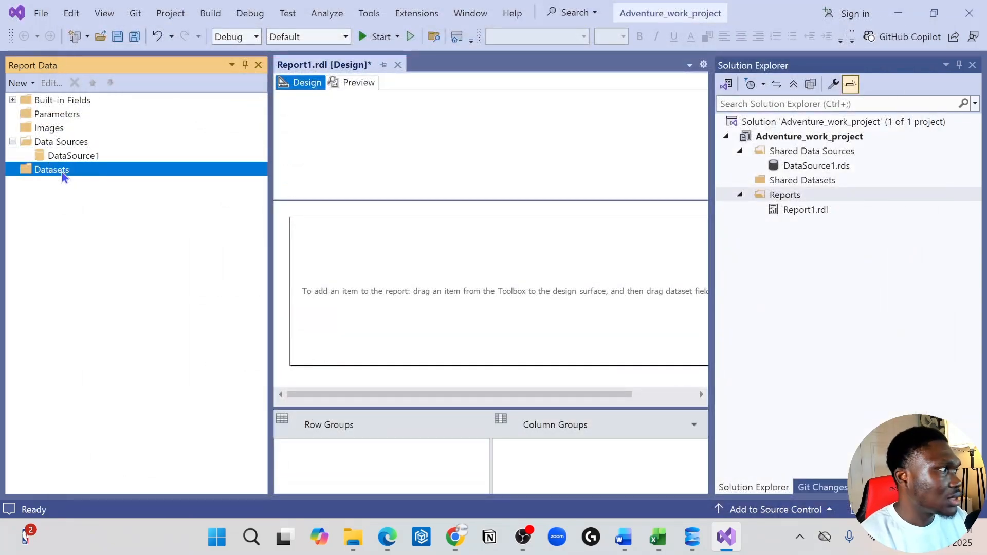
right_click(64, 176)
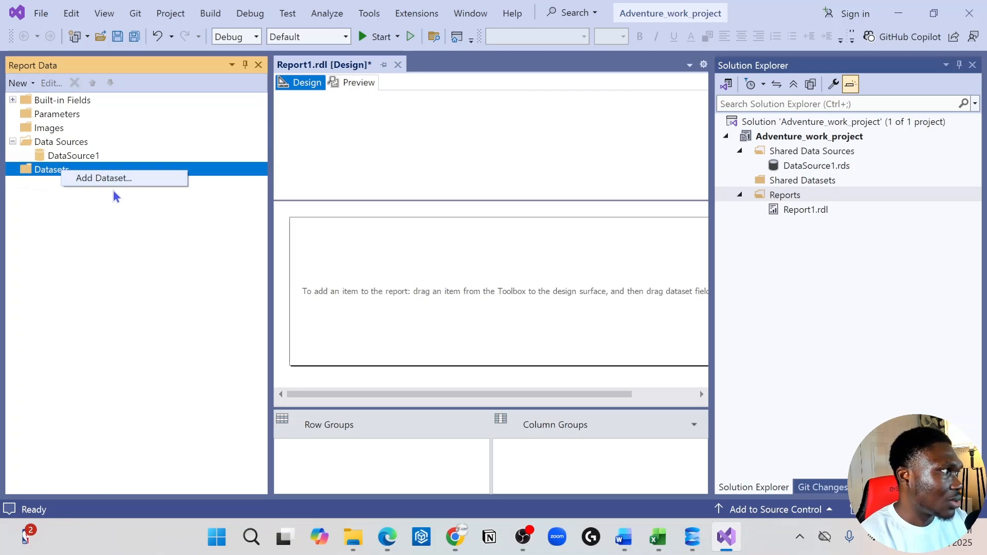
left_click(692, 537)
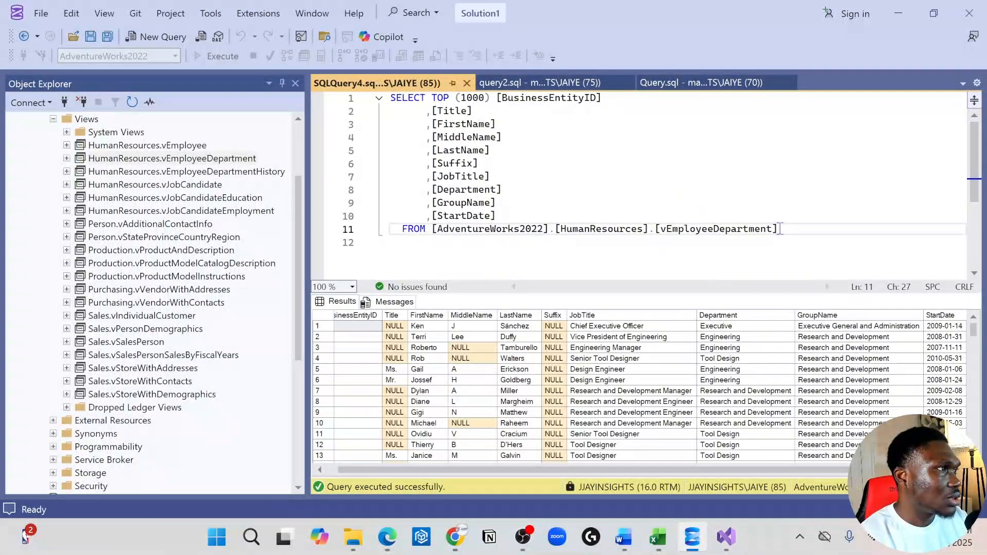
left_click(555, 87)
left_click_drag(781, 270, 358, 99)
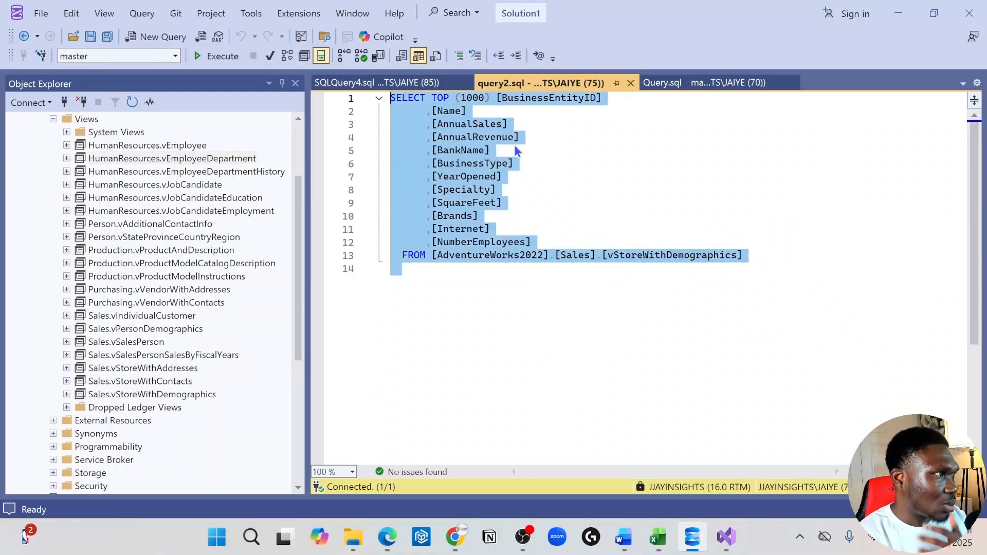
Replace TOP (1000) with DISTINCT in the SELECT line of query2.sql.
left_click(489, 105)
left_click_drag(490, 98, 432, 99)
left_click(496, 111)
left_click_drag(492, 98, 425, 94)
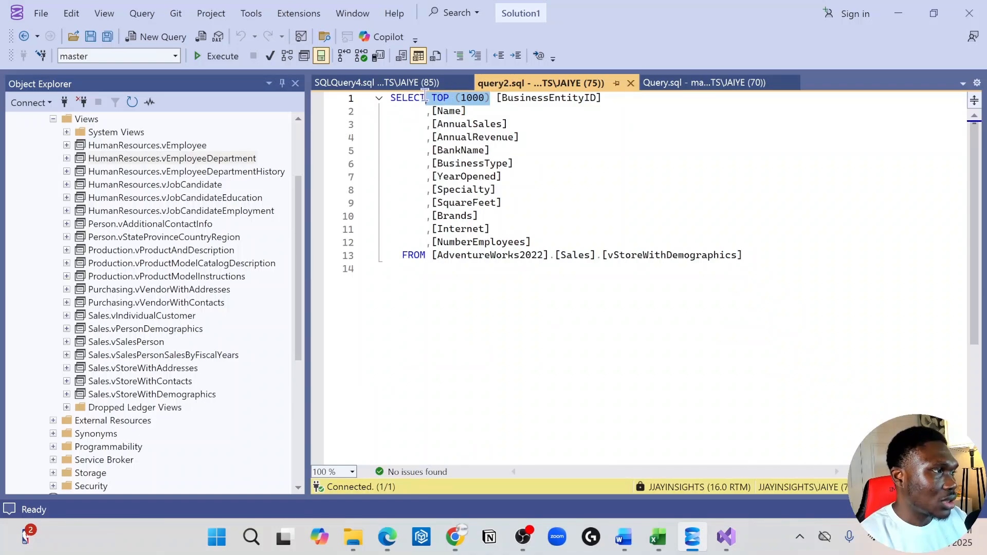
key("BackSpace")
type("DISTRIN")
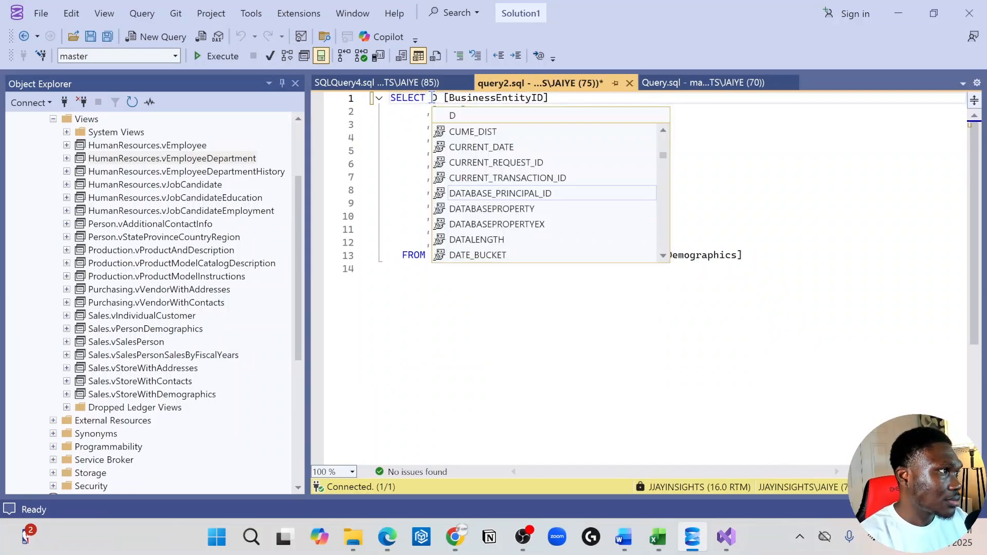
key("BackSpace")
key("BackSpace")
key("BackSpace")
type("TINMC")
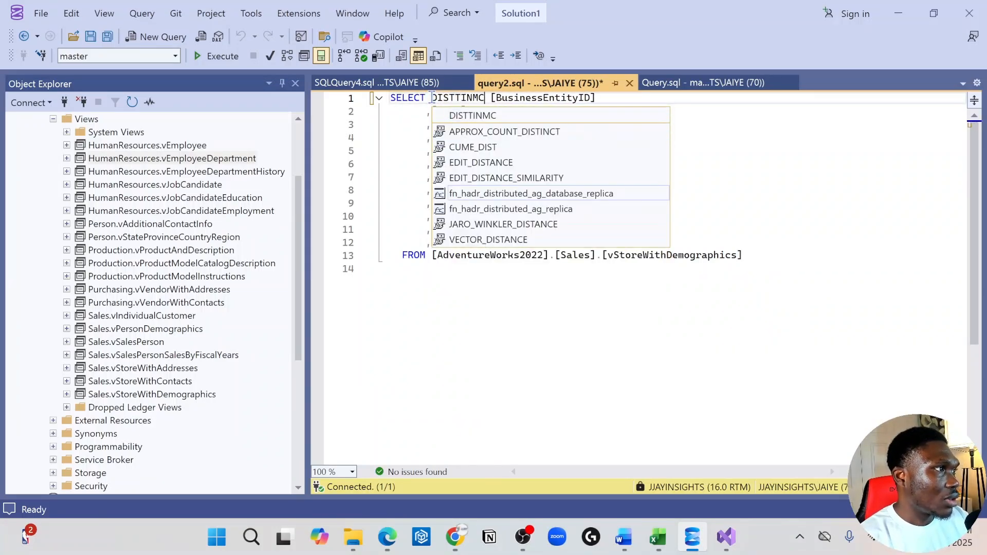
key("BackSpace")
key("BackSpace")
key("BackSpace")
key("BackSpace")
key("BackSpace")
type("INCT")
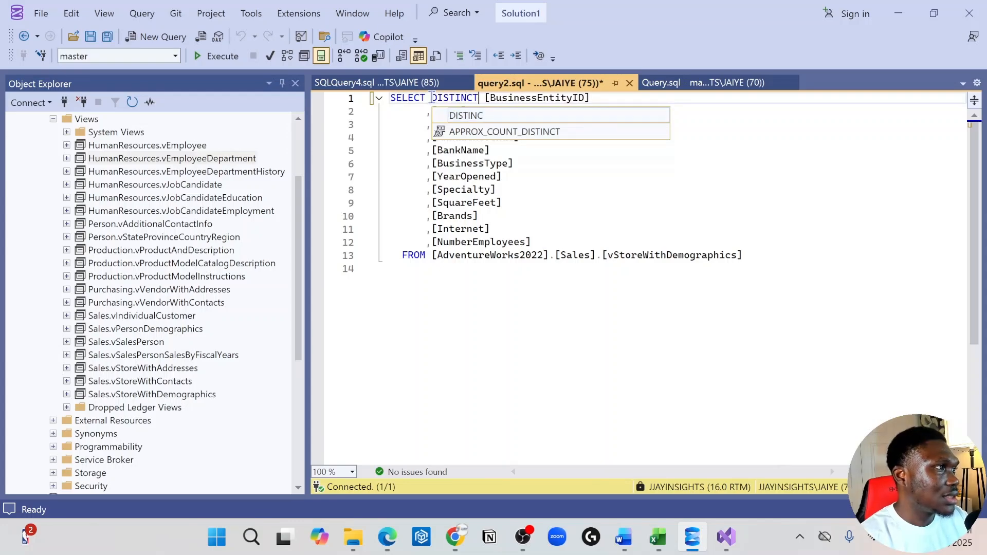
Copy the entire query text of query2.sql and switch back to the Adventure_work_project report in Visual Studio.
left_click(621, 185)
key("ctrl+a")
key("ctrl+c")
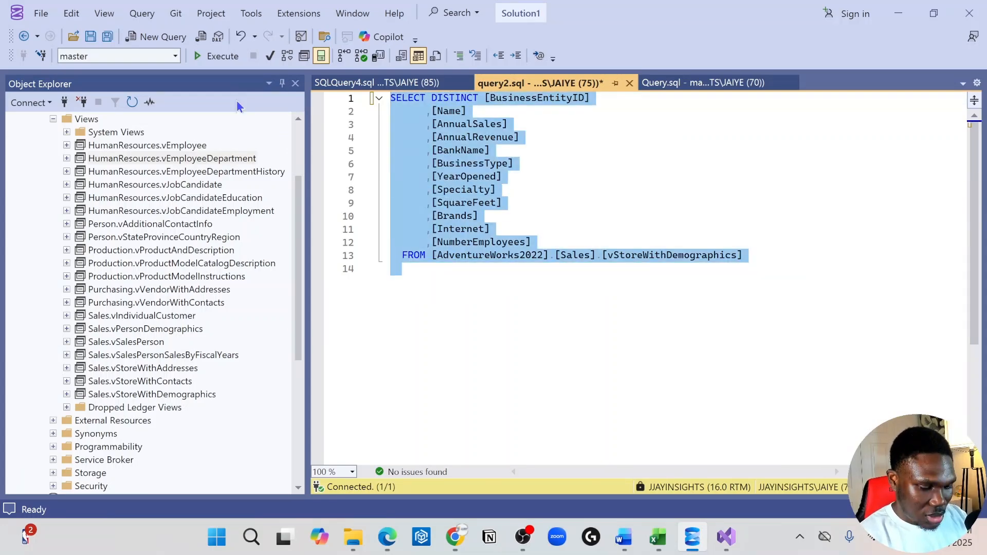
mouse_move(731, 543)
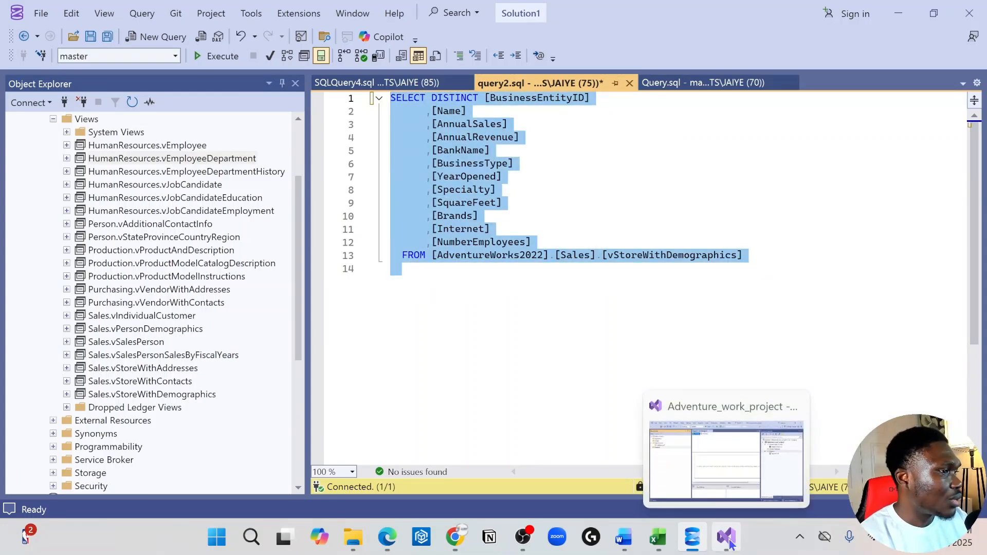
left_click(717, 477)
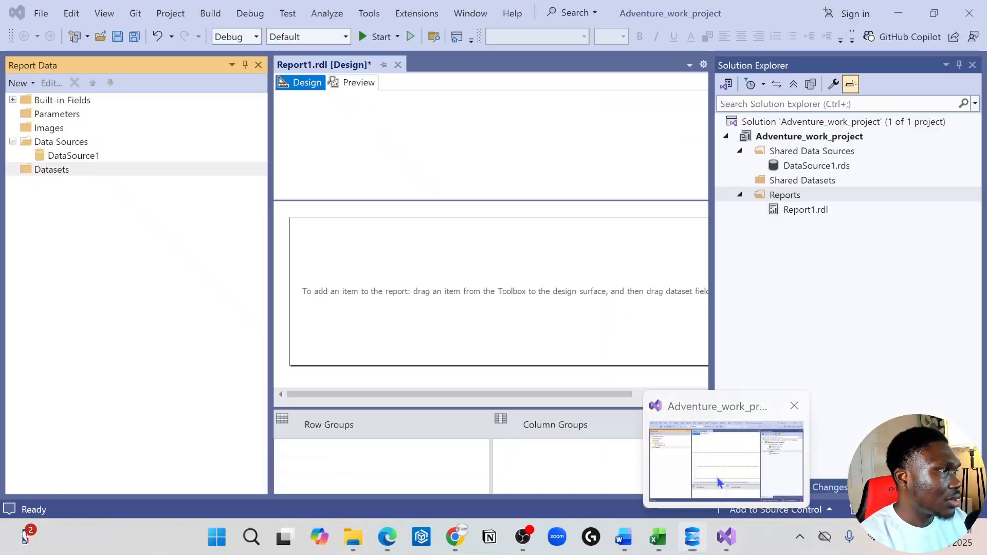
right_click(78, 168)
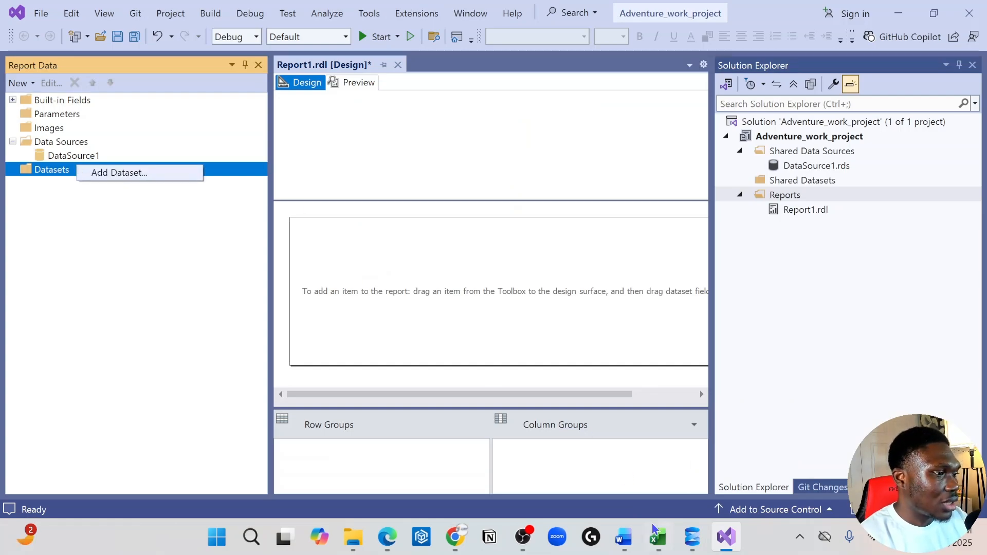
left_click(705, 543)
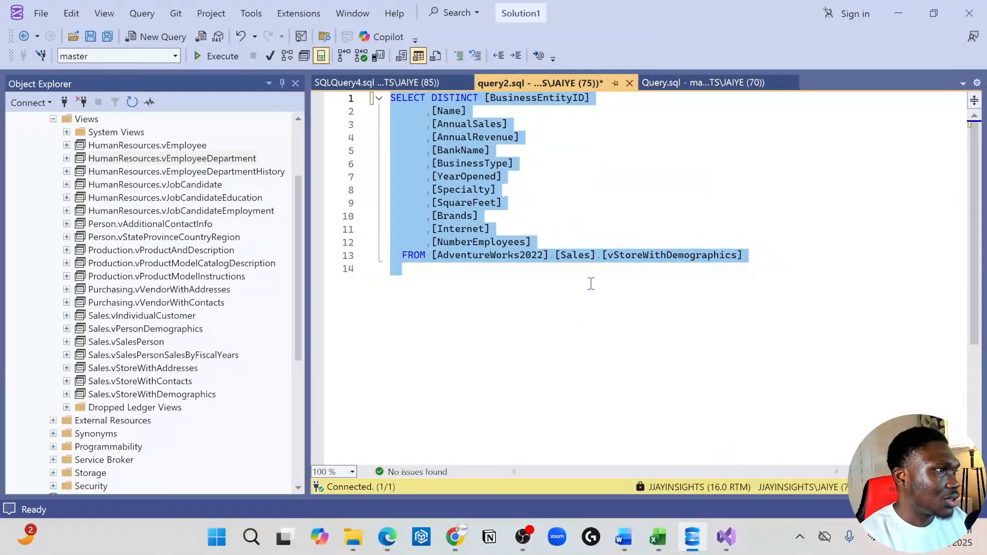
left_click(726, 537)
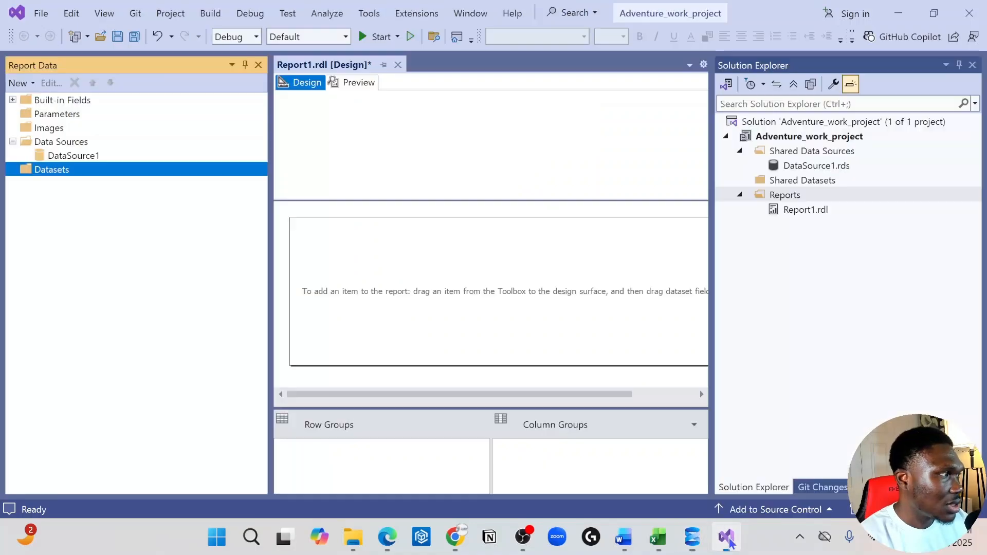
Start a new dataset embedded in the report and choose DataSource1 as its data source.
right_click(70, 172)
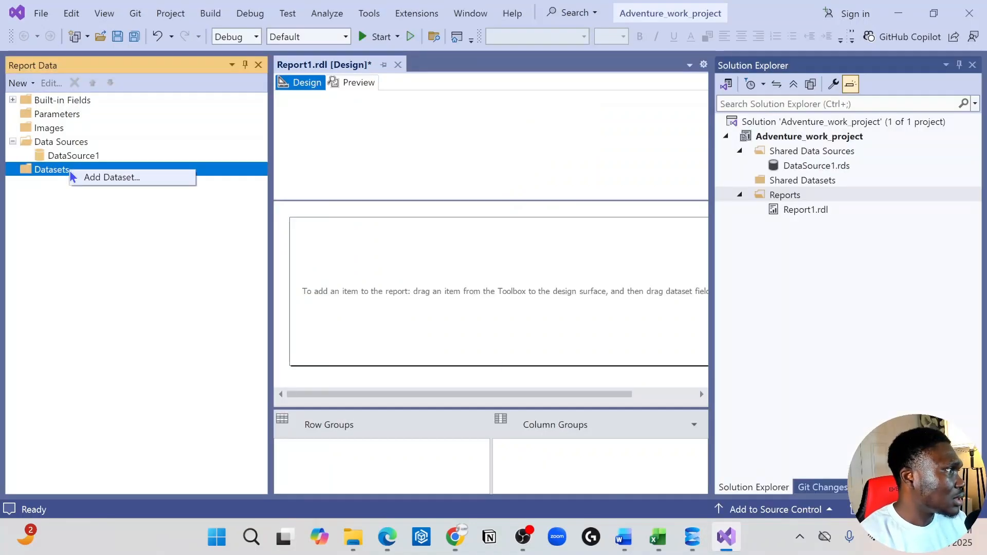
left_click(105, 178)
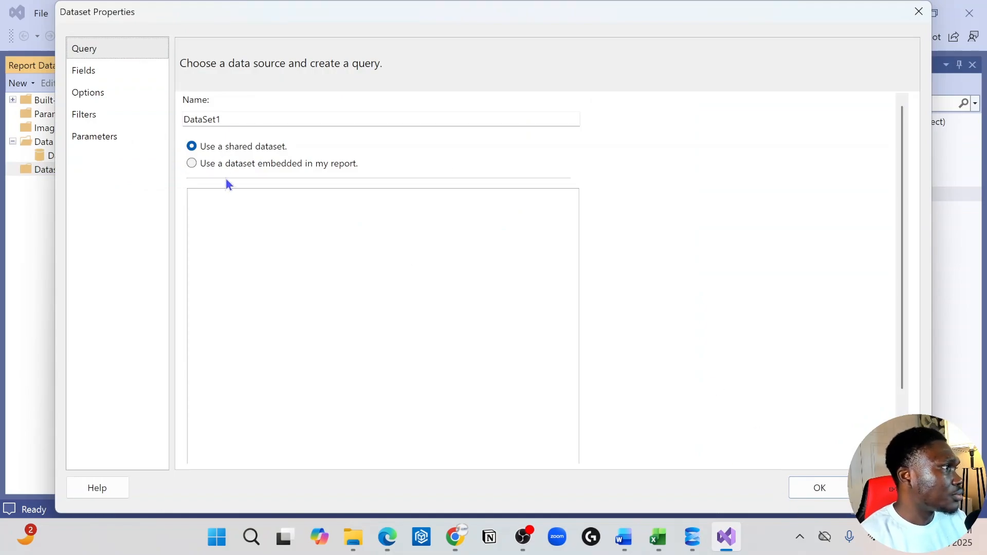
left_click(234, 162)
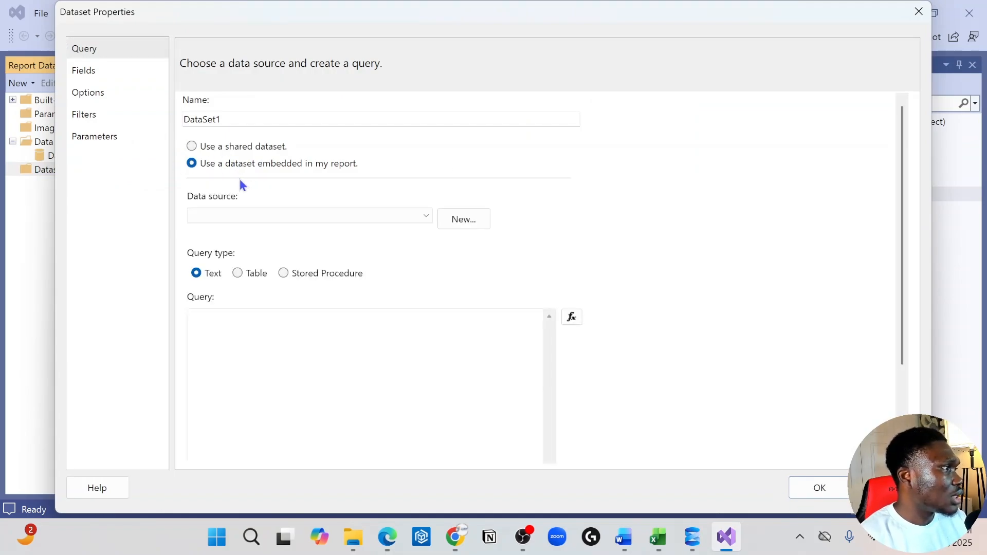
left_click(217, 146)
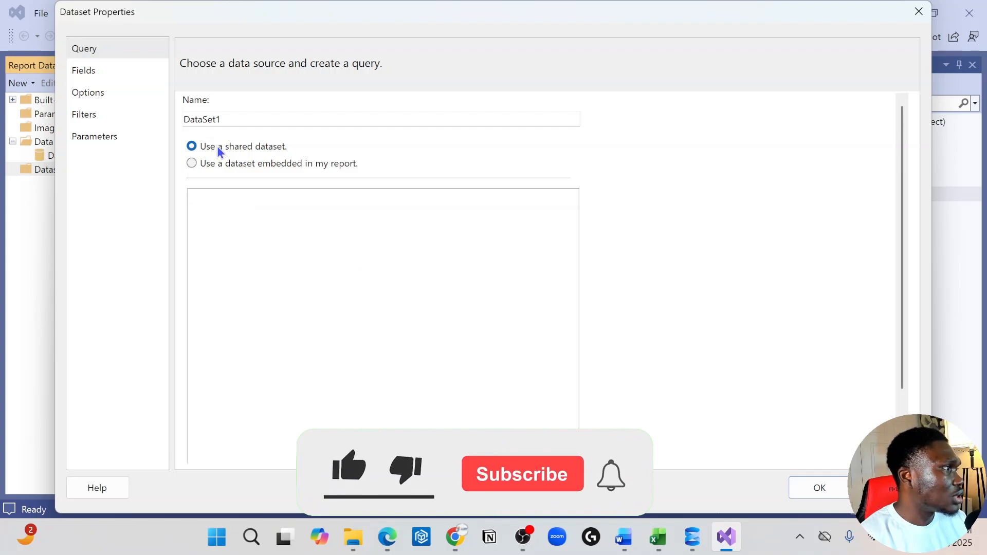
left_click(226, 164)
left_click(414, 220)
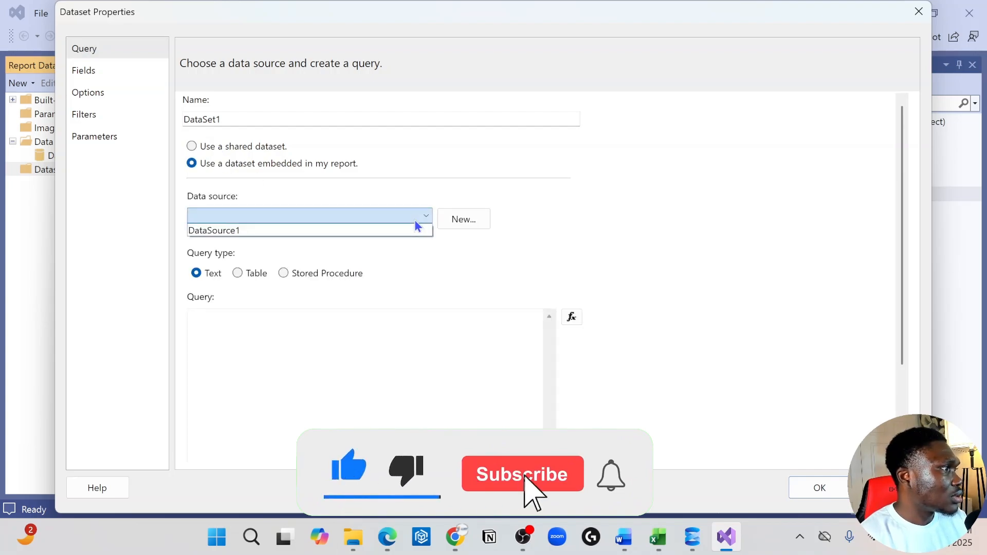
left_click(384, 231)
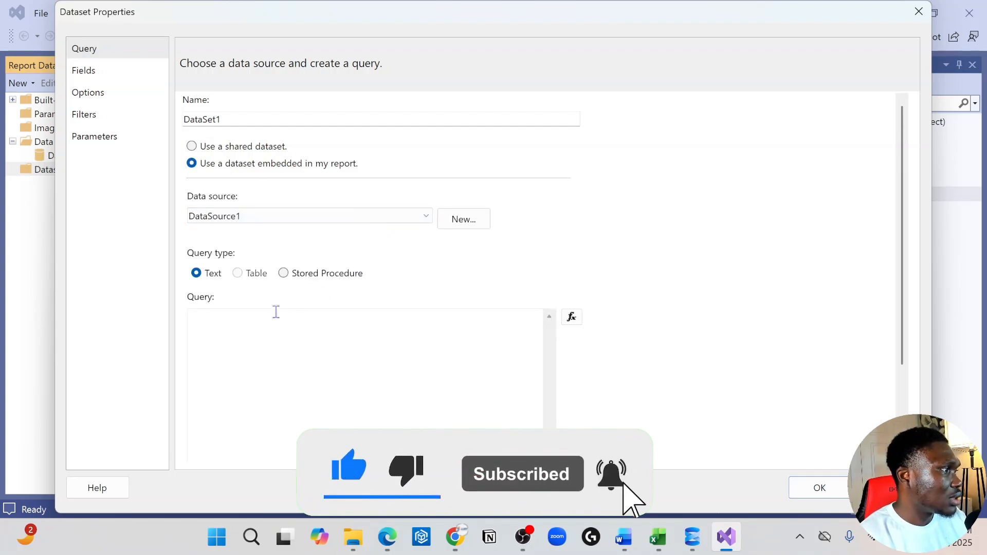
Paste the copied Sales.vStoreWithDemographics query into the new dataset's query and try to create the dataset.
left_click(254, 327)
key("ctrl+v")
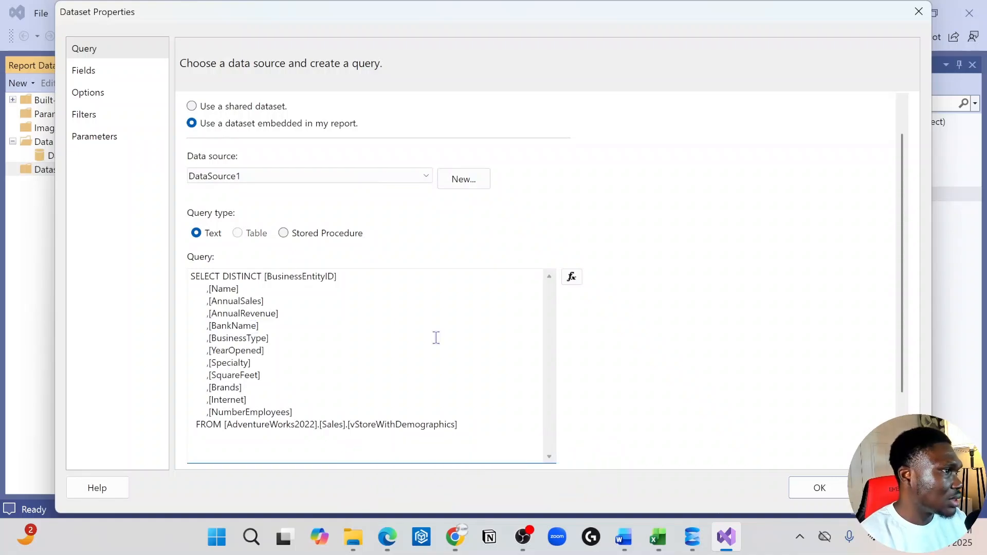
scroll(720, 349, "down", 2)
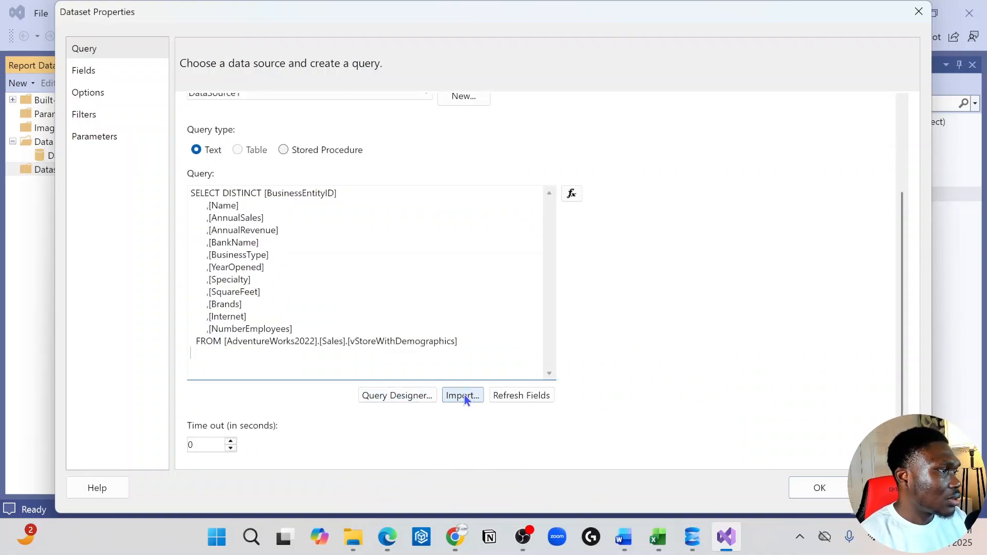
left_click(826, 491)
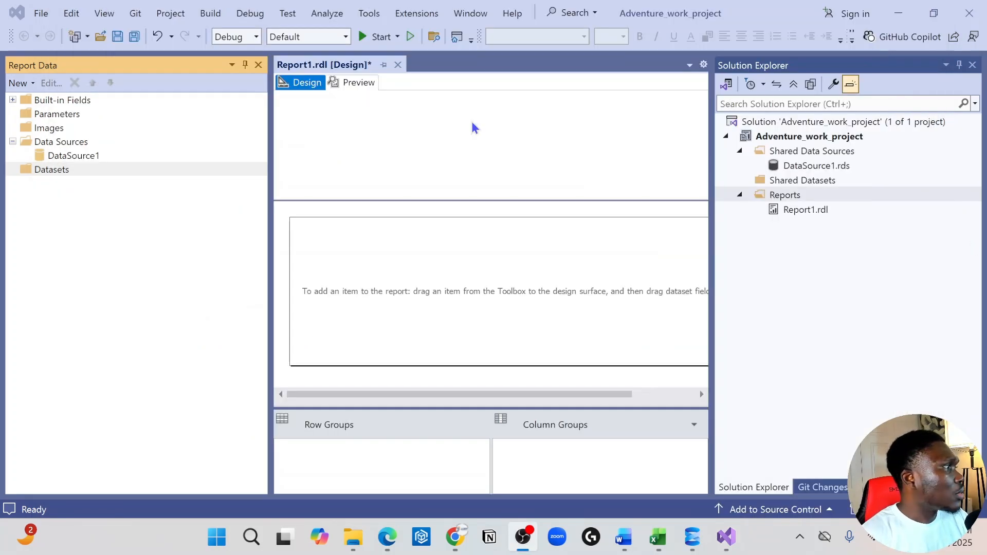
Open the connection settings of the report's DataSource1 and choose Windows Authentication for the server logon.
left_click(59, 143)
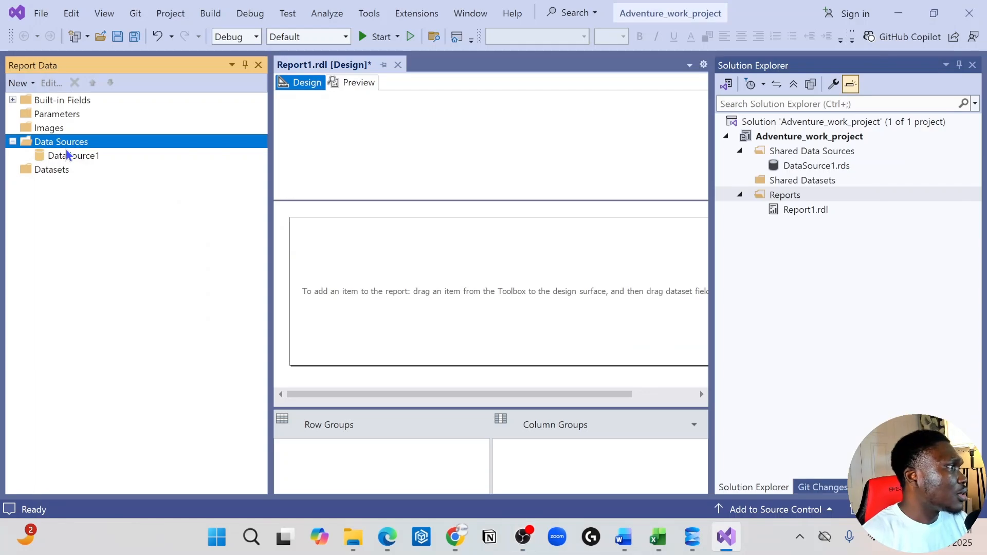
left_click(72, 159)
right_click(72, 164)
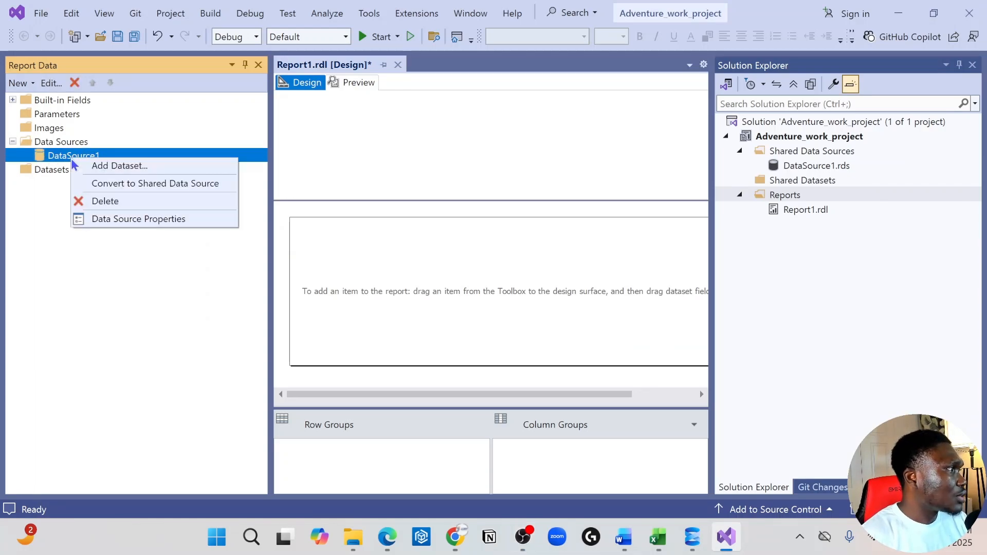
left_click(156, 220)
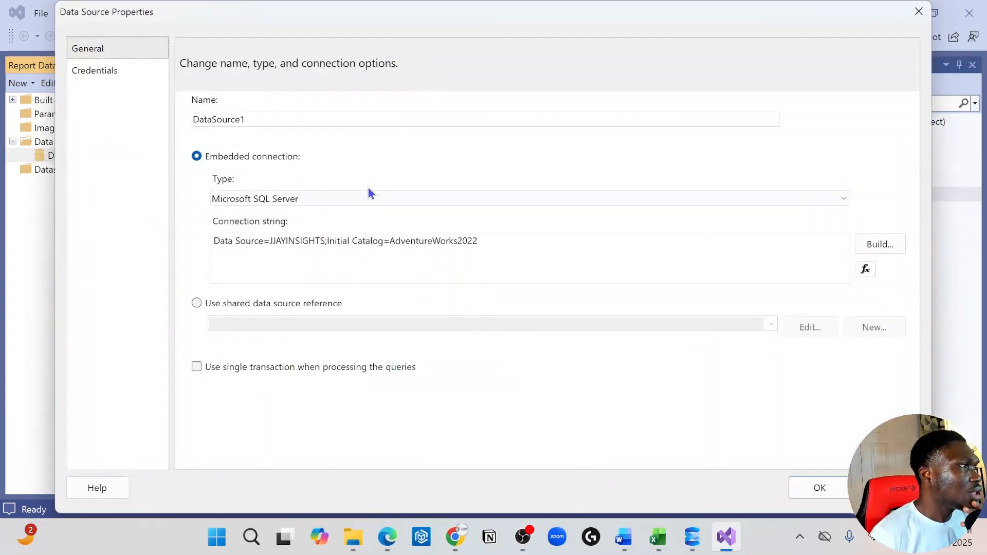
left_click(869, 244)
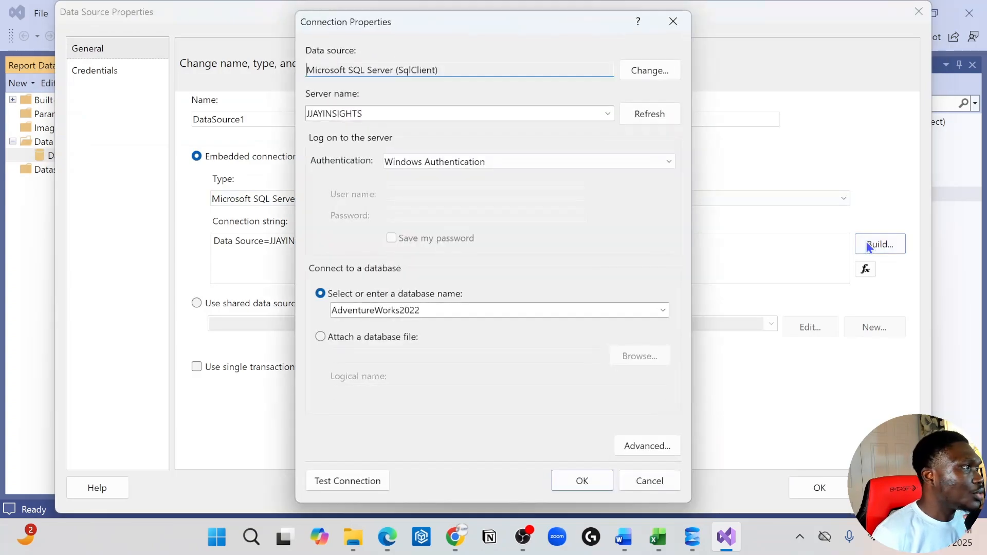
left_click(563, 161)
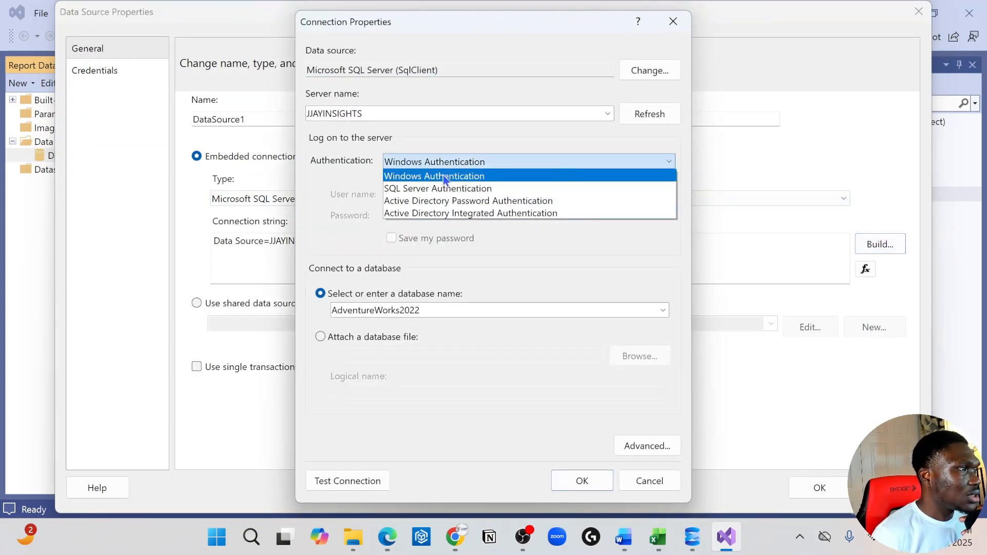
left_click(474, 182)
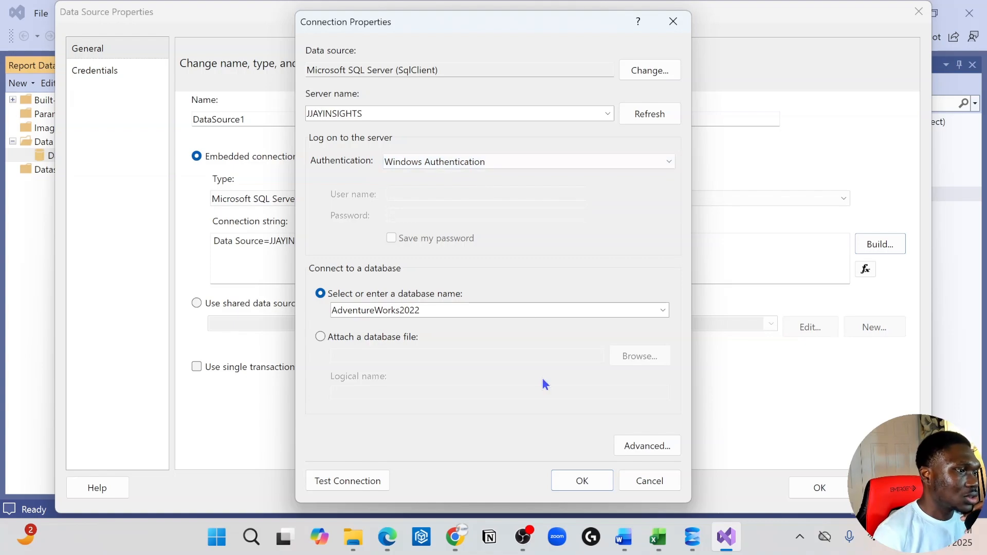
Test DataSource1's connection to AdventureWorks2022 and accept the connection and data source settings.
left_click(354, 479)
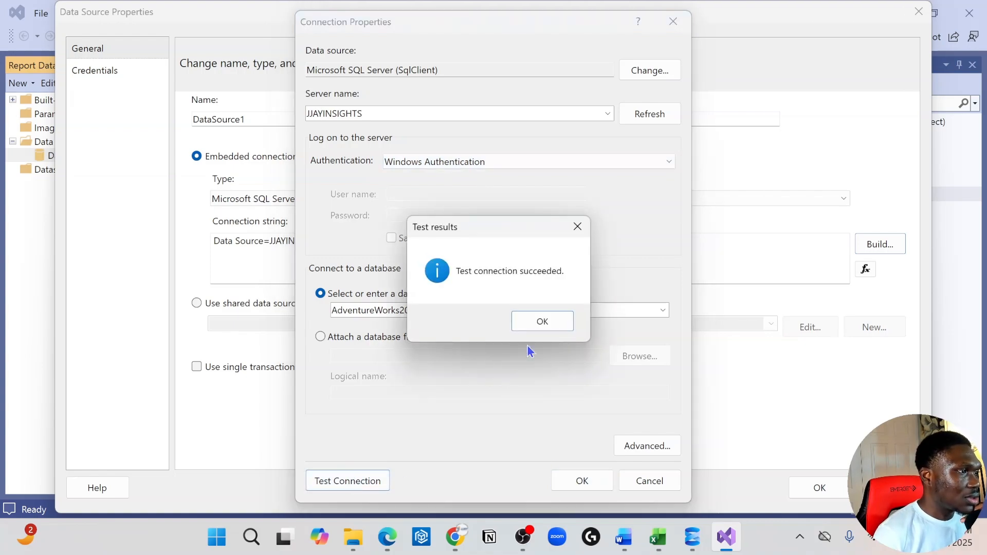
left_click(543, 322)
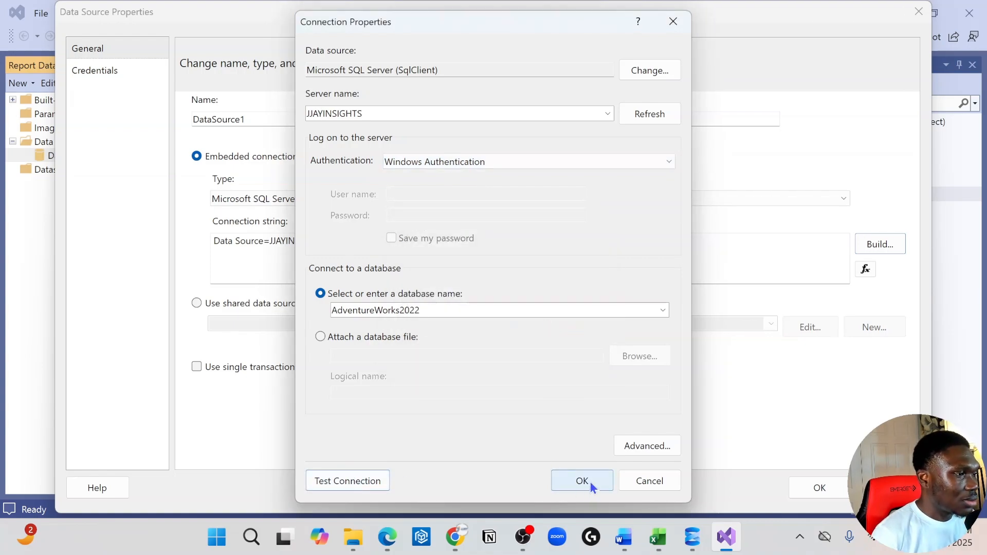
left_click(591, 482)
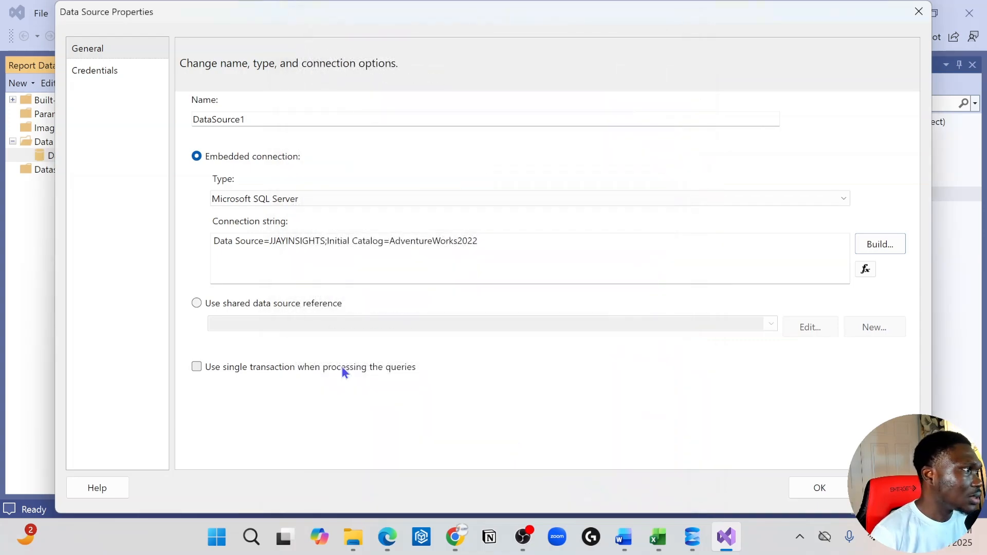
left_click(812, 484)
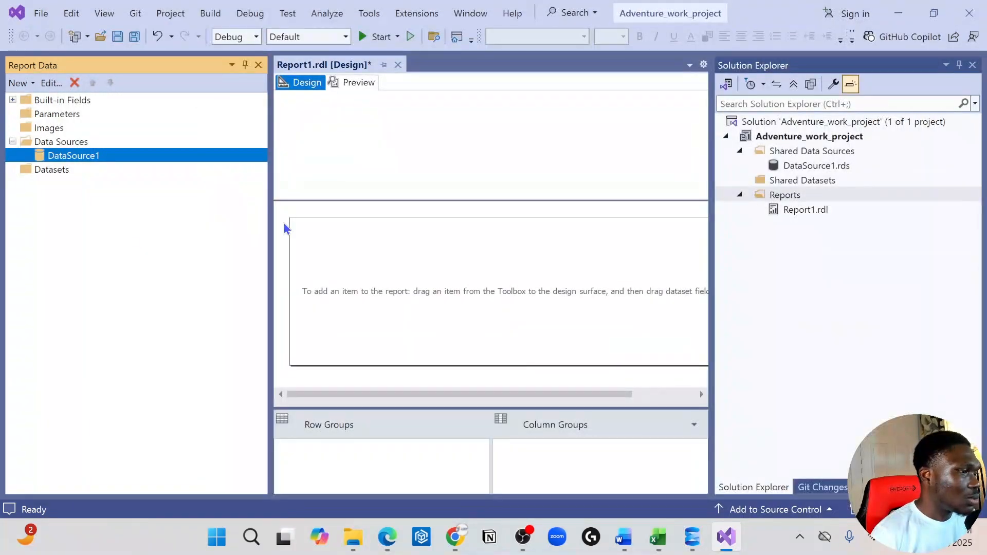
Start a new dataset embedded in the report and select DataSource1 as its data source.
left_click(66, 171)
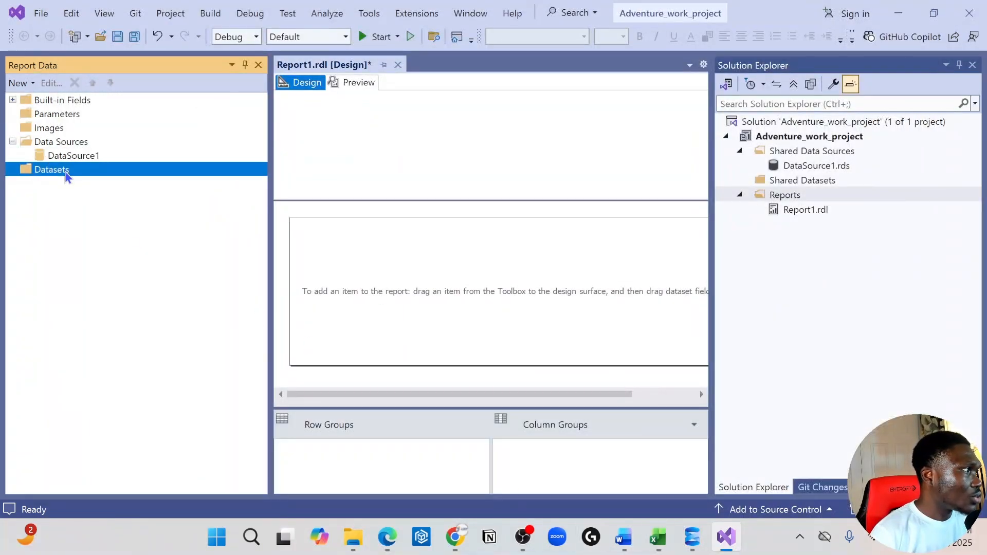
right_click(67, 175)
left_click(95, 179)
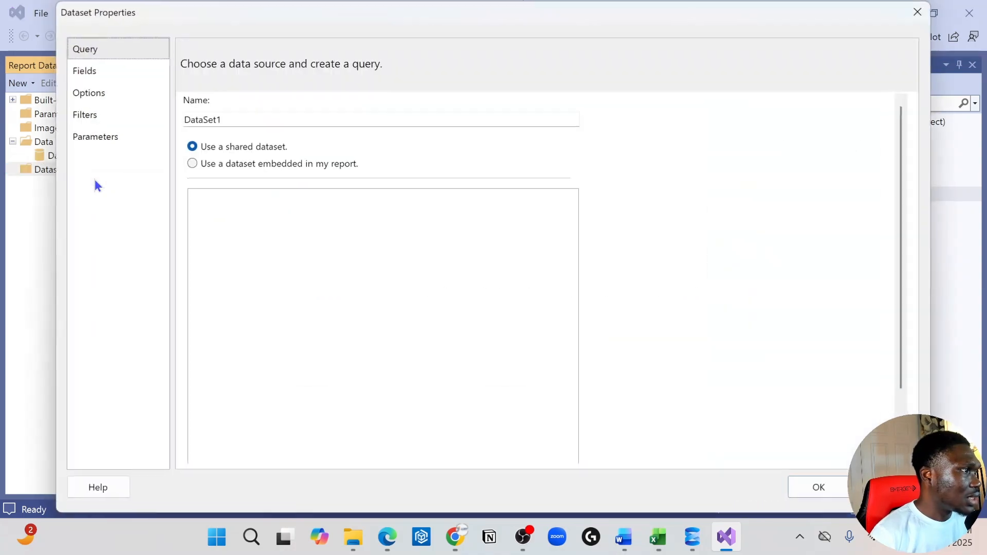
left_click(192, 163)
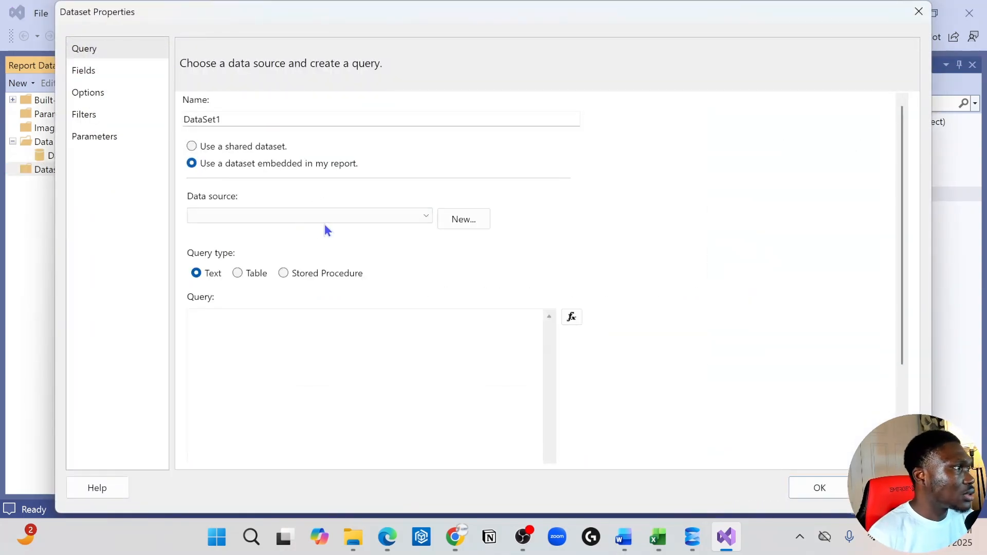
left_click(307, 215)
left_click(267, 226)
Paste the vStoreWithDemographics query into the dataset, name it Demographic, create it and collapse its field list.
left_click(234, 345)
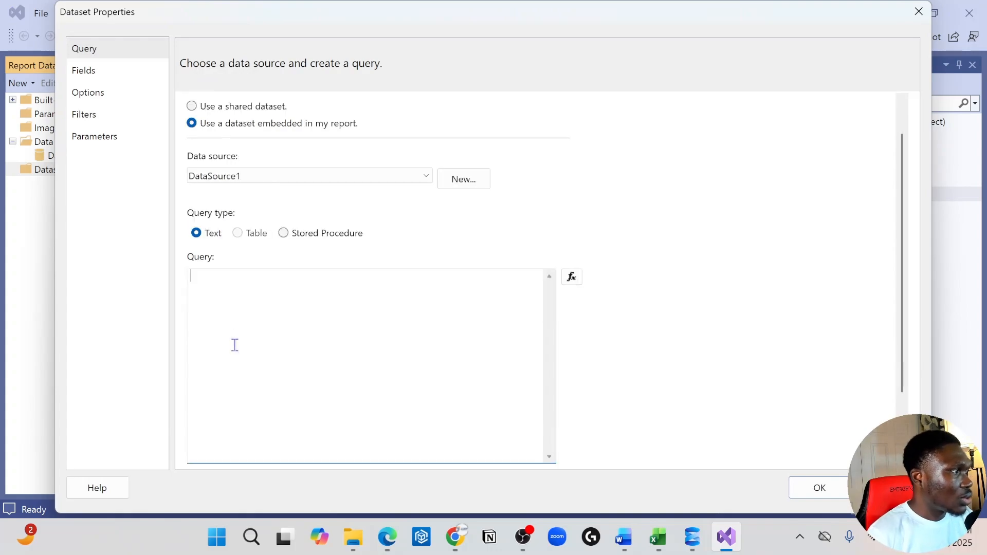
type("SELECT DISTINCT [BusinessEntityID]       ,[Name]       ,[AnnualSales]       ,[AnnualRevenue]       ,[BankName]       ,[BusinessType]       ,[YearOpened]       ,[Specialty]       ,[SquareFeet]       ,[Brands]       ,[Internet]       ,[NumberEmployees]   FROM [AdventureWorks2022].[Sales].[vStoreWithDemographics]")
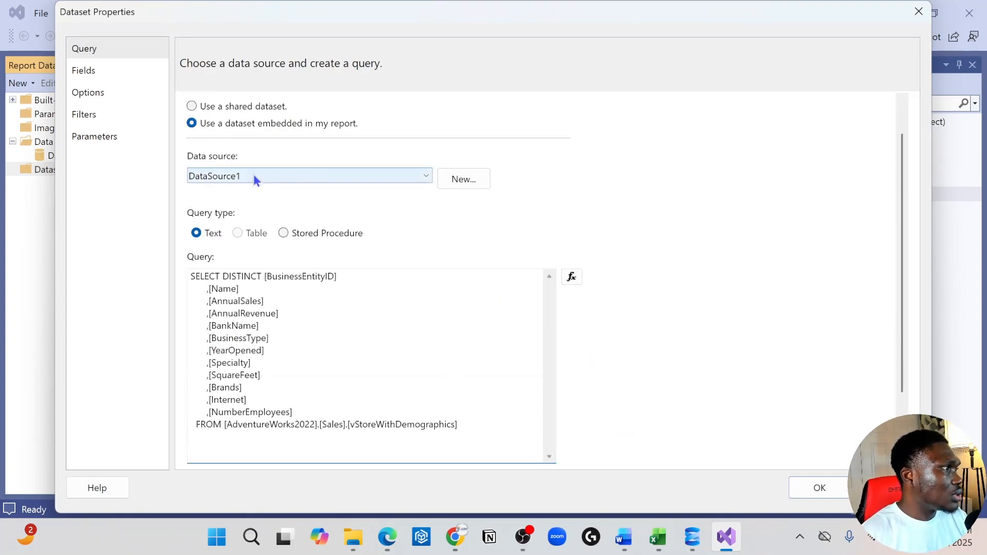
scroll(376, 236, "up", 2)
left_click_drag(232, 120, 136, 123)
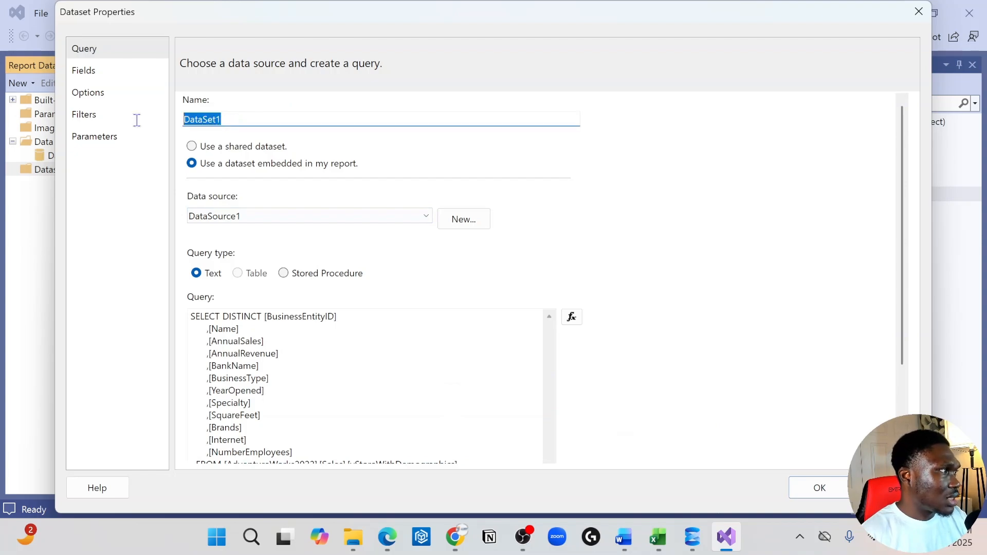
type("d")
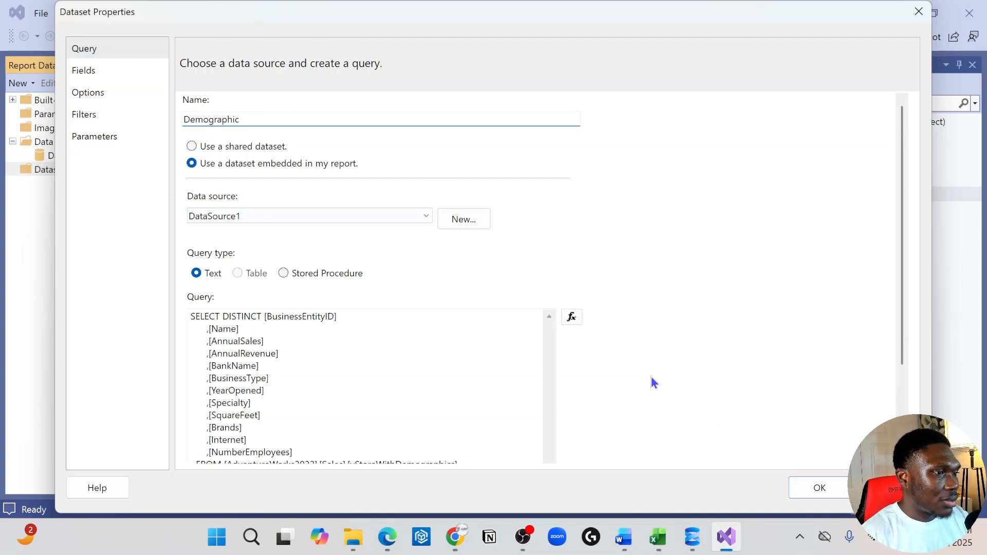
left_click(819, 487)
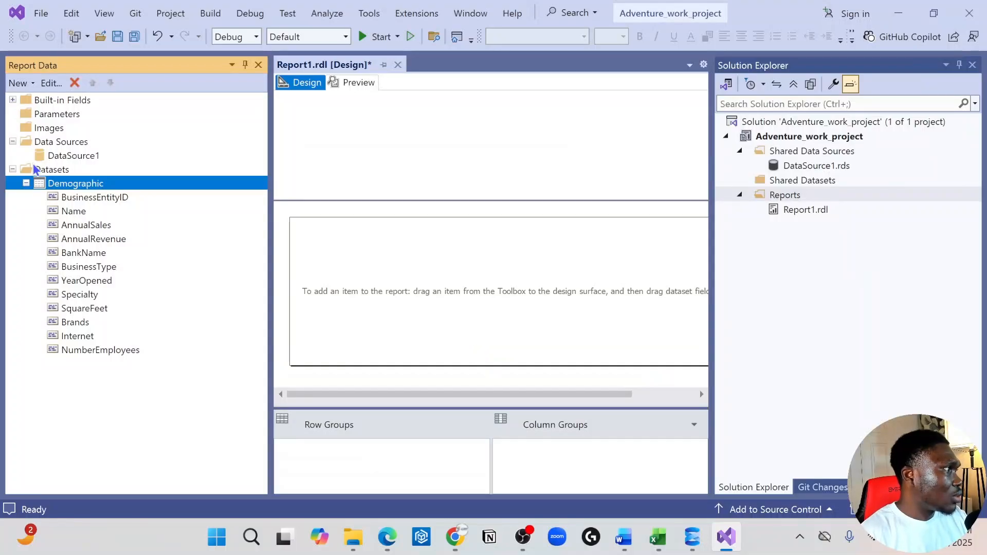
left_click(25, 183)
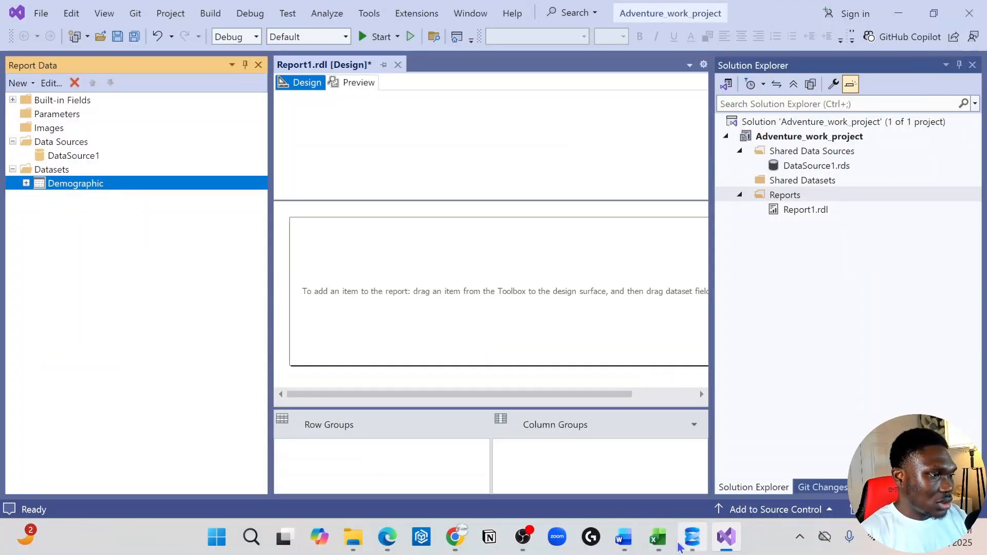
Switch to SQL Server Management Studio, copy the first HumanResources.vEmployeeDepartment query in Query.sql, and return to Visual Studio.
left_click(692, 546)
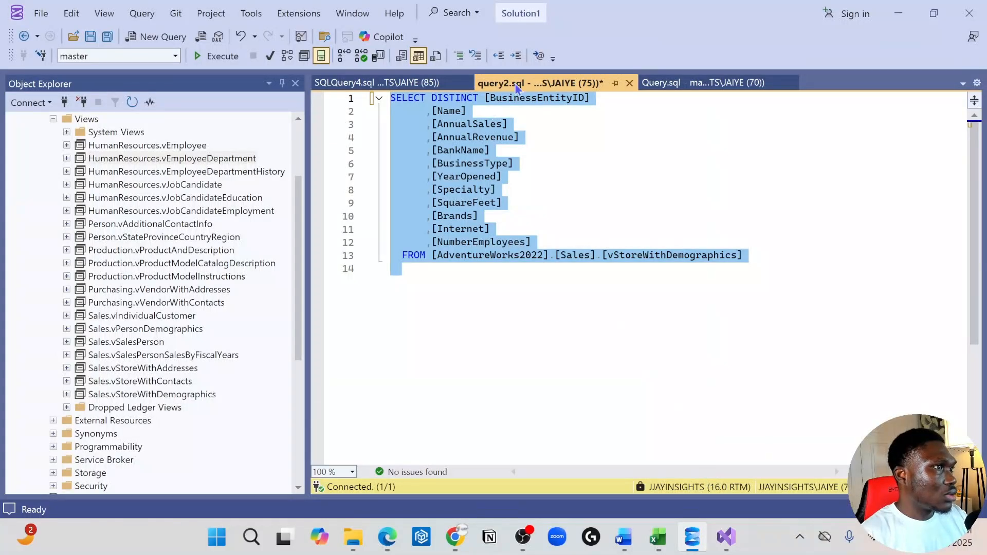
left_click(687, 84)
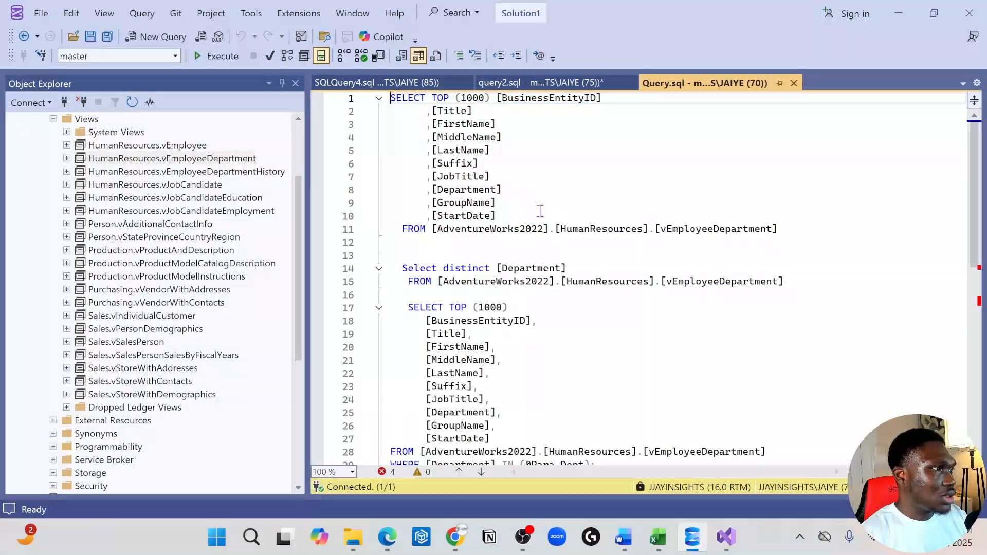
left_click(675, 253)
left_click_drag(823, 231, 380, 94)
key("ctrl+c")
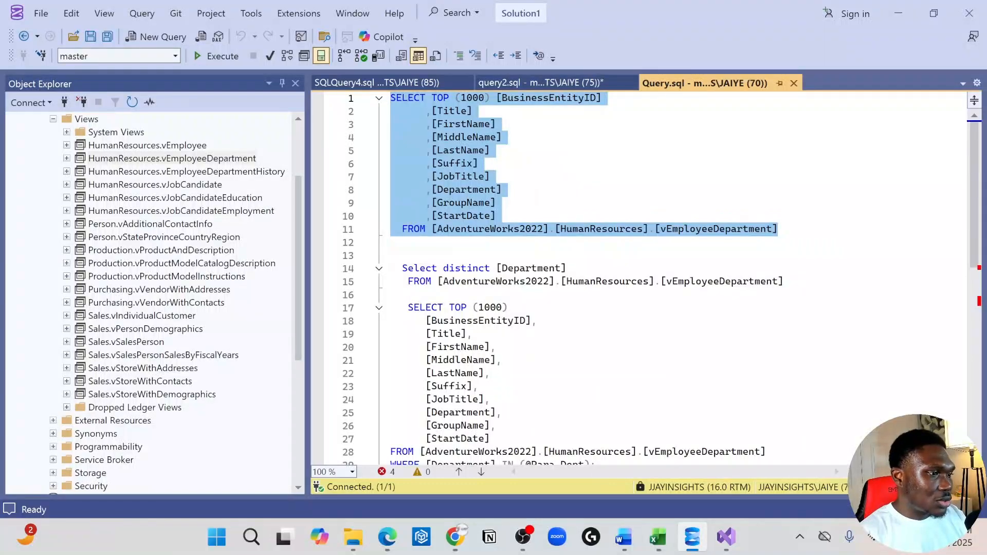
left_click(726, 537)
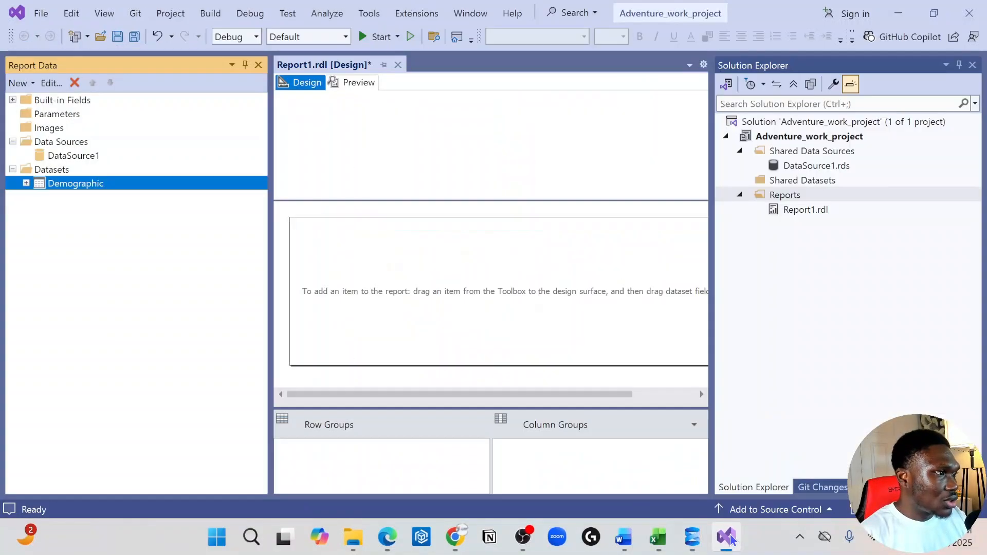
Start another embedded dataset based on DataSource1 and paste the vEmployeeDepartment query into it.
left_click(42, 169)
right_click(42, 169)
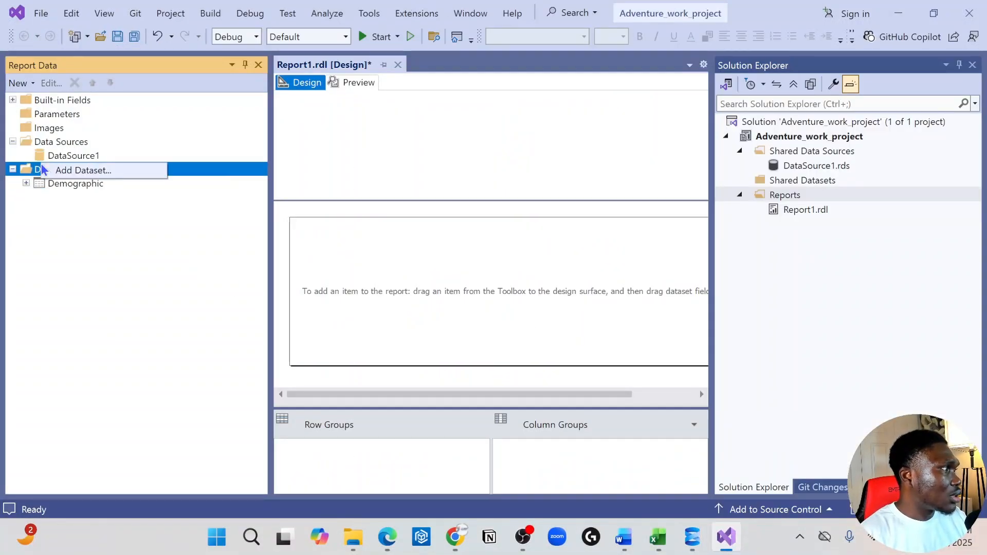
left_click(70, 171)
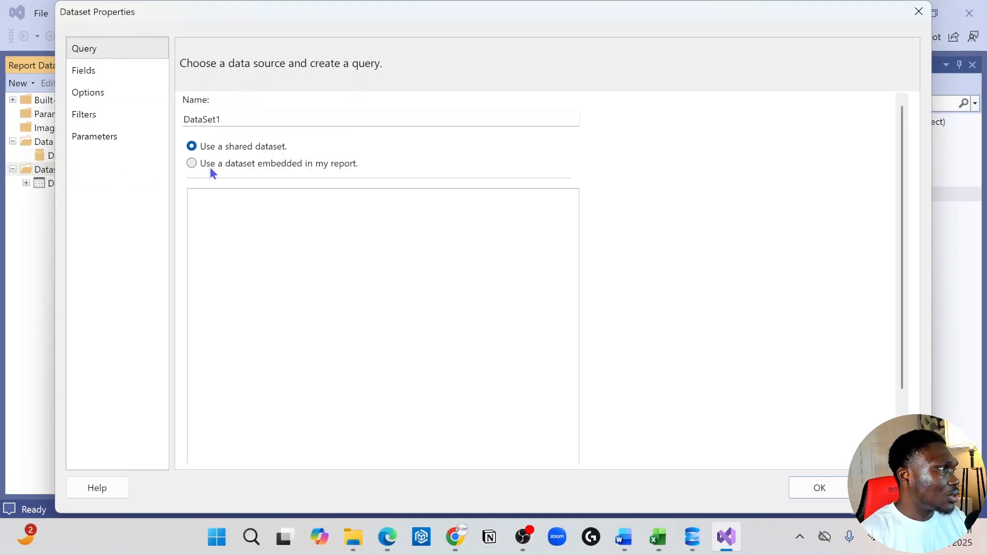
left_click(202, 163)
left_click(365, 216)
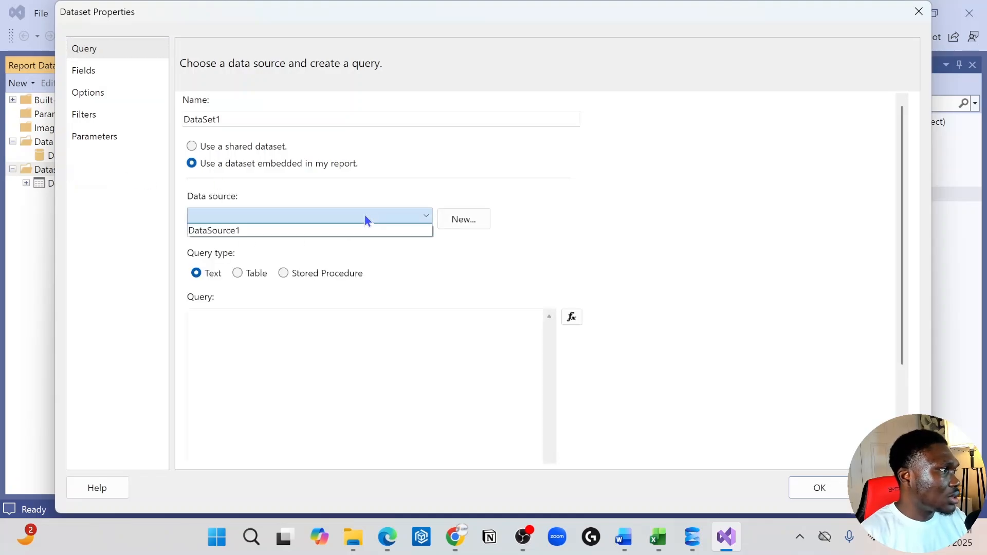
left_click(322, 235)
left_click(256, 335)
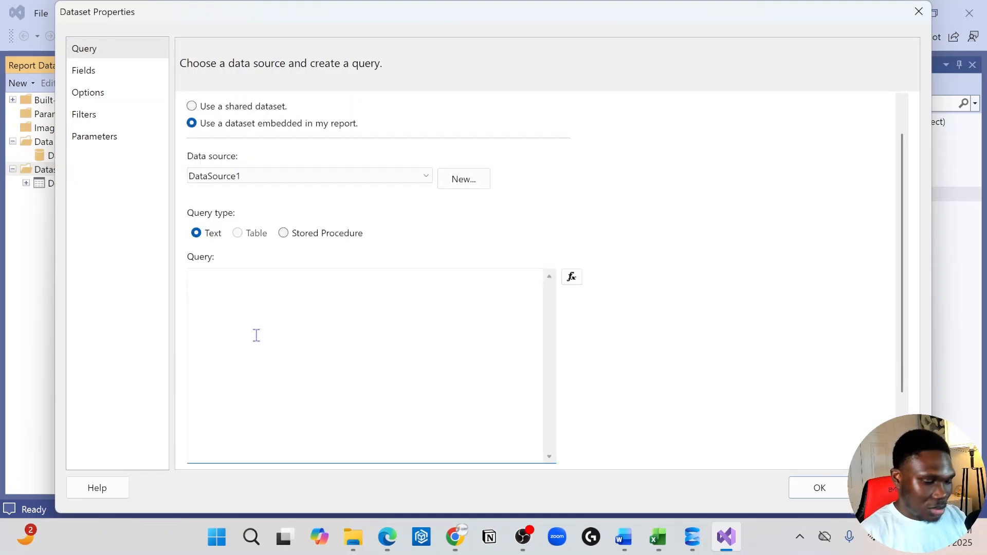
key("ctrl+v")
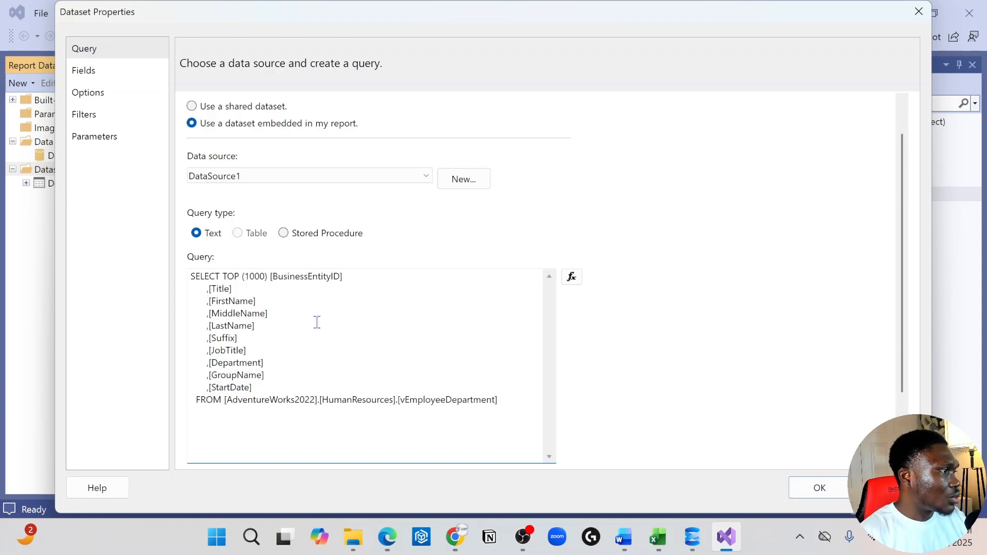
Replace TOP (1000) with DISTINCT in the vEmployeeDepartment query, create the dataset and collapse its field list.
left_click_drag(270, 276, 228, 276)
key("BackSpace")
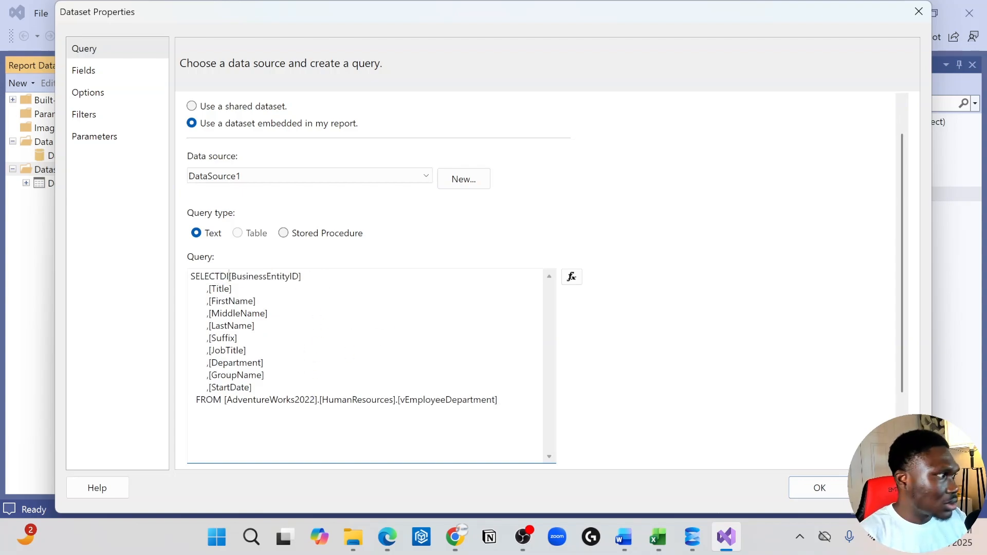
type("DISTINNCT")
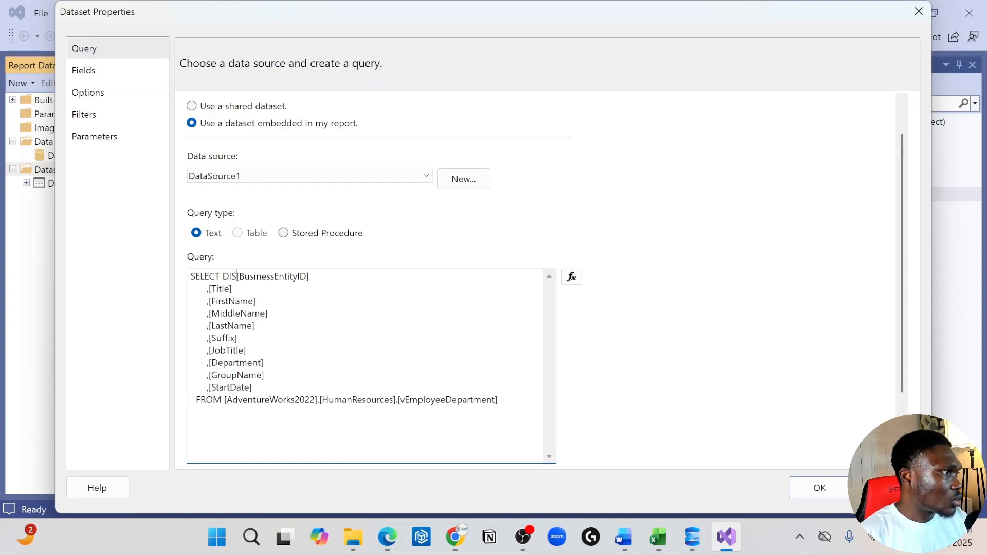
key("BackSpace")
key("BackSpace")
key("BackSpace")
key("BackSpace")
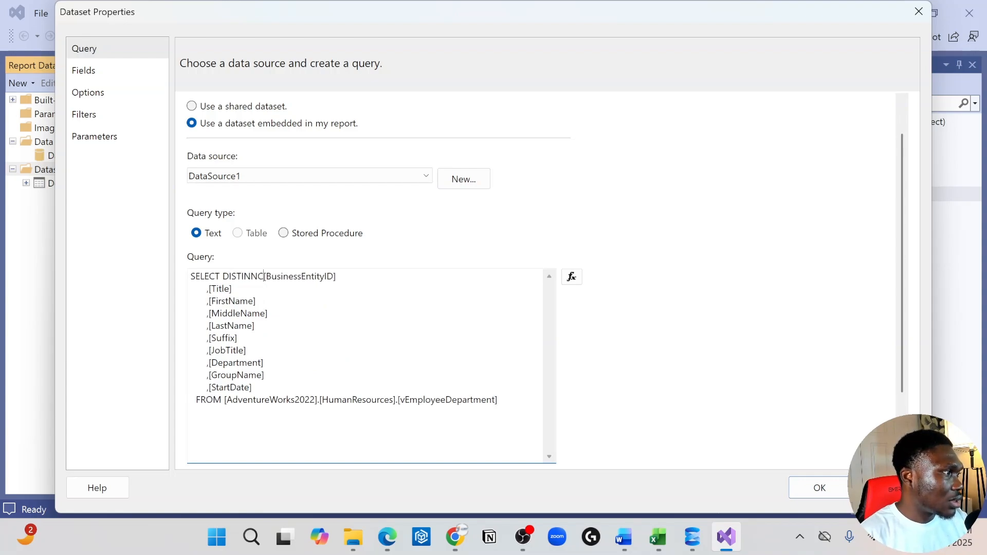
type("NCT")
key("BackSpace")
key("BackSpace")
key("BackSpace")
key("BackSpace")
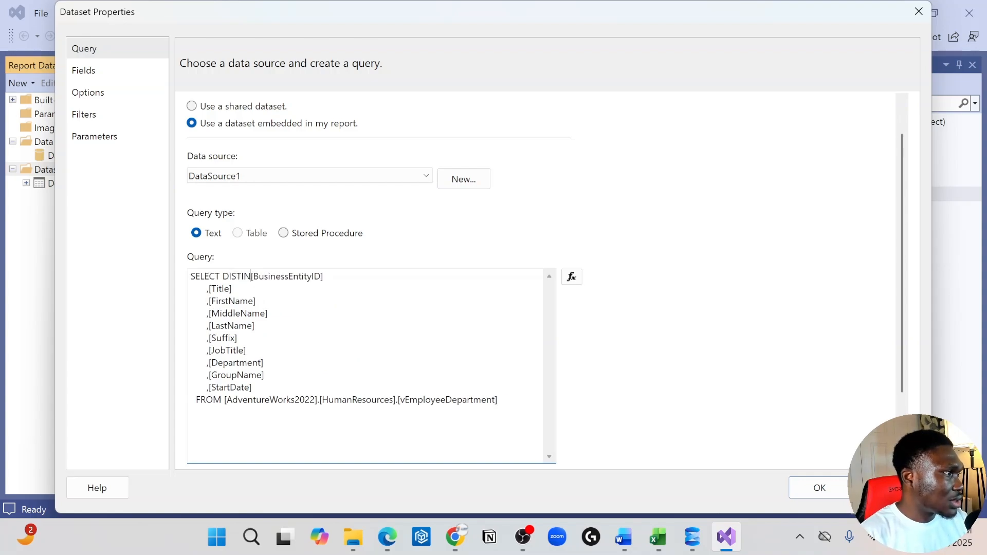
type("CT")
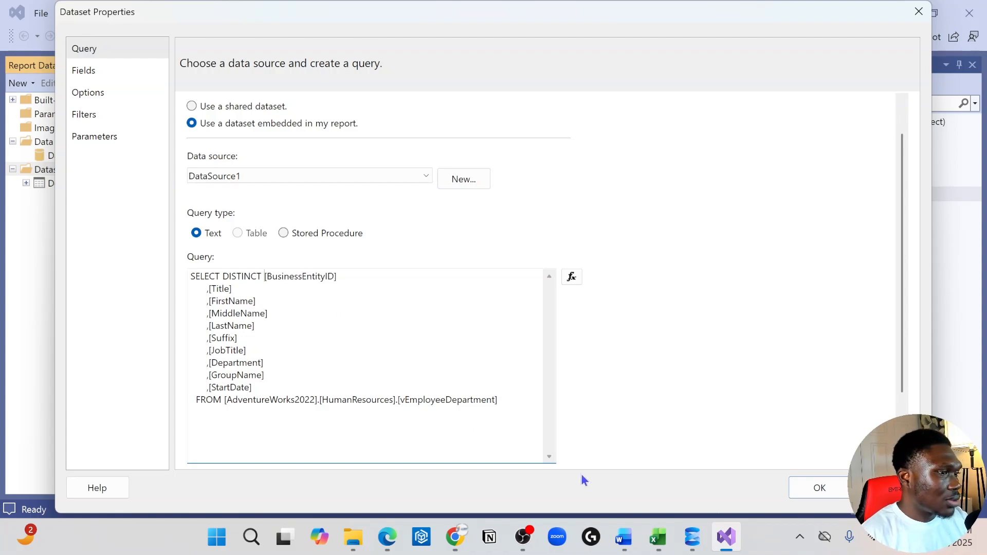
left_click(819, 488)
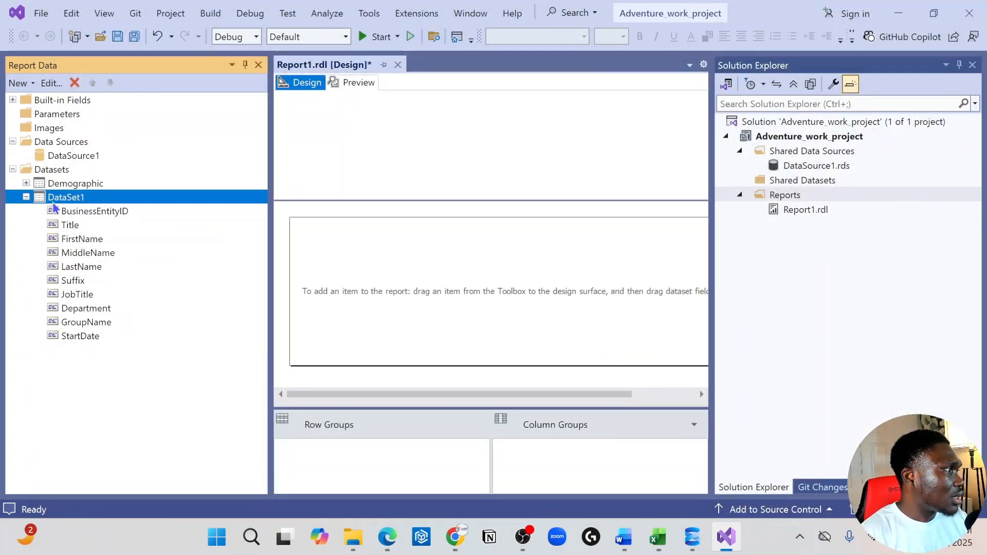
left_click(26, 198)
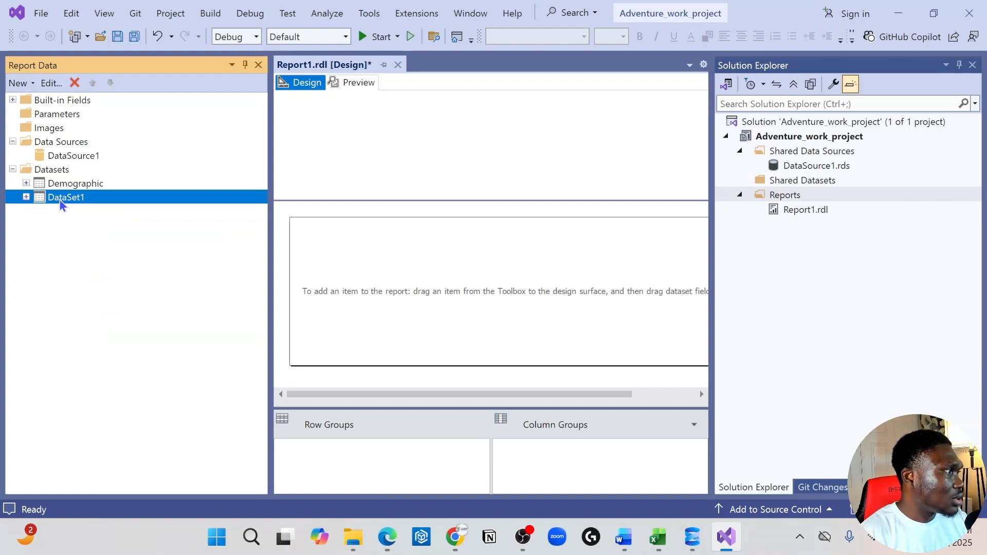
Rename the DataSet1 dataset as HumanResources.
right_click(60, 200)
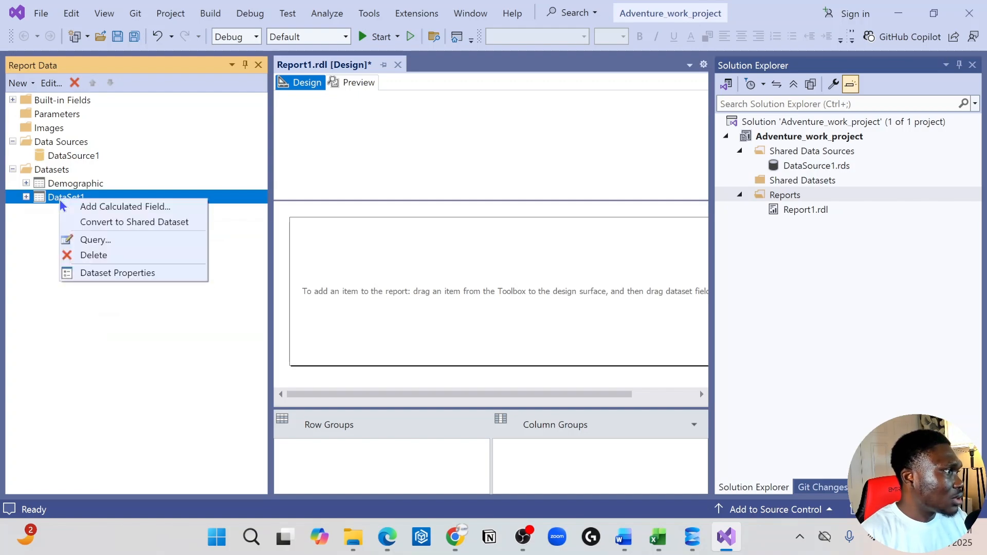
left_click(129, 272)
right_click(88, 203)
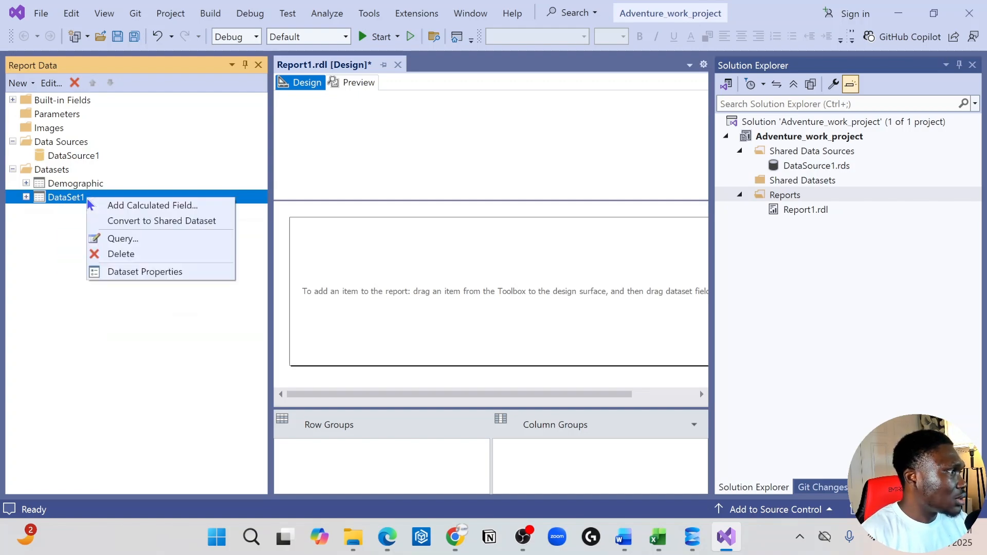
left_click(133, 271)
double_click(265, 117)
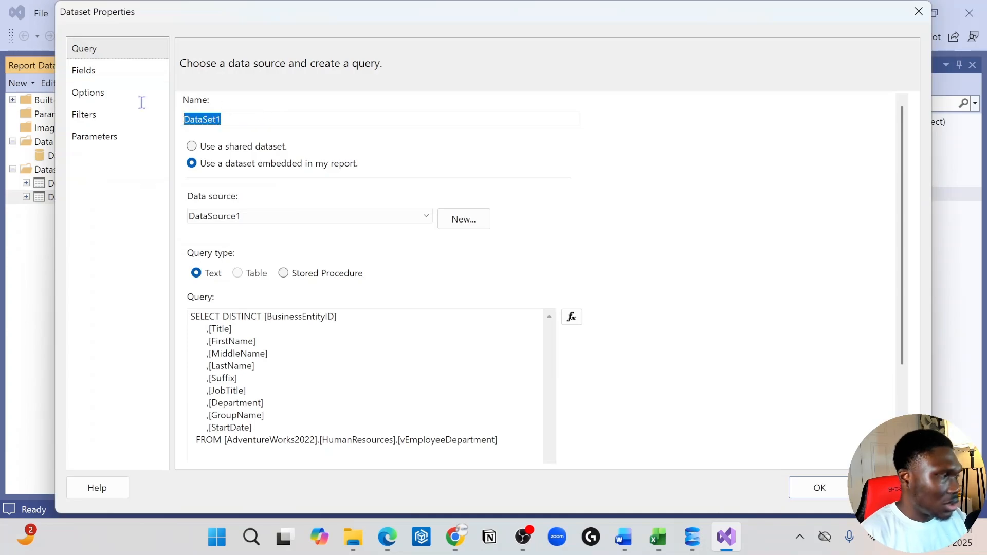
type("hU")
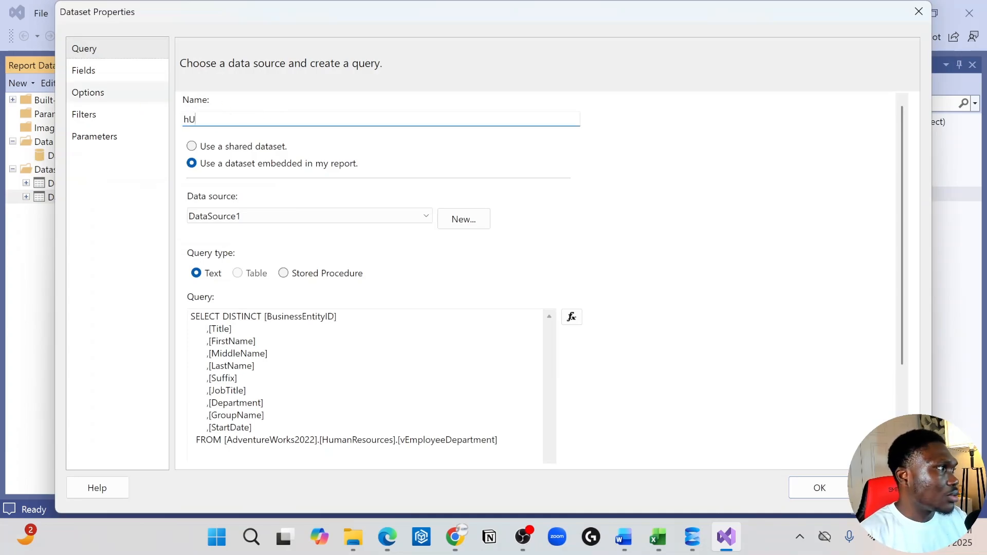
type("umanResources")
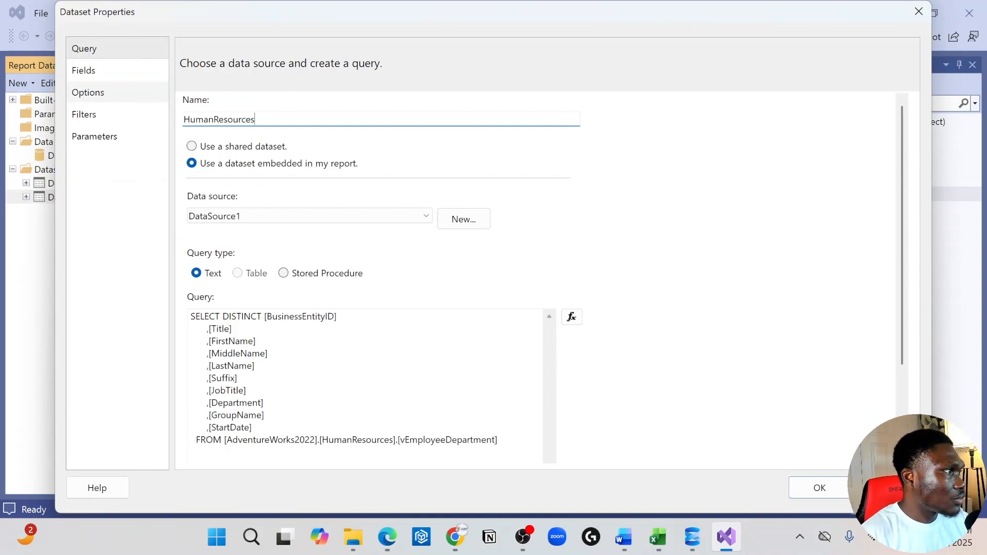
left_click(820, 488)
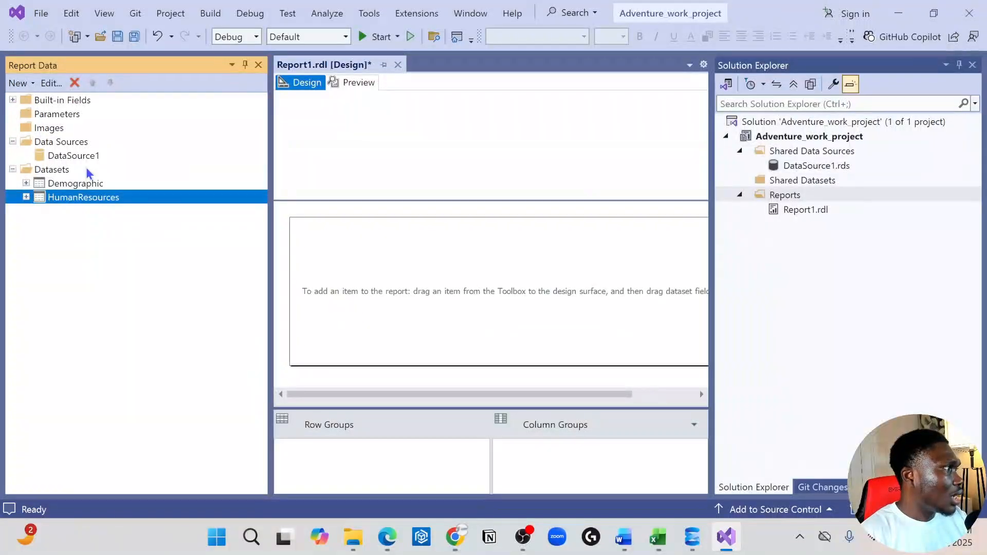
Start a new data source with an embedded Microsoft SQL Server connection and open its connection properties.
right_click(67, 147)
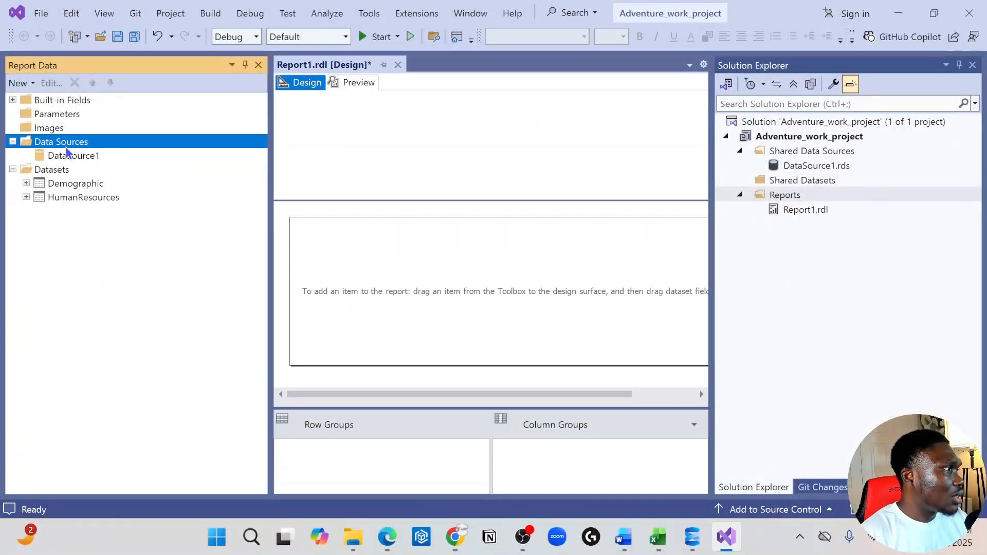
left_click(104, 154)
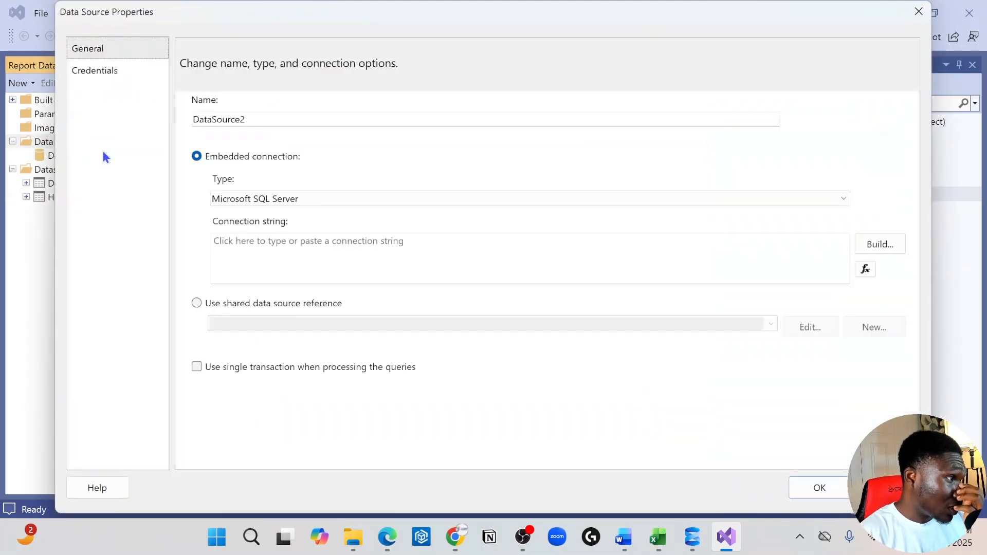
left_click(268, 118)
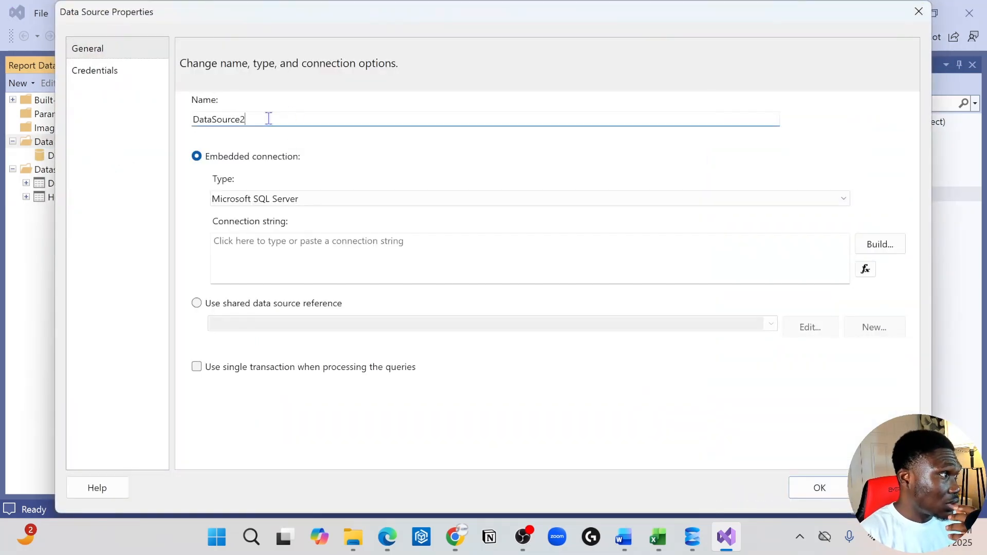
left_click(880, 244)
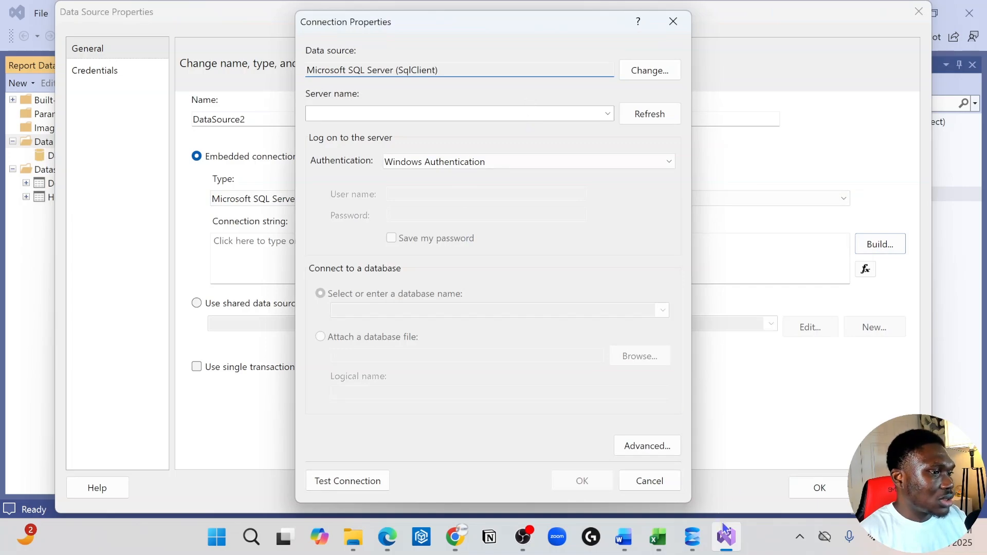
Switch to SQL Server Management Studio, copy the server name from the Database Engine connection dialog, and return to Visual Studio.
left_click(692, 537)
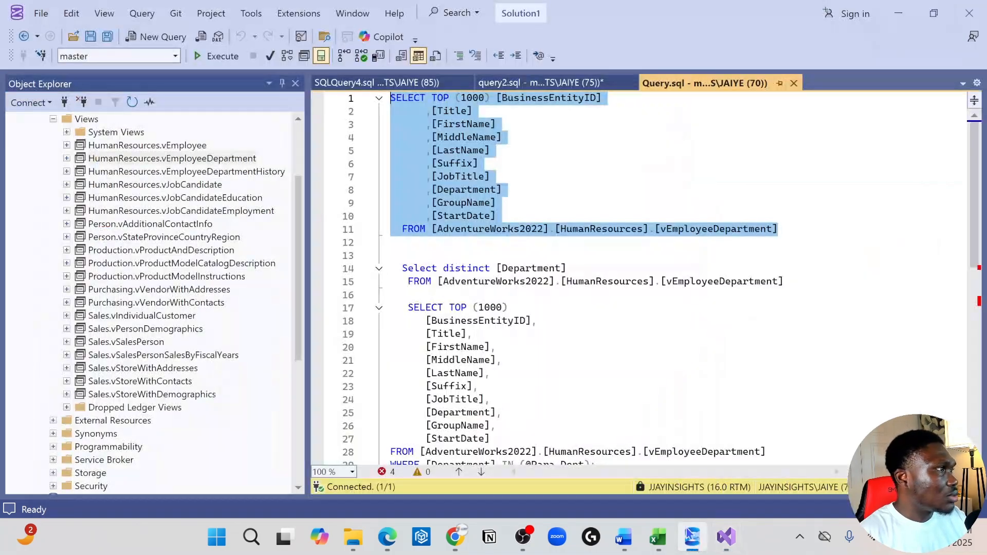
left_click(28, 103)
left_click(51, 120)
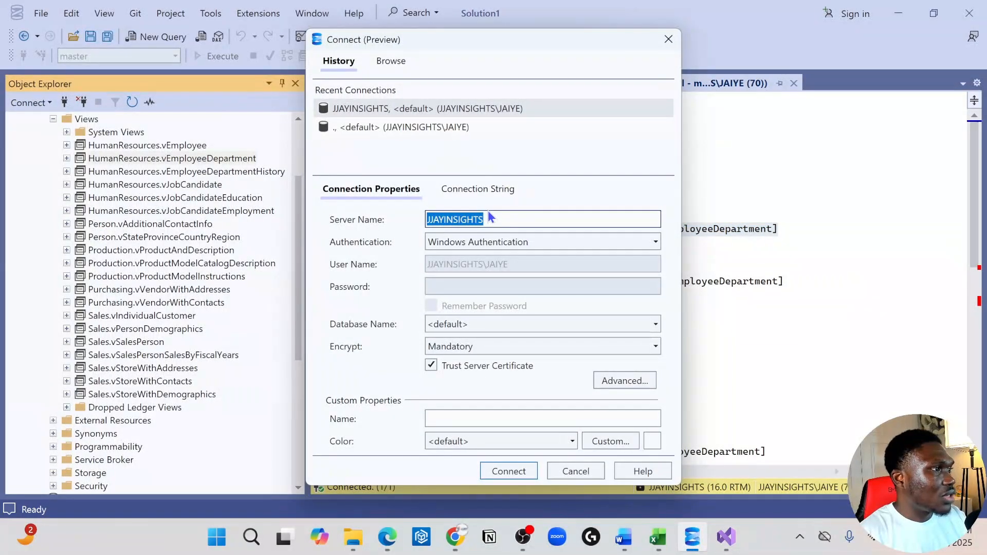
left_click_drag(501, 225, 367, 212)
key("ctrl+c")
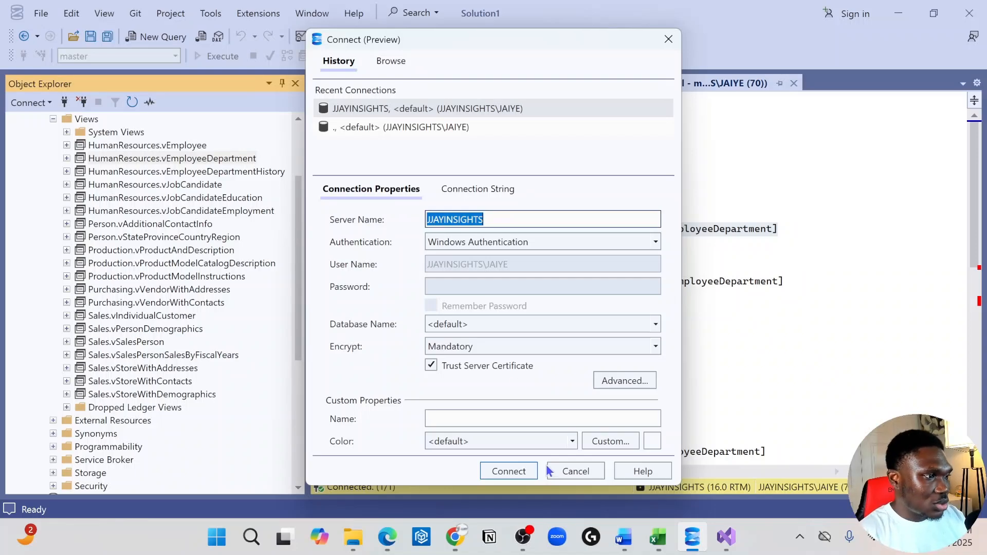
left_click(596, 470)
left_click(736, 548)
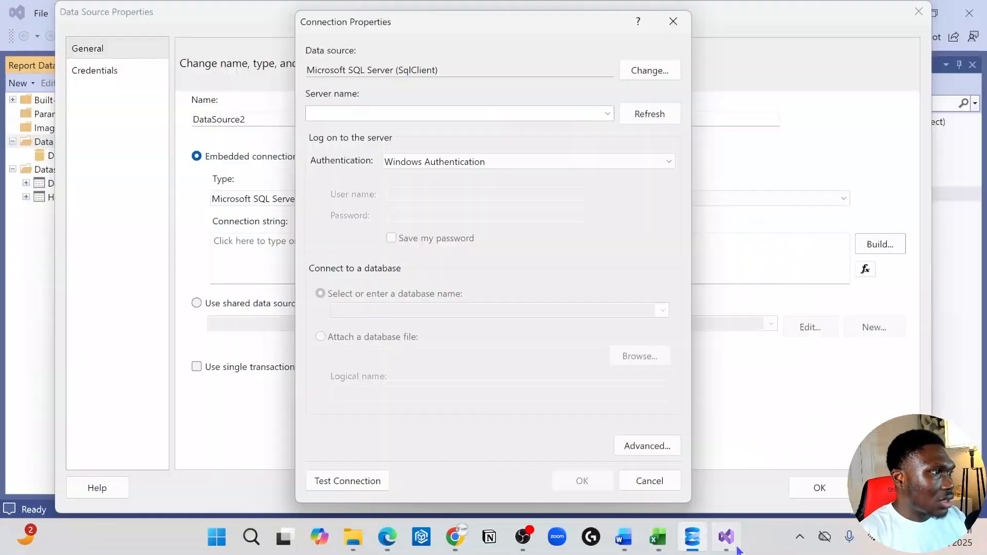
Set the connection's server name to JJAYINSIGHTS with Windows Authentication and choose the AdventureWorks2012 database.
left_click(395, 111)
key("ctrl+v")
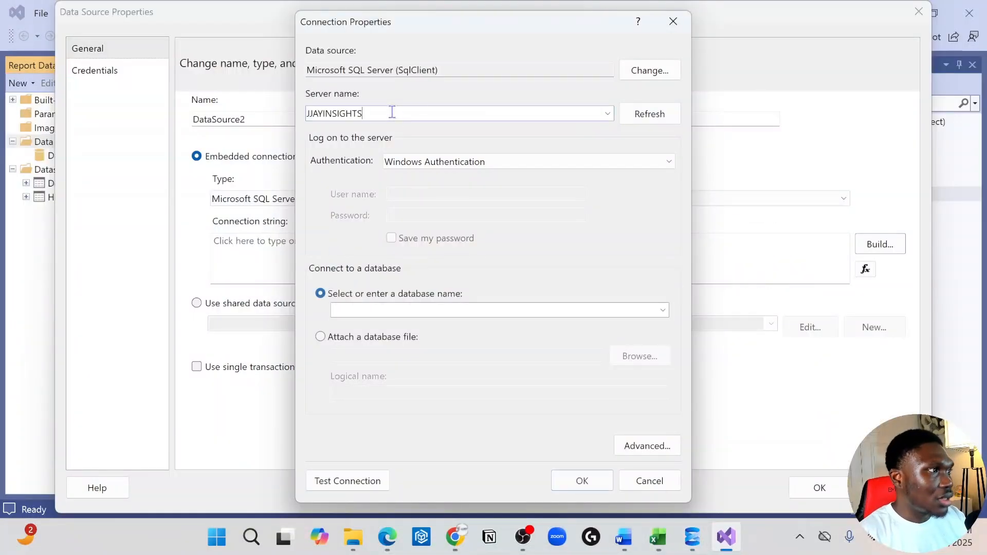
left_click(540, 163)
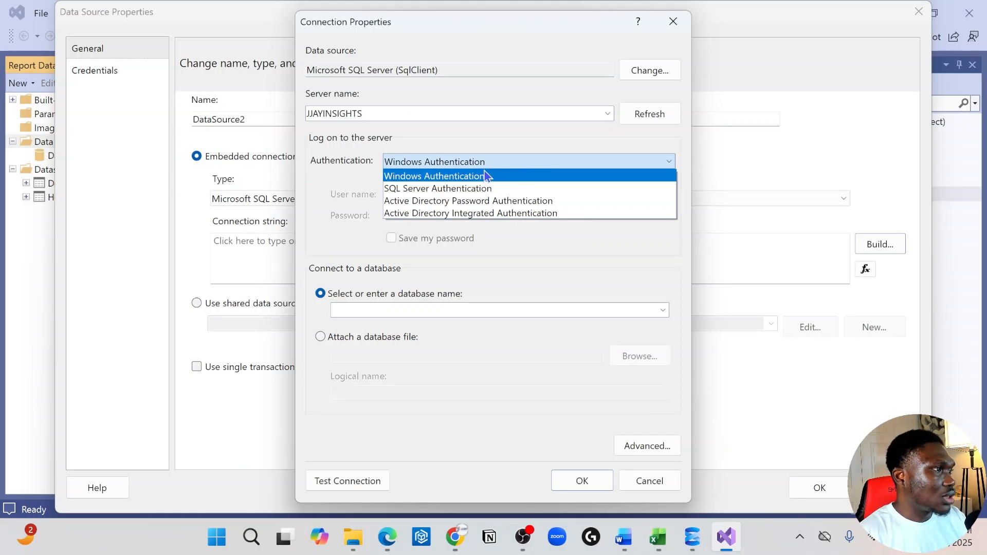
left_click(512, 176)
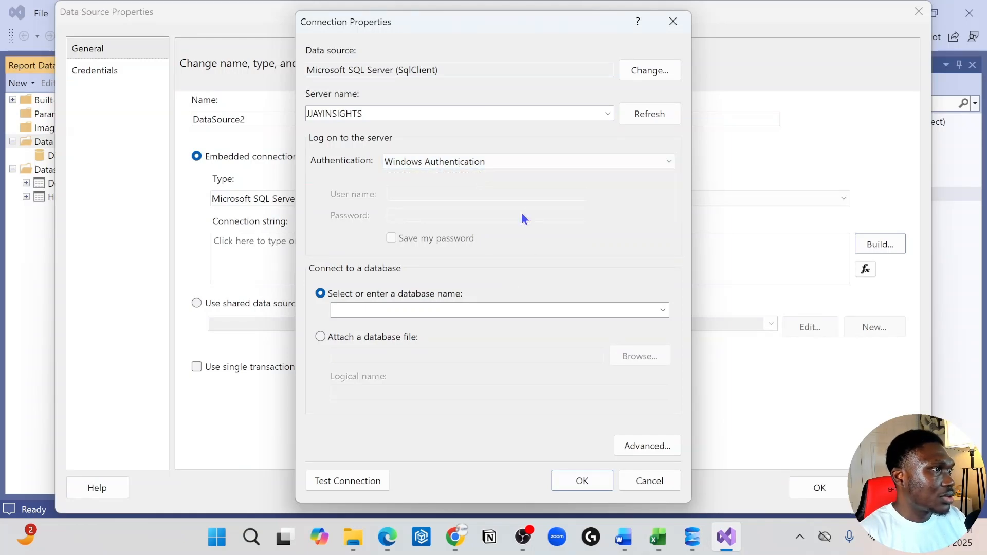
left_click(667, 310)
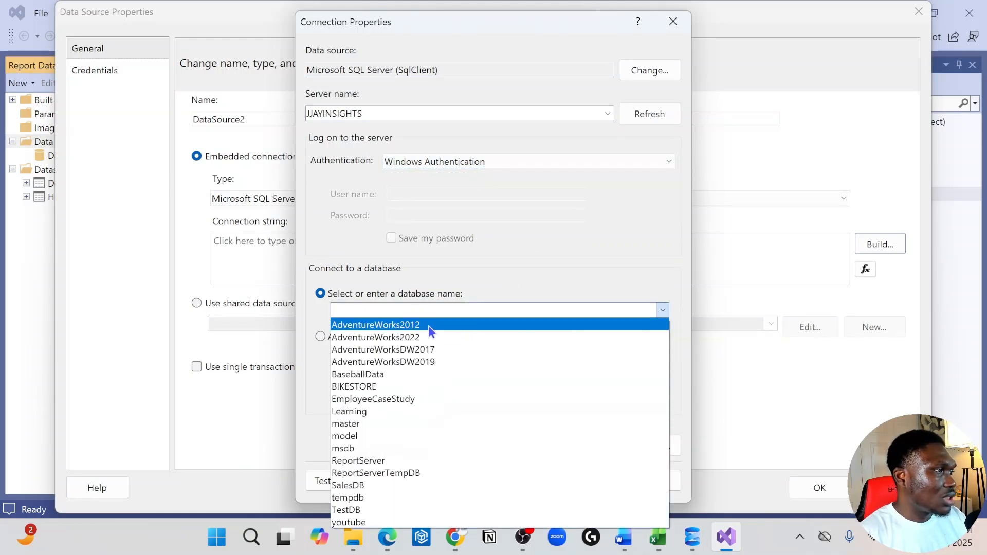
left_click(429, 326)
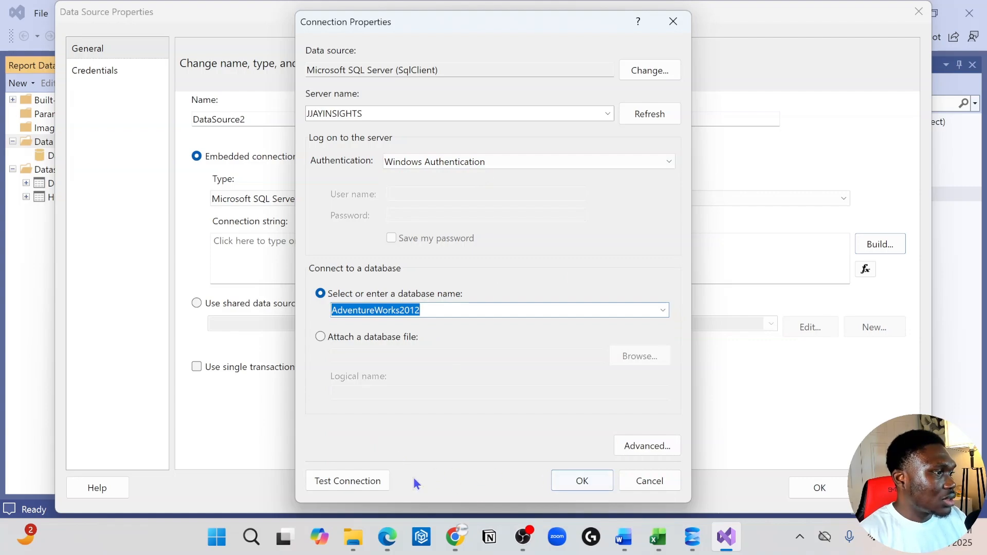
Test the AdventureWorks2012 connection, accept the connection properties and create the data source.
left_click(363, 483)
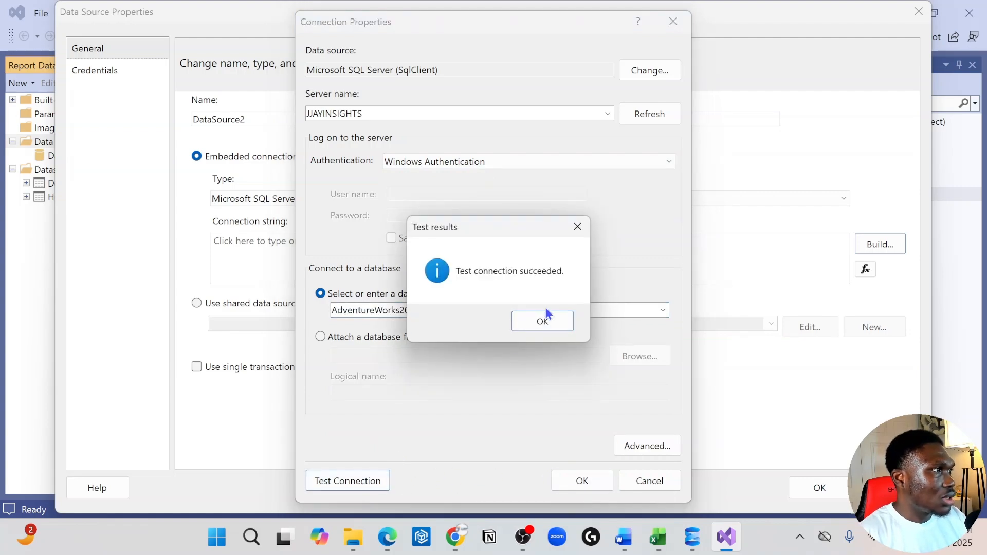
left_click(529, 326)
left_click(601, 481)
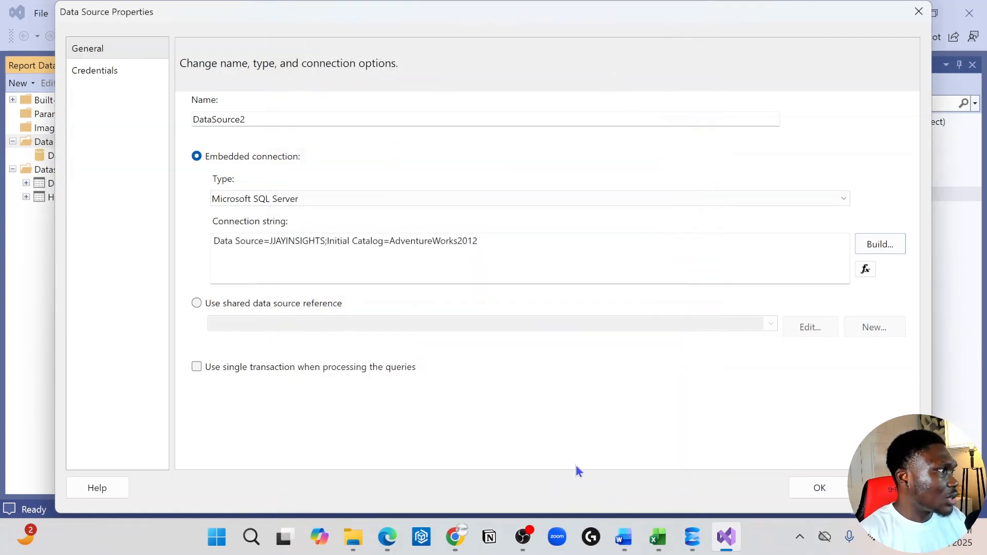
left_click(820, 488)
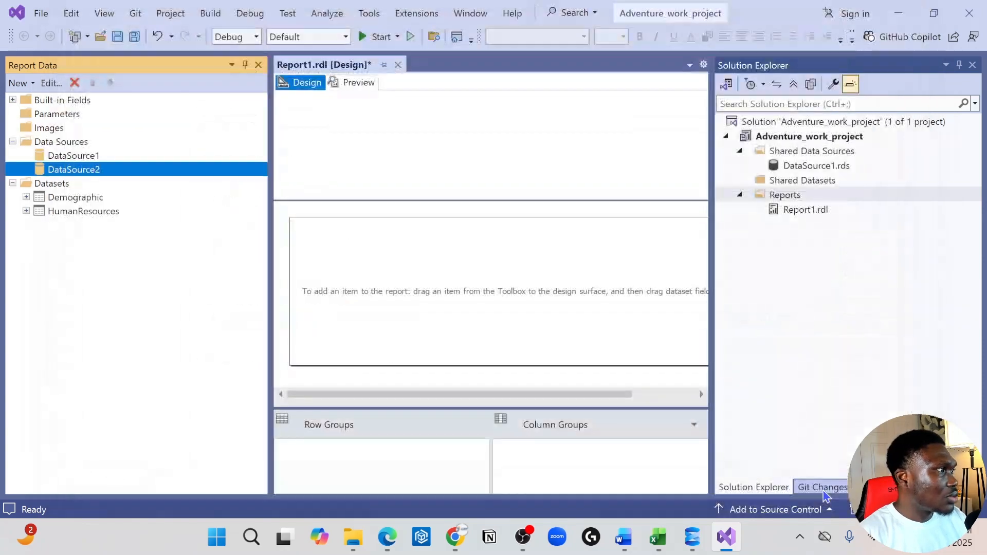
Rename the DataSource2 data source as Advn2012.
right_click(96, 170)
left_click(149, 228)
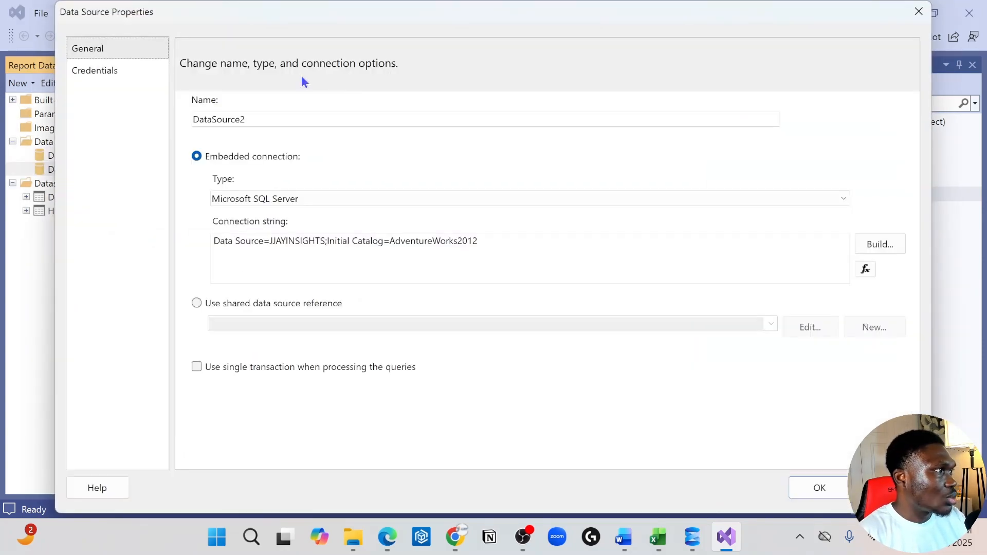
type("Se")
key("BackSpace")
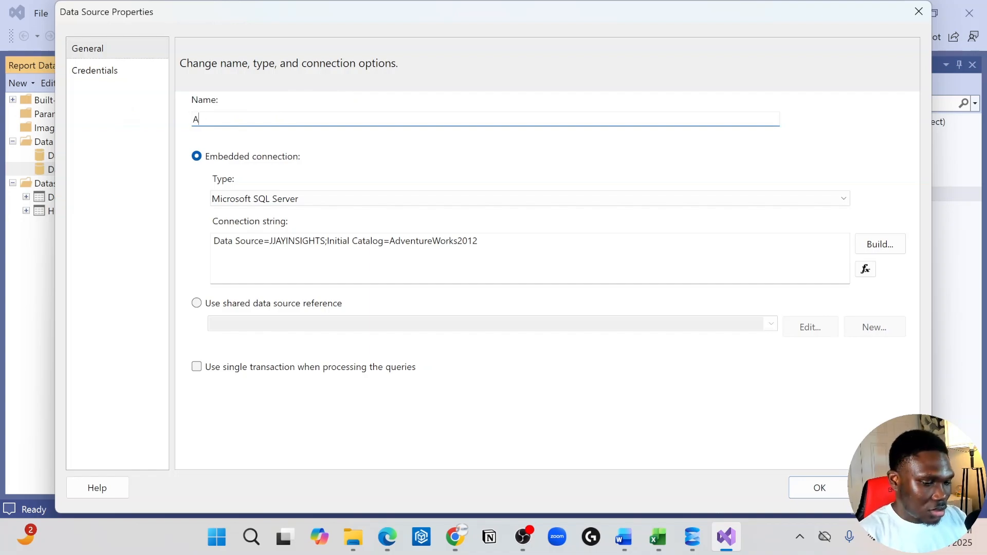
type("dvn2012")
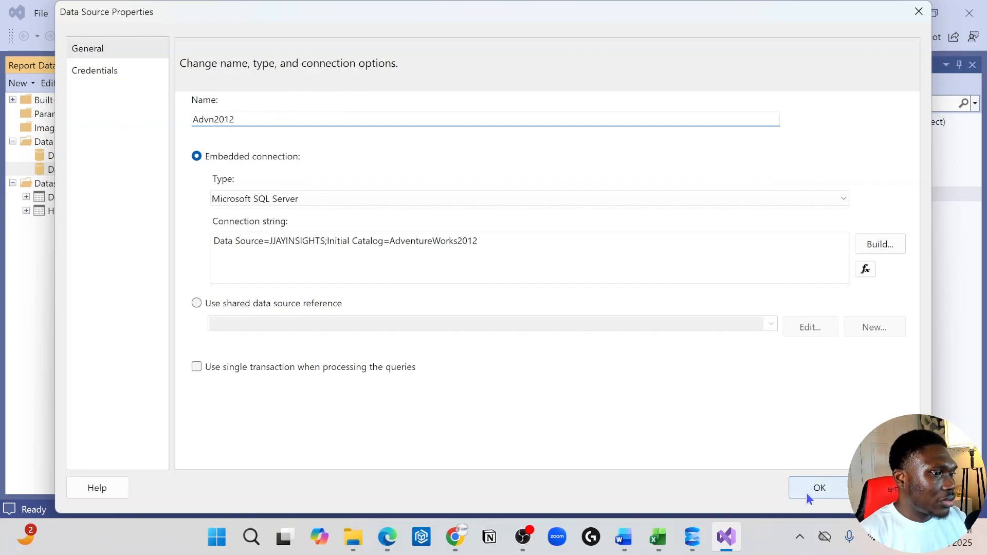
left_click(819, 488)
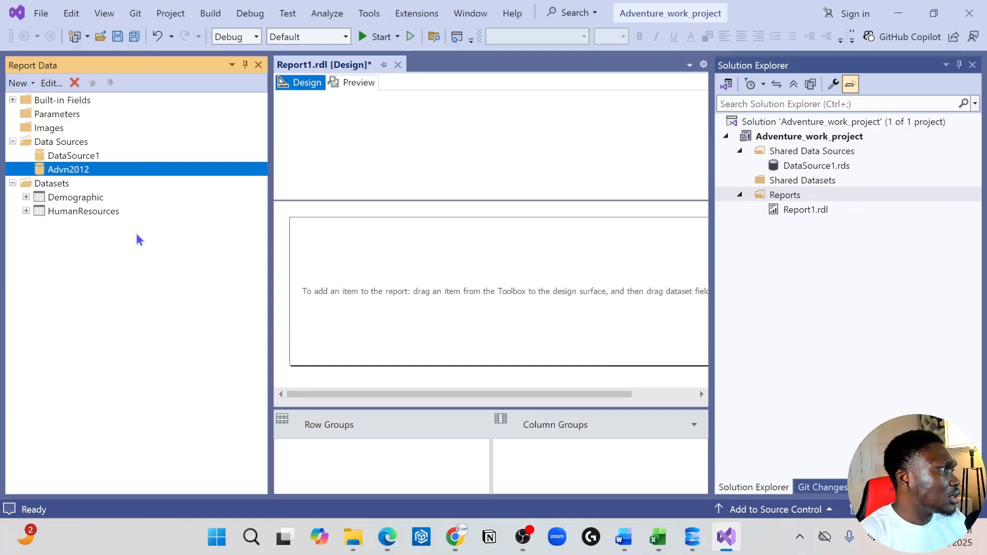
Select the Demographic dataset and narrow the Solution Explorer pane to enlarge the report design area.
left_click(63, 198)
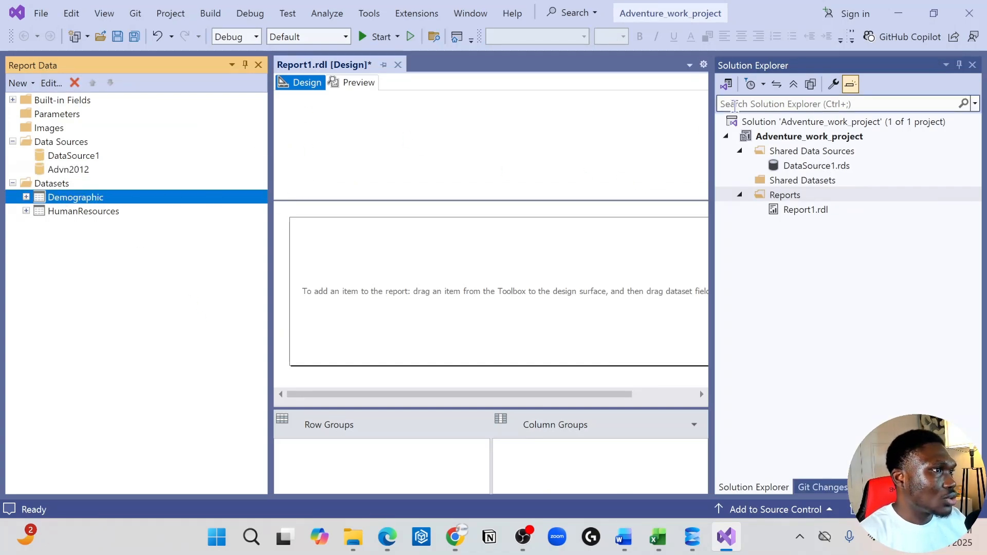
left_click_drag(714, 126, 790, 126)
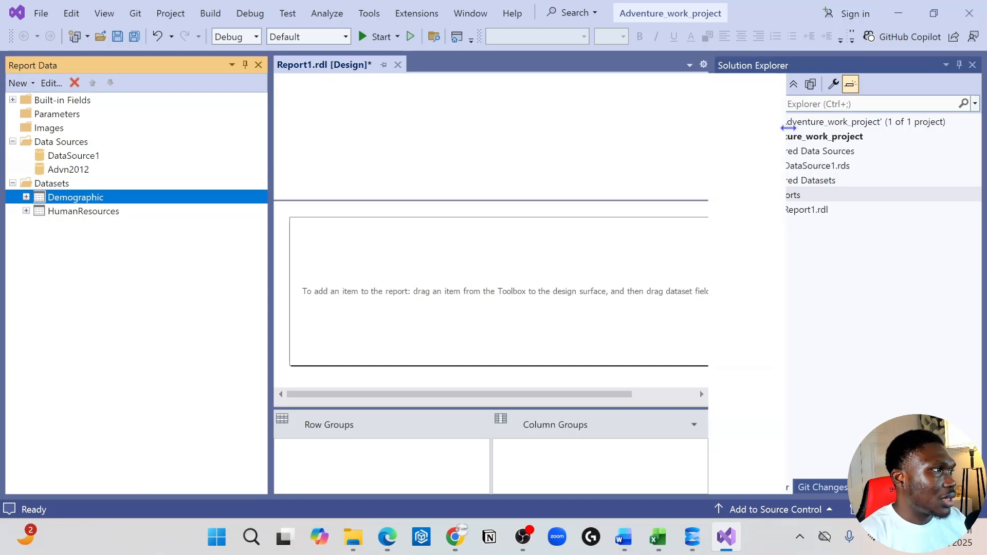
Preview the empty report, dismiss the feedback request and return to the design view.
left_click(309, 132)
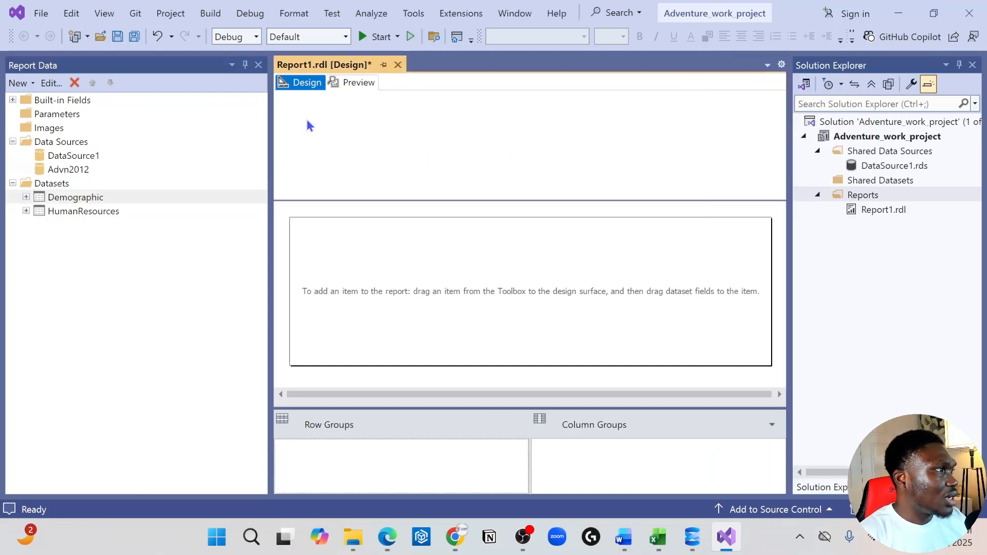
left_click(349, 82)
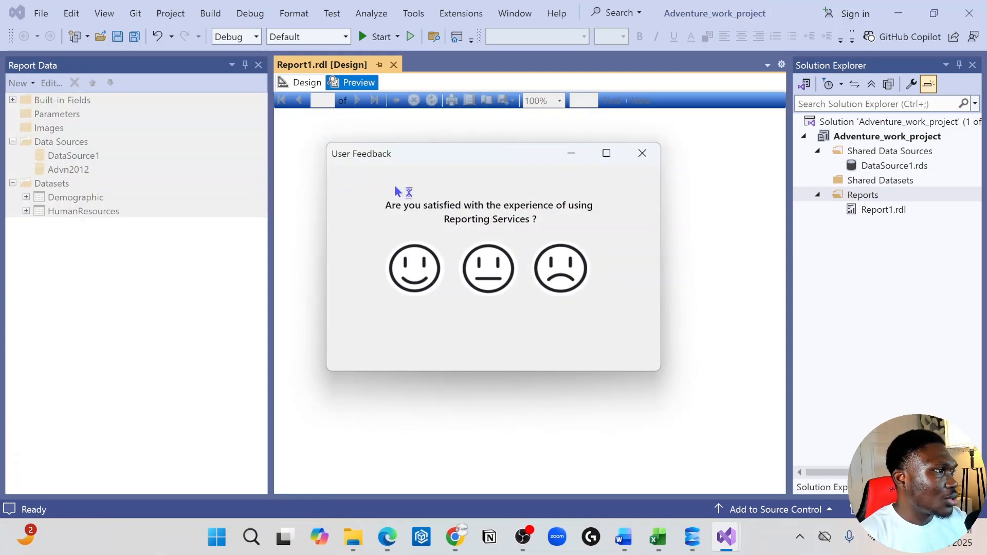
left_click(642, 153)
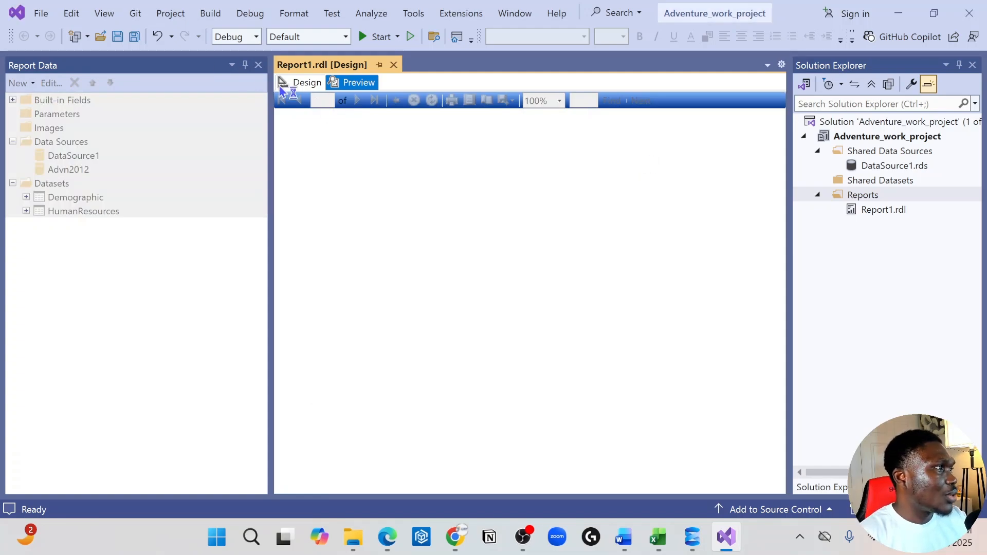
left_click(305, 83)
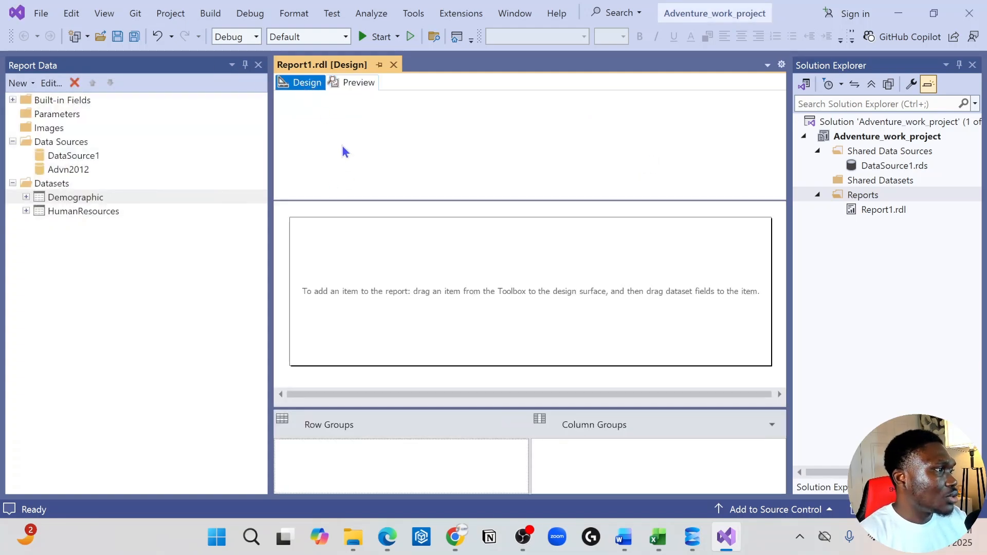
right_click(317, 119)
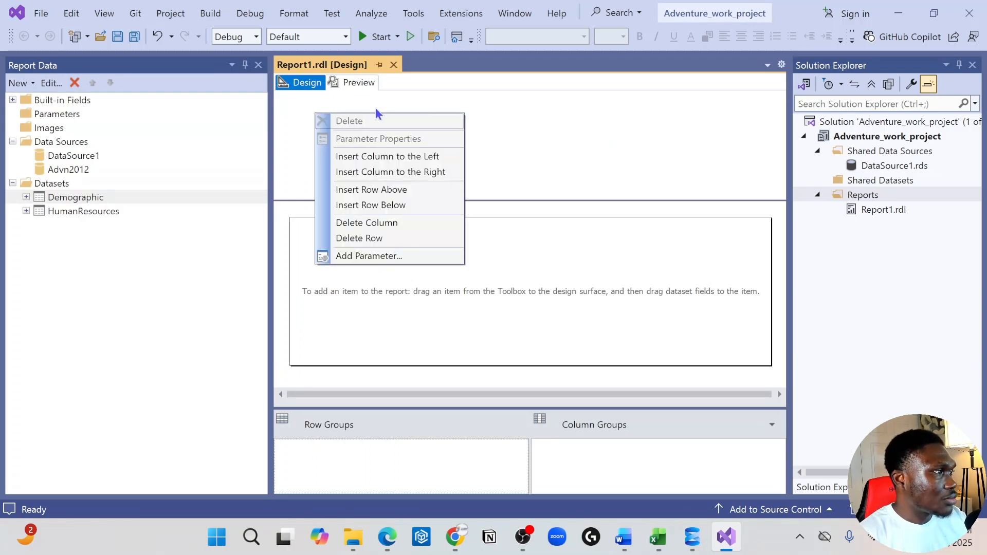
left_click(524, 149)
right_click(308, 264)
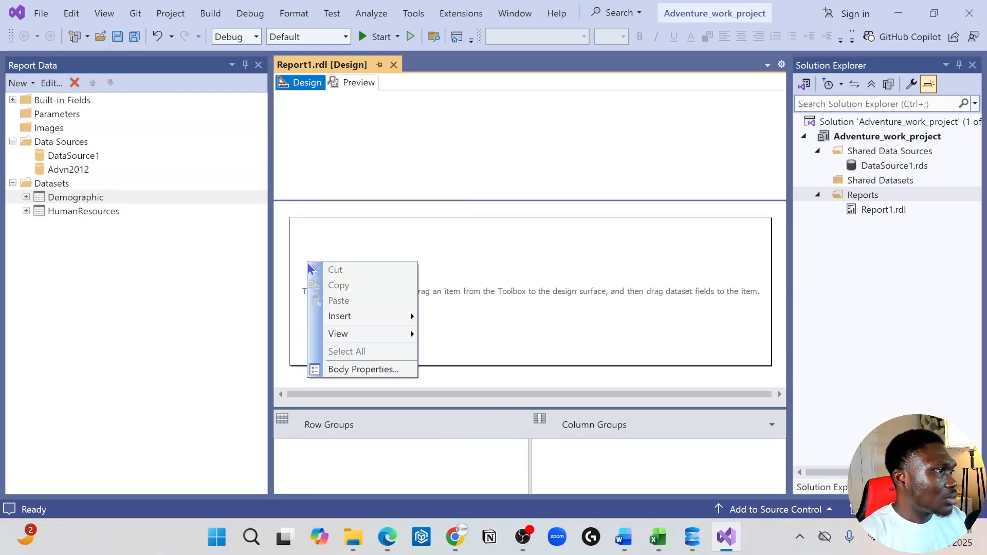
mouse_move(372, 318)
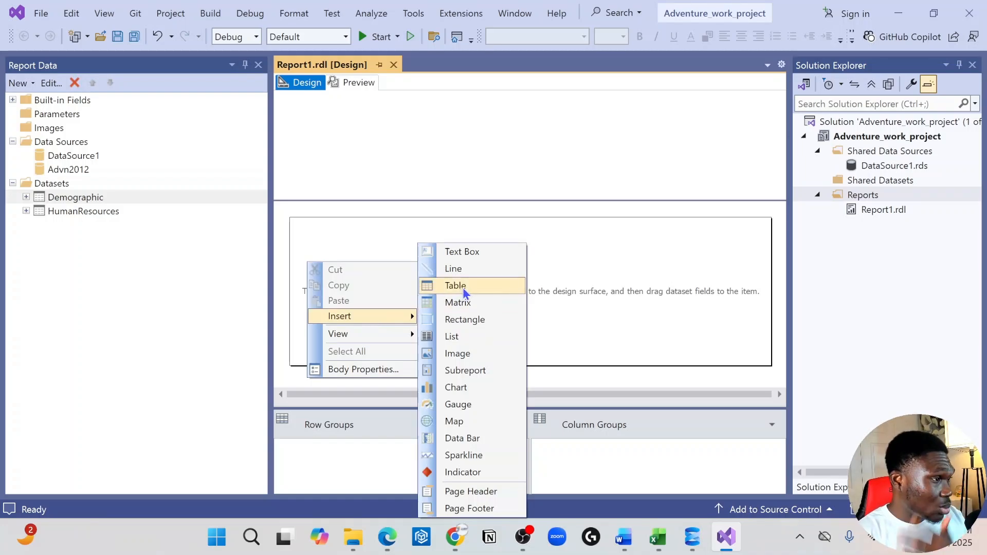
left_click(696, 289)
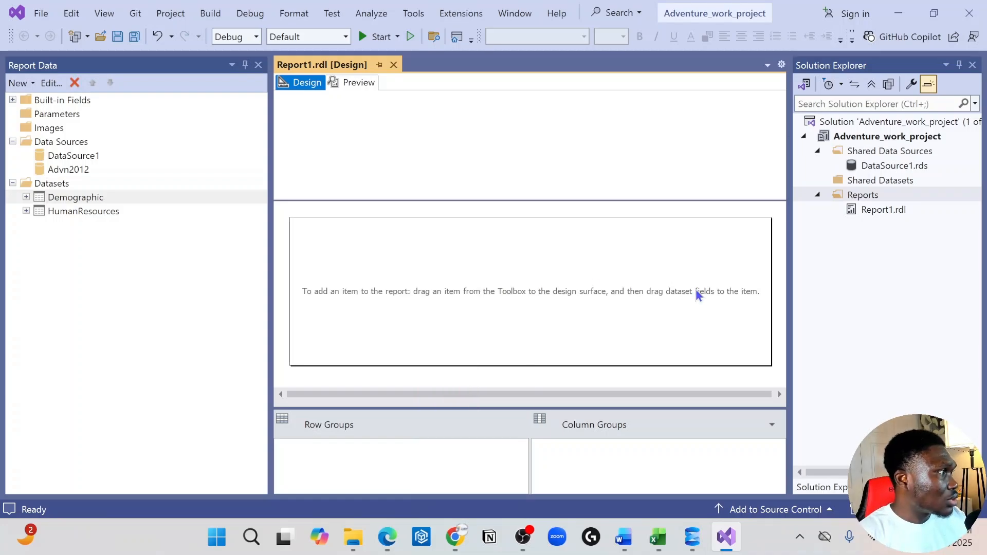
Expand the Demographic dataset to list its fields.
left_click(49, 198)
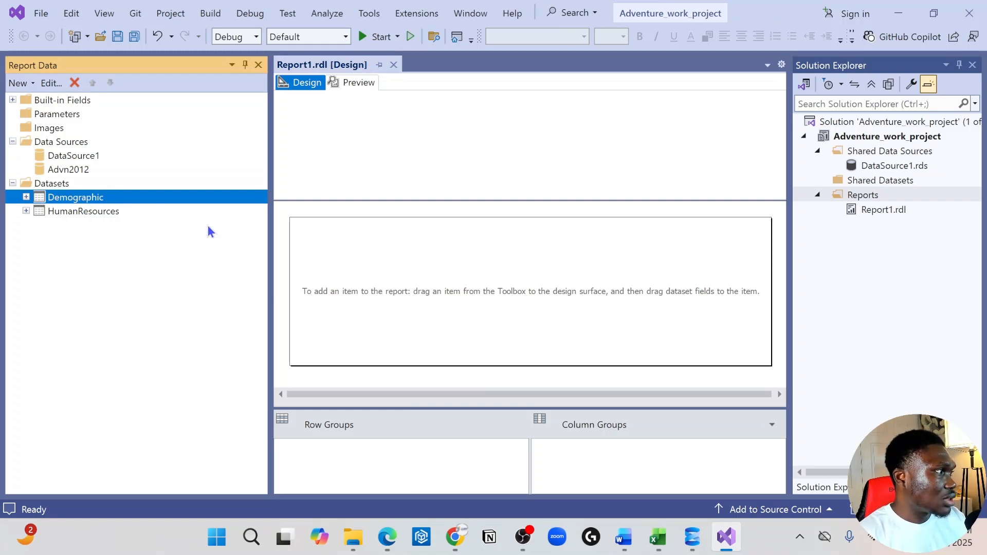
left_click(26, 197)
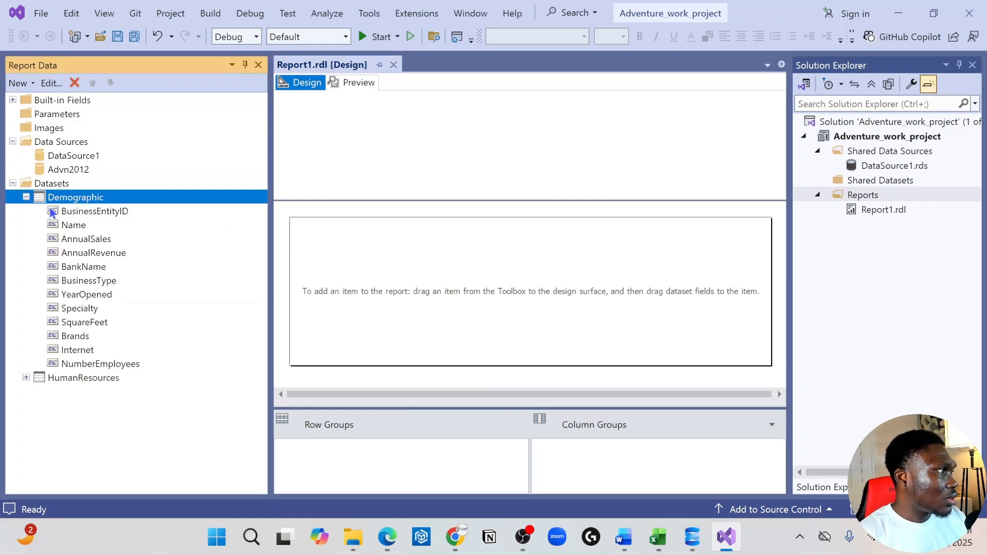
Try placing the BusinessEntityID field directly on the report body, and delete the resulting text box.
left_click_drag(57, 209, 373, 260)
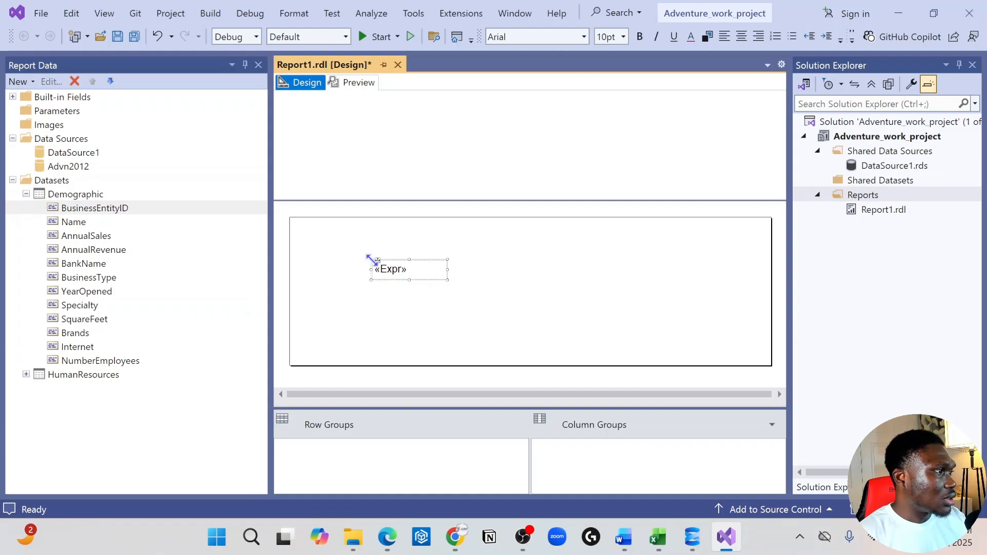
double_click(403, 264)
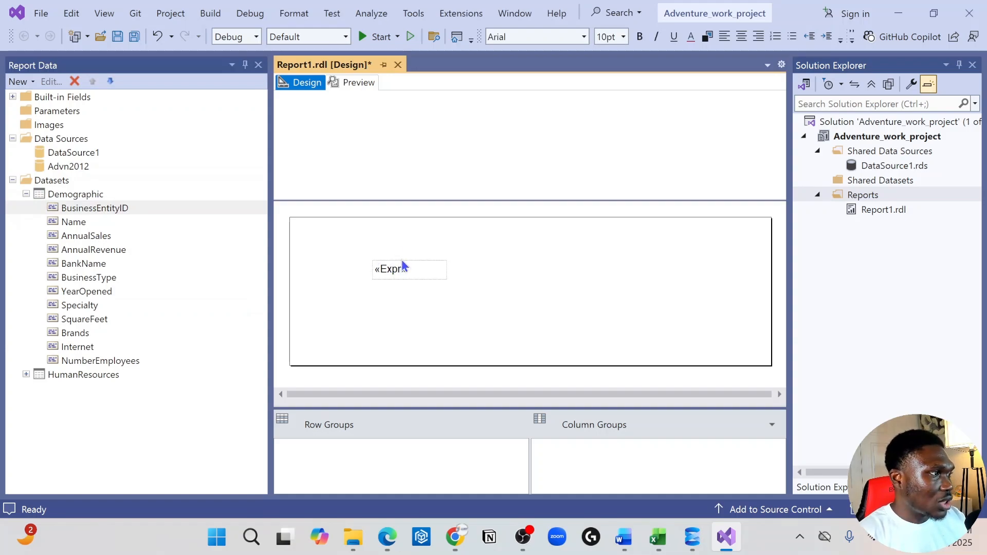
right_click(404, 265)
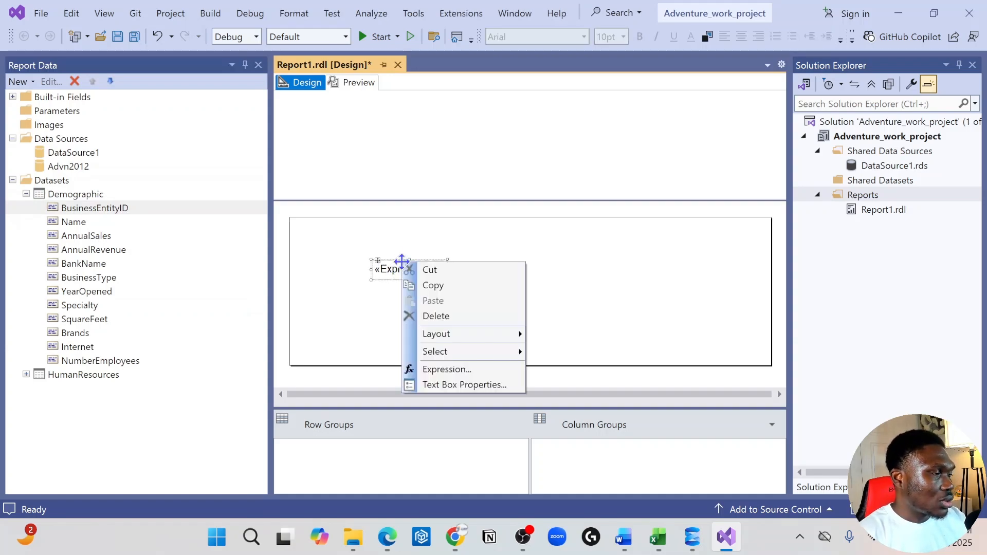
left_click(445, 316)
Insert a table on the report body and move it close to the body's left edge.
right_click(321, 242)
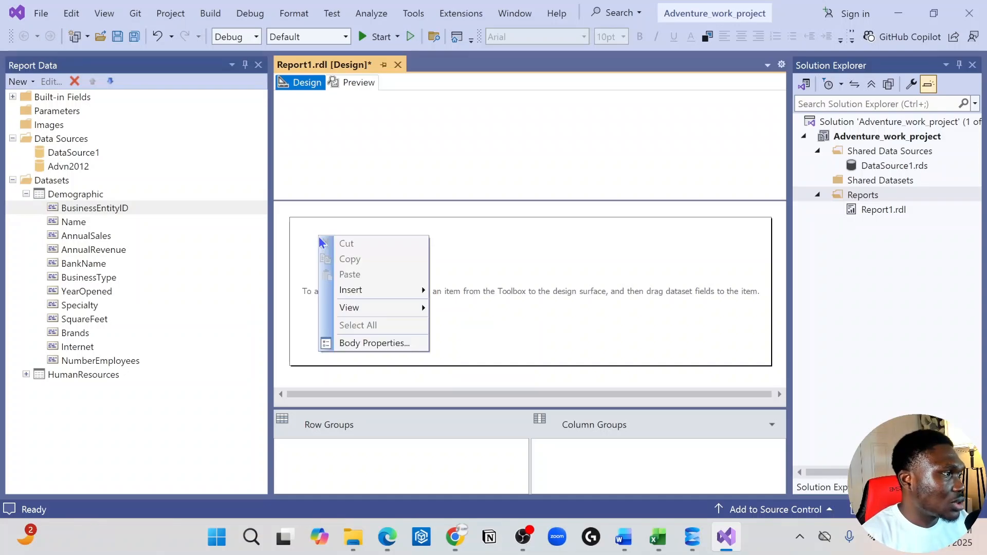
mouse_move(403, 295)
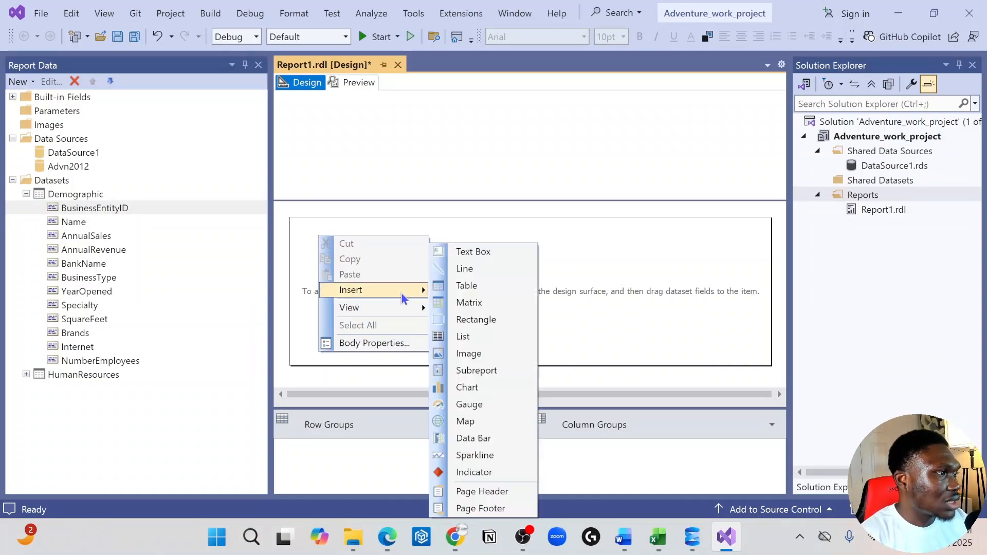
left_click(468, 286)
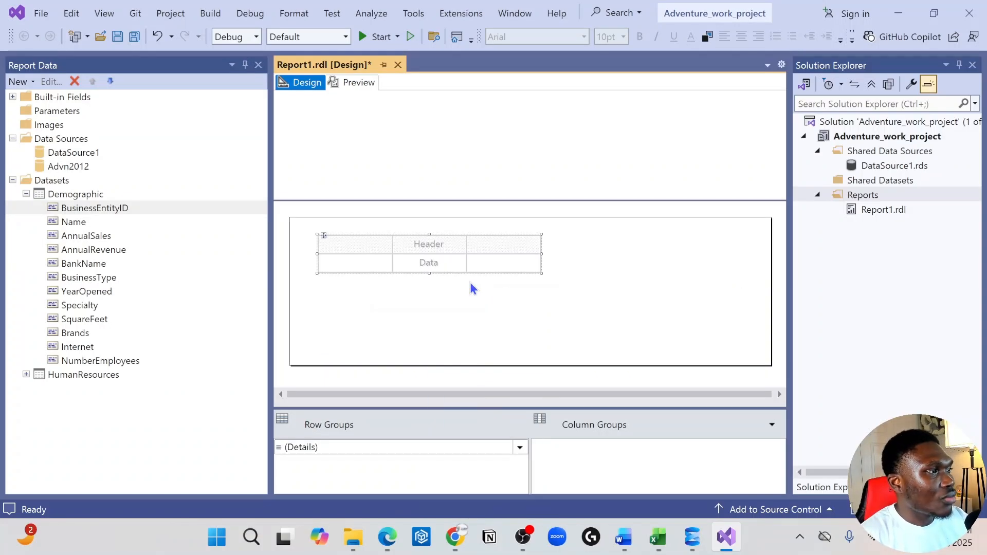
left_click(333, 240)
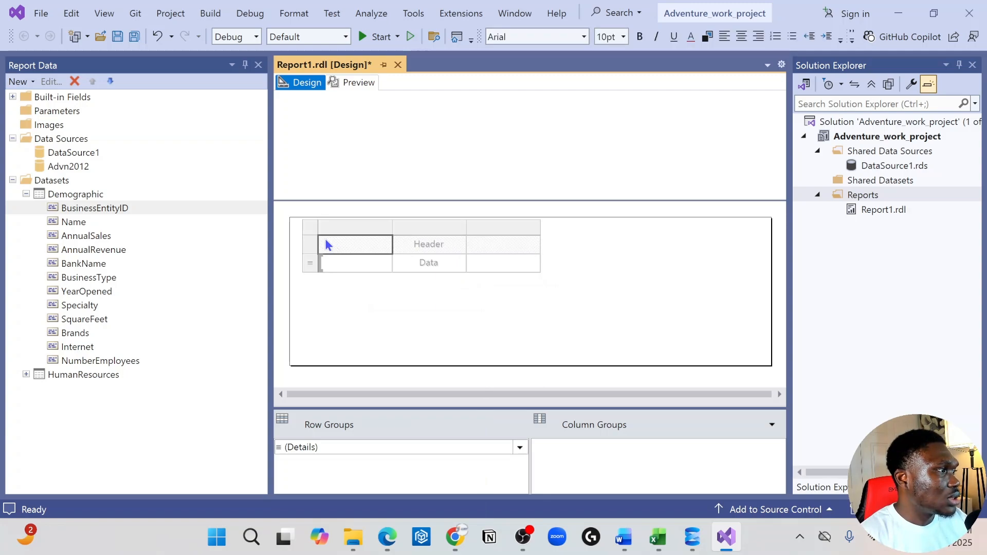
left_click_drag(324, 235, 311, 251)
Assign the BusinessEntityID field from DataSource1's Demographic dataset to the data cell of the table's first column.
left_click(61, 196)
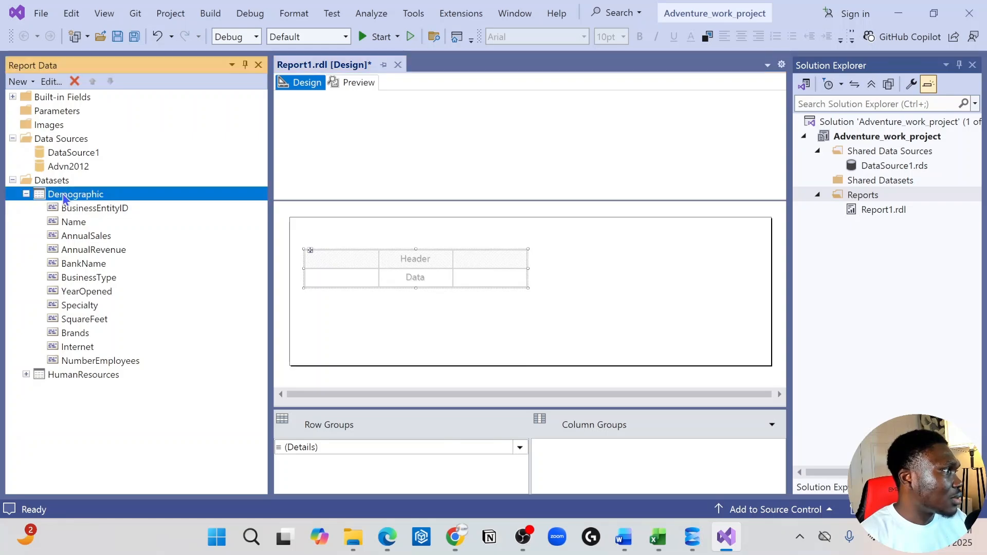
left_click(94, 211)
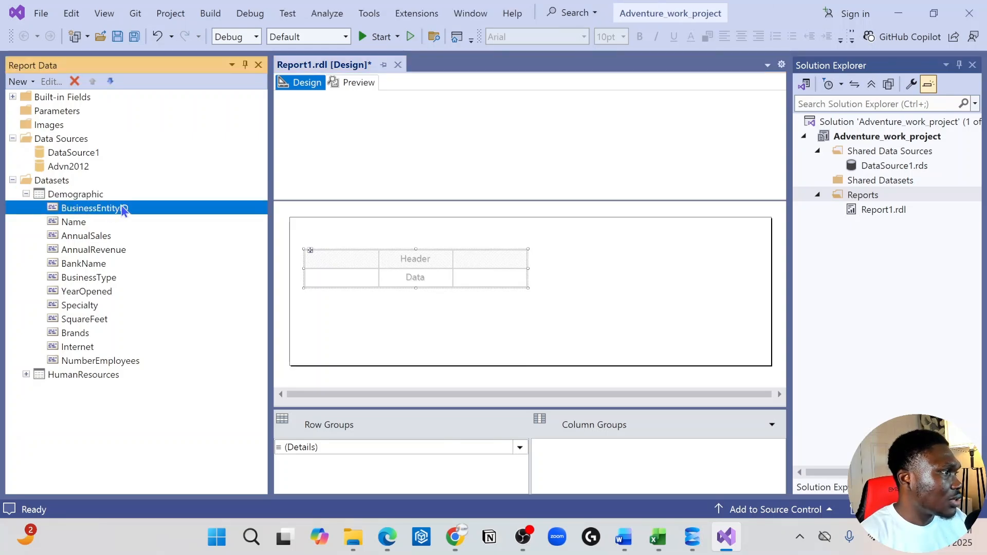
left_click(329, 273)
left_click(373, 276)
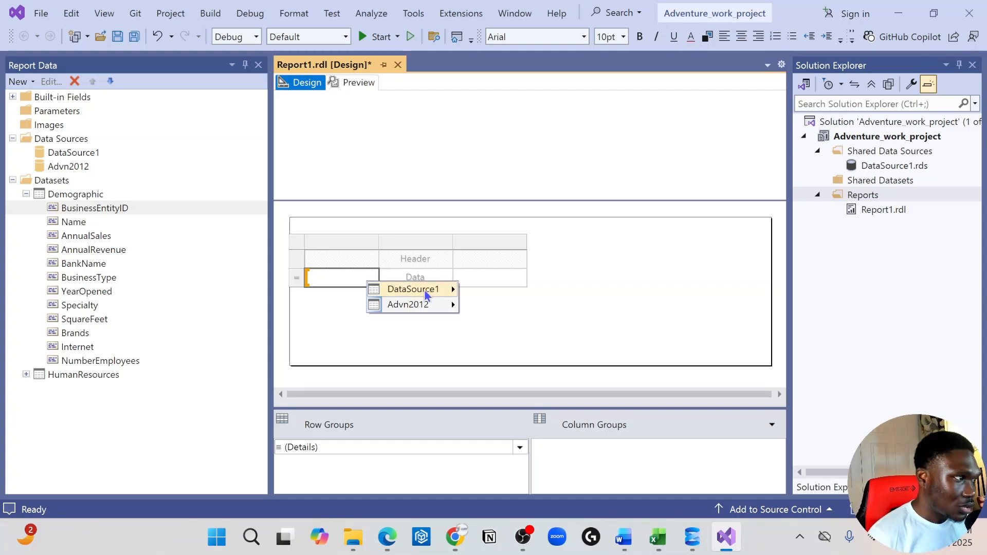
mouse_move(427, 292)
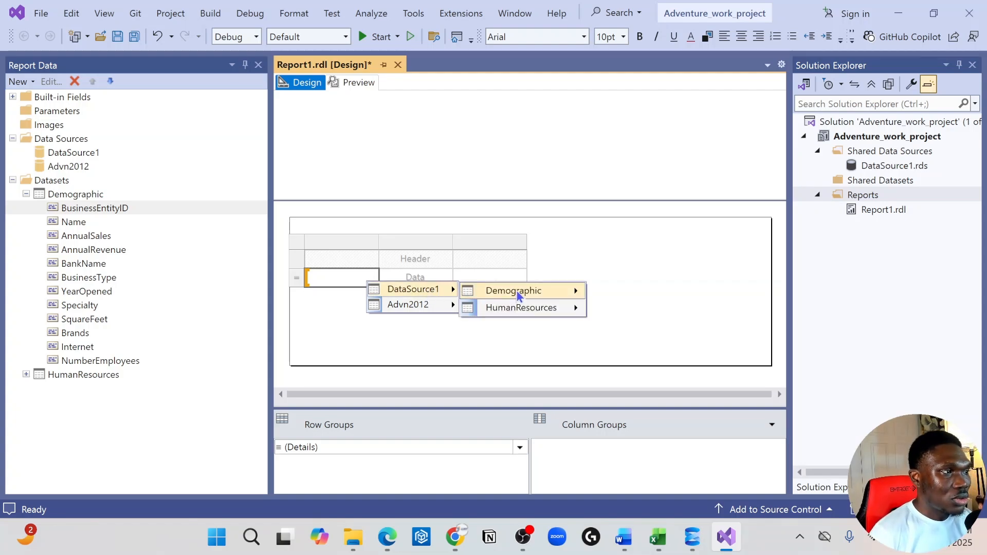
mouse_move(514, 291)
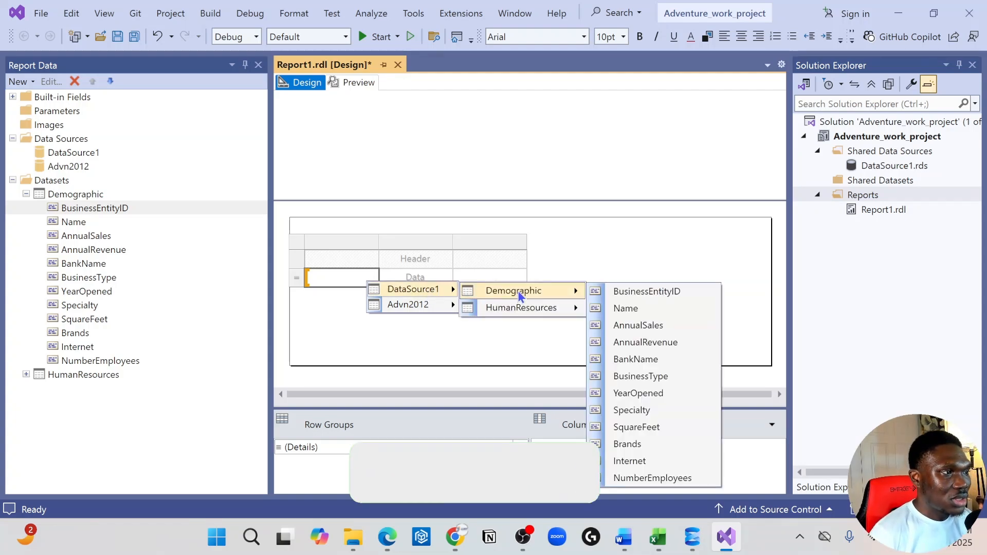
left_click(639, 295)
Add the Name field to the table's second column and the AnnualSales field to its third column.
left_click_drag(205, 222, 435, 284)
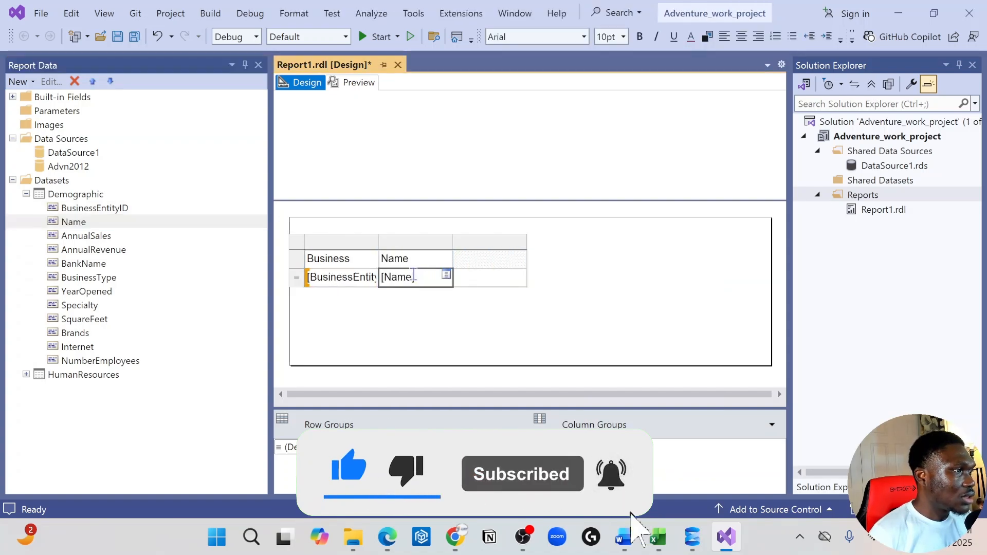
left_click(88, 237)
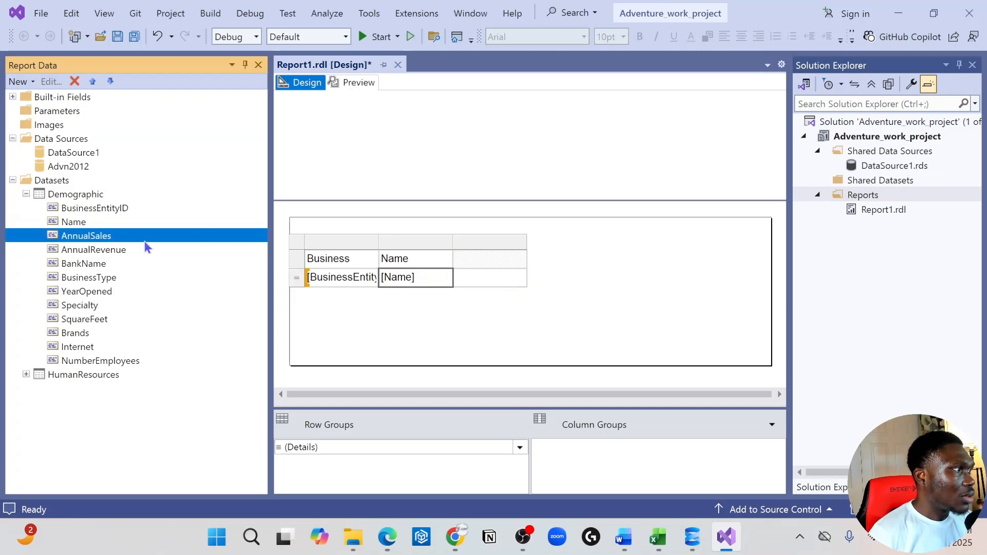
left_click_drag(108, 237, 493, 273)
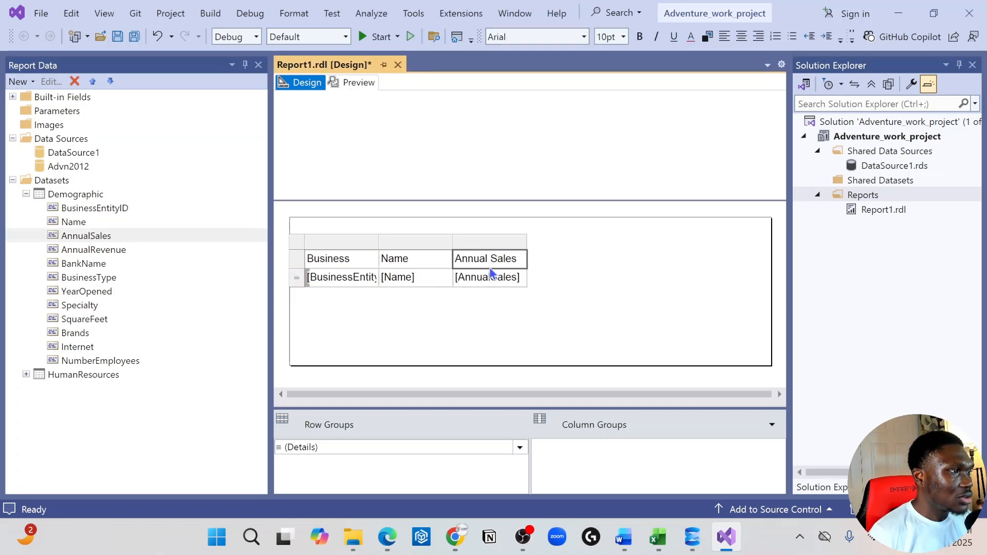
Insert three more columns to the right of the Annual Sales column in the table.
left_click(515, 240)
right_click(516, 242)
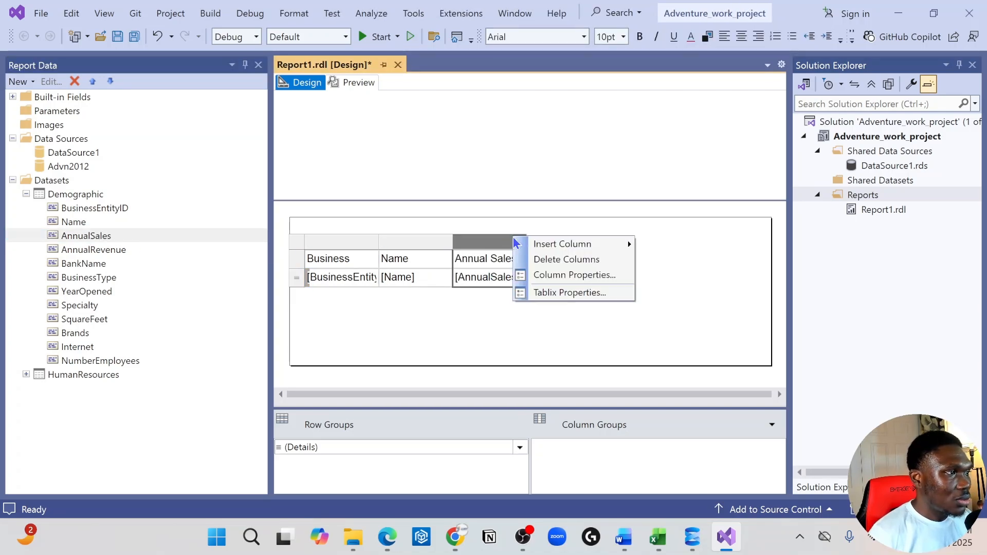
left_click(505, 239)
right_click(506, 239)
mouse_move(594, 252)
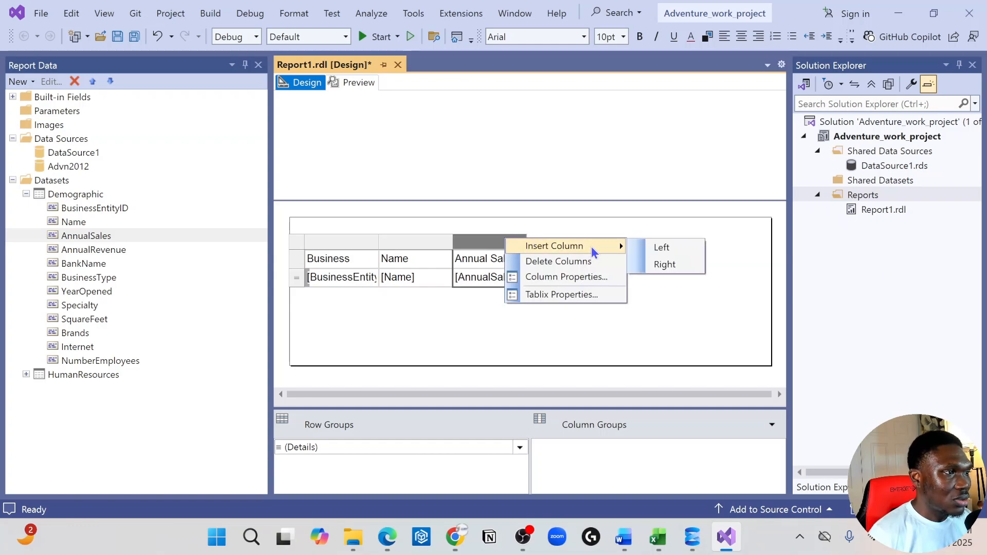
left_click(665, 265)
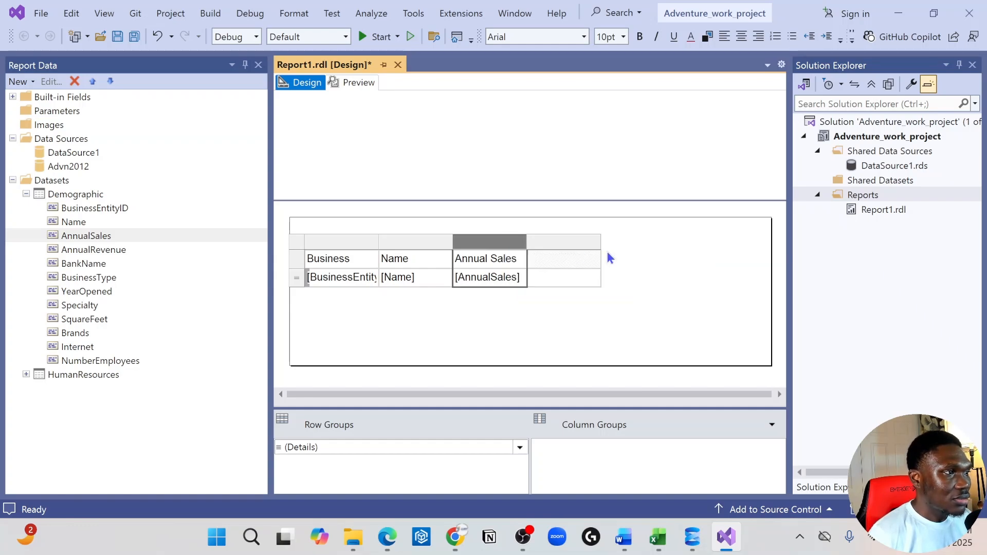
left_click(563, 244)
right_click(563, 243)
mouse_move(680, 249)
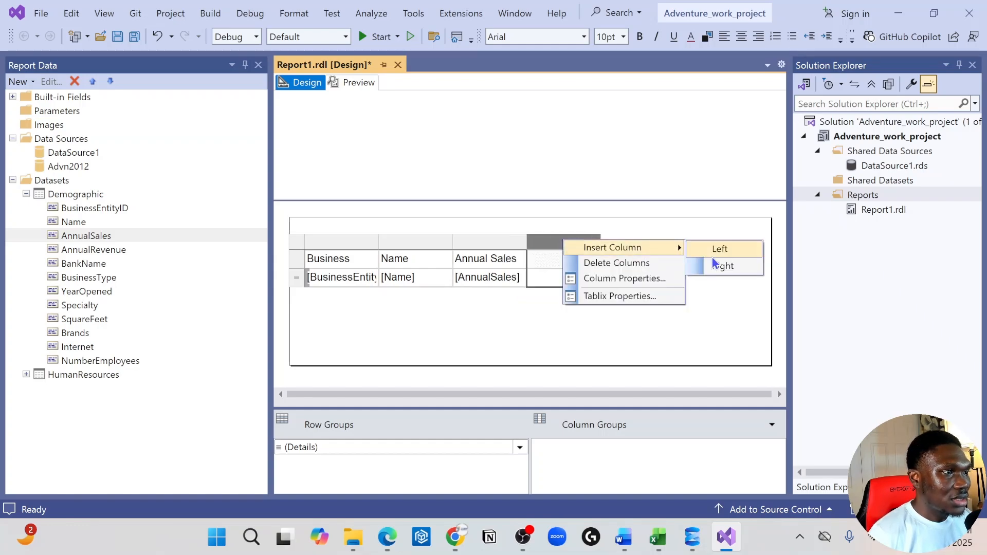
left_click(713, 263)
left_click(607, 243)
right_click(610, 242)
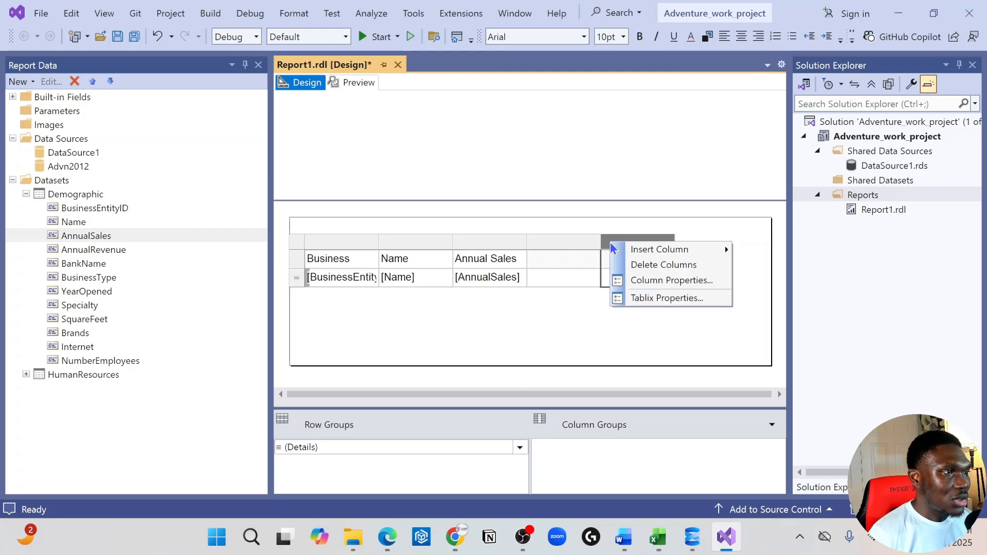
mouse_move(718, 249)
left_click(766, 267)
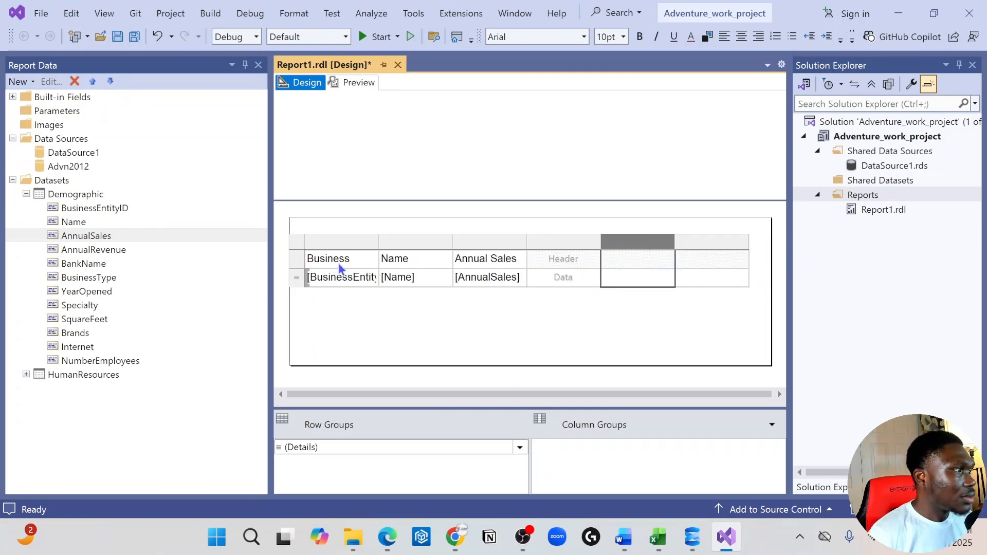
Assign the AnnualRevenue field to the data cell of the table's fourth column.
left_click(112, 250)
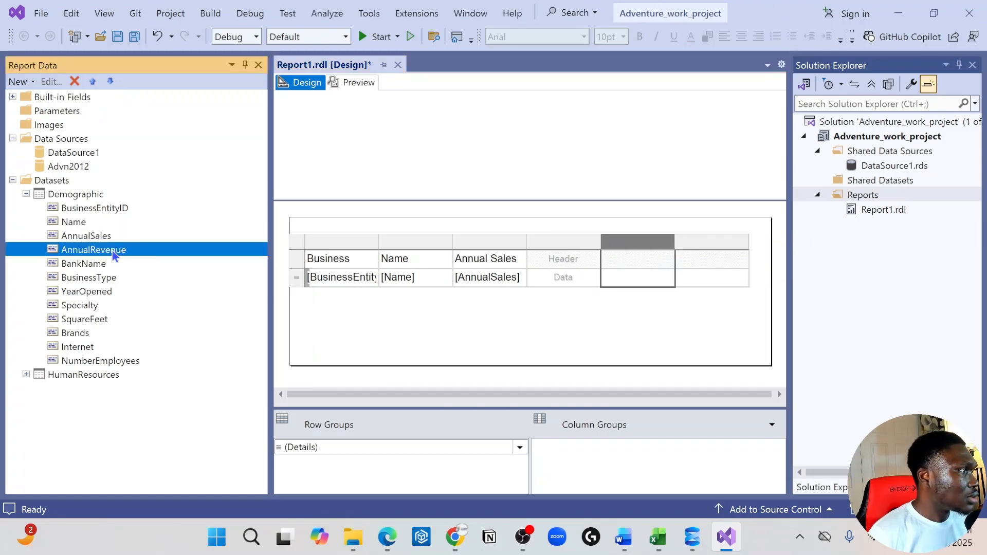
left_click(592, 277)
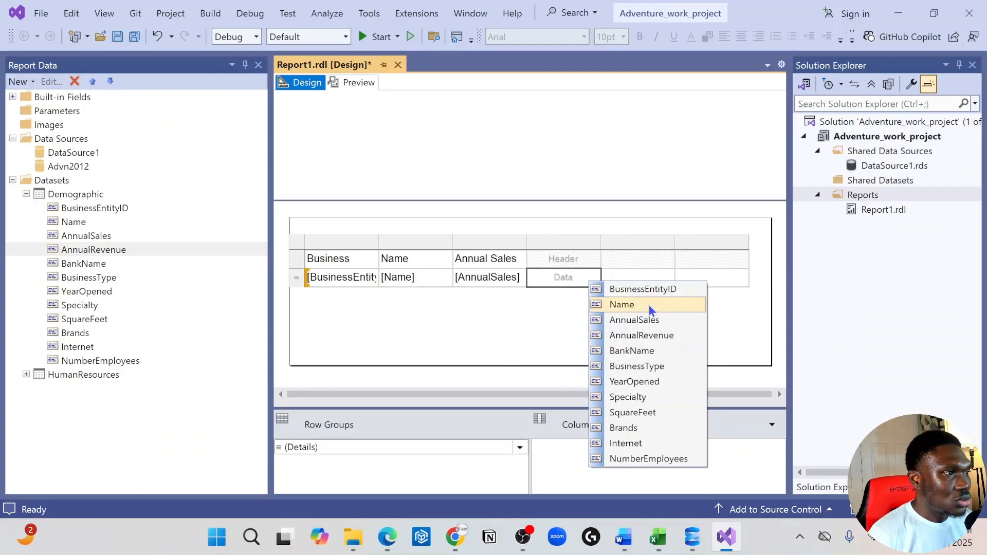
left_click(648, 335)
Assign the NumberEmployees field to the data cell of the table's fifth column and the Internet field to the sixth.
left_click(651, 261)
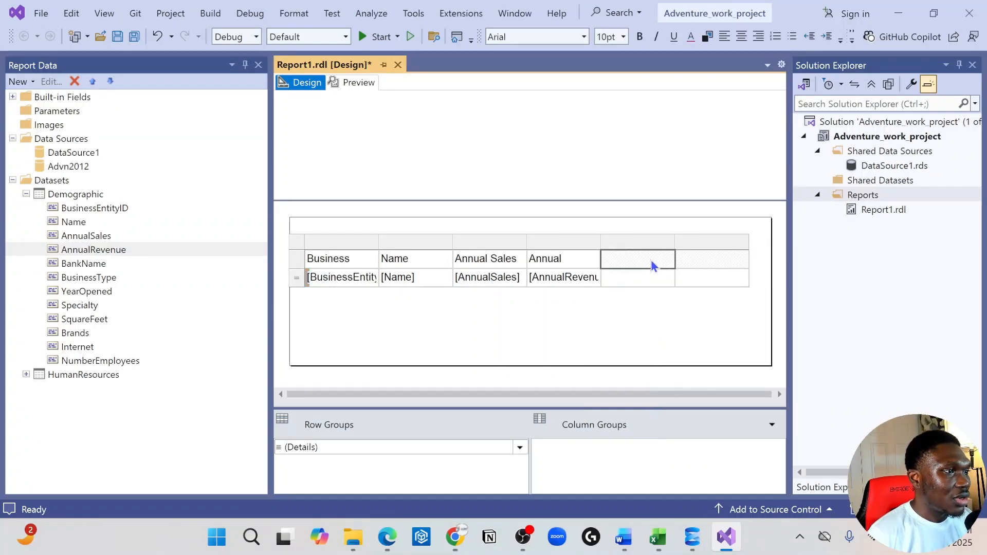
left_click(667, 277)
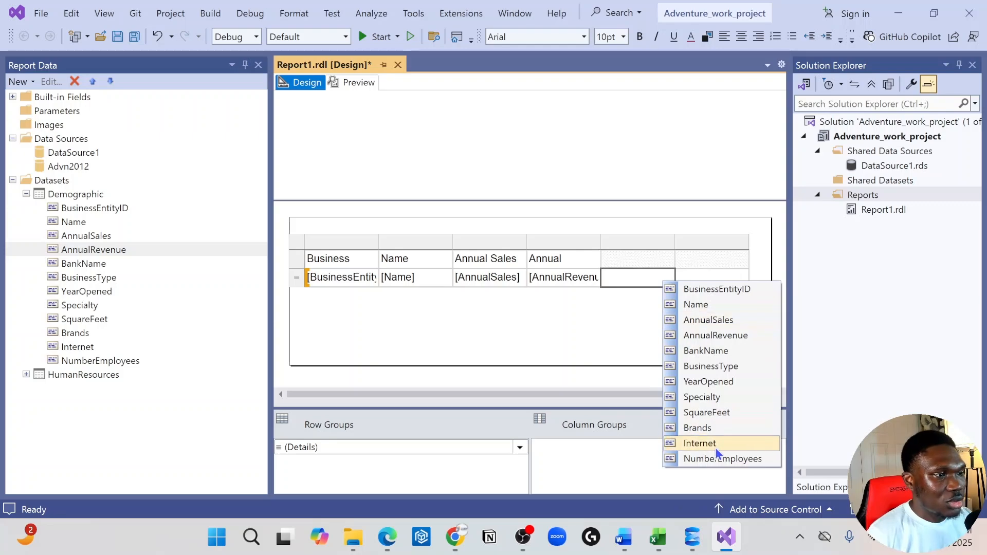
left_click(724, 459)
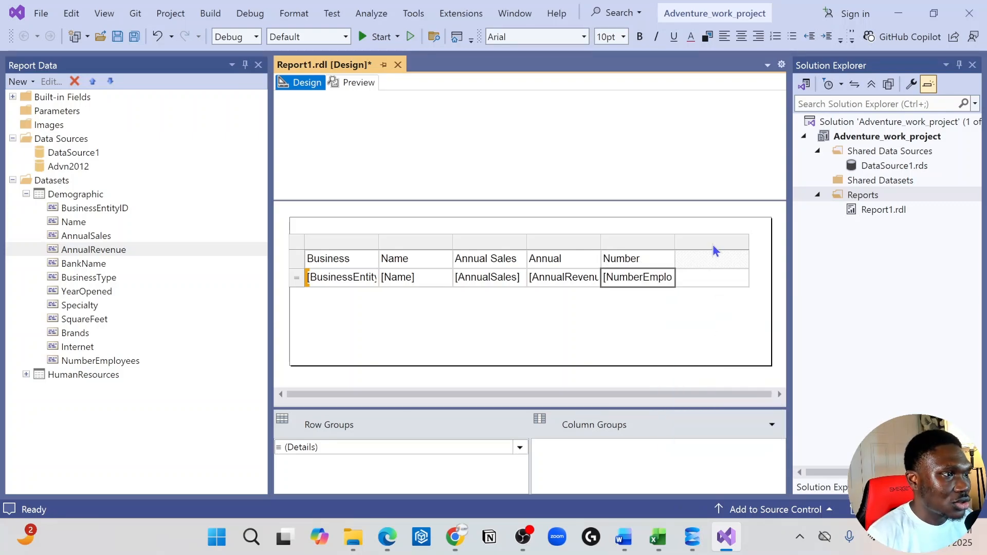
left_click(738, 282)
left_click(743, 275)
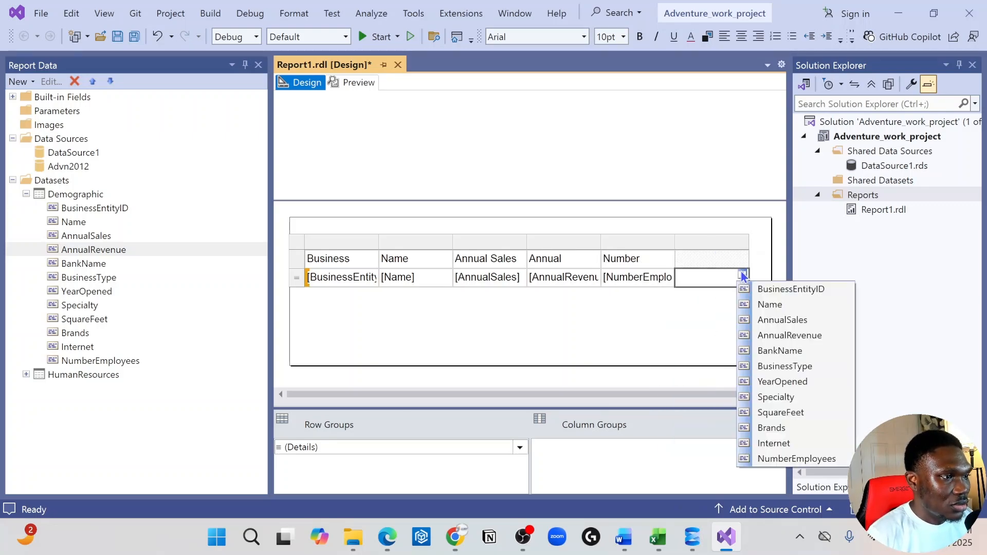
left_click(769, 443)
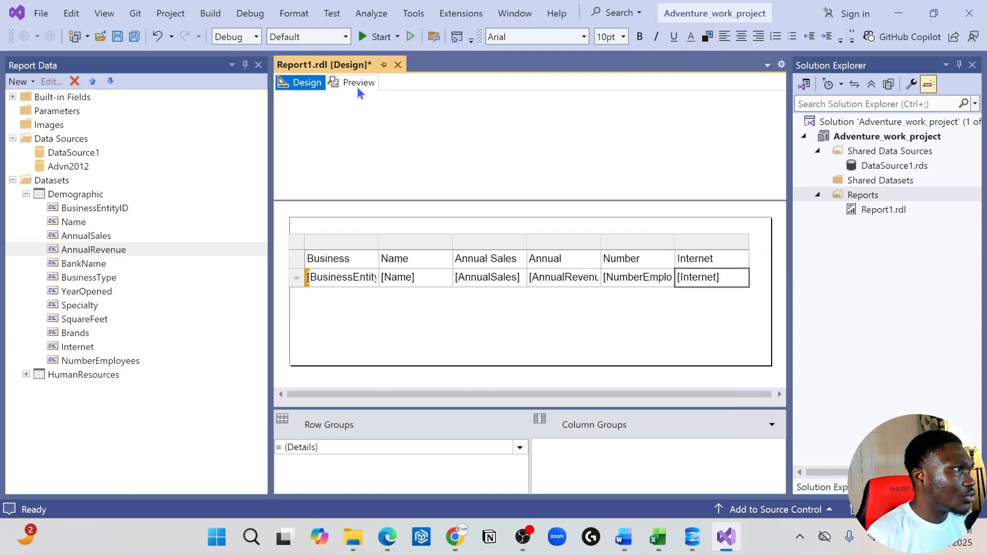
Preview the report to check the six table columns, and return to the design view.
left_click(340, 84)
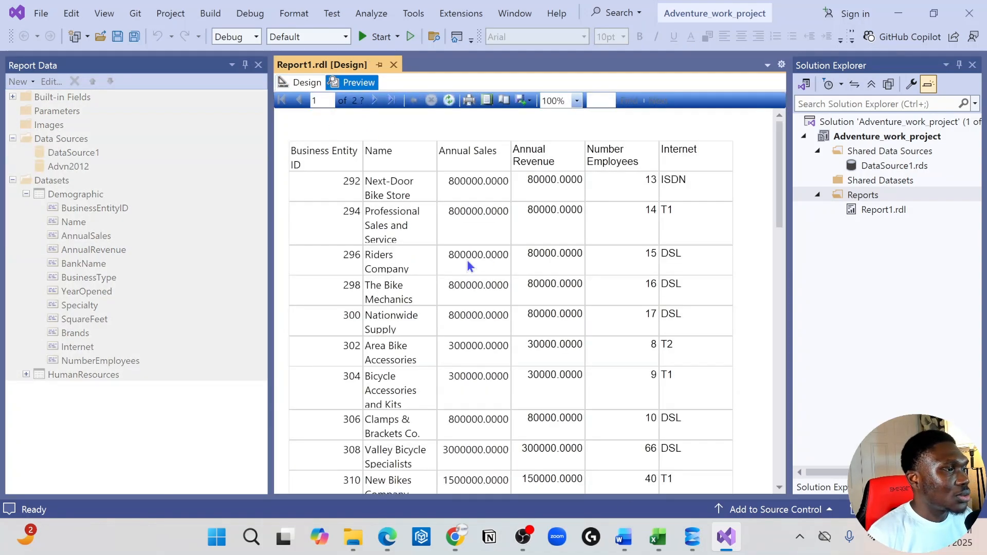
scroll(587, 311, "down", 3)
scroll(587, 312, "up", 3)
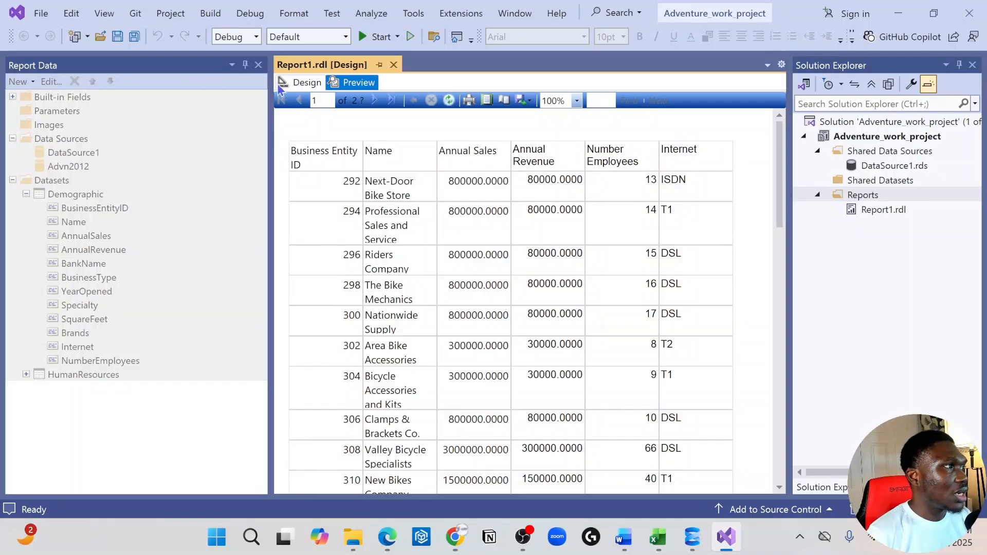
left_click(305, 81)
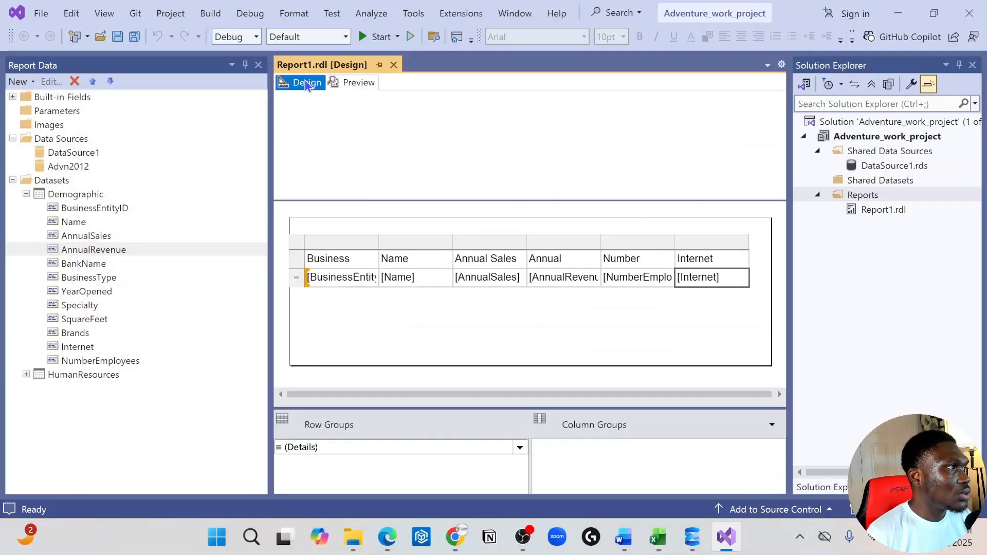
Move the table slightly down in the report body and insert a text box above its first column.
left_click(302, 248)
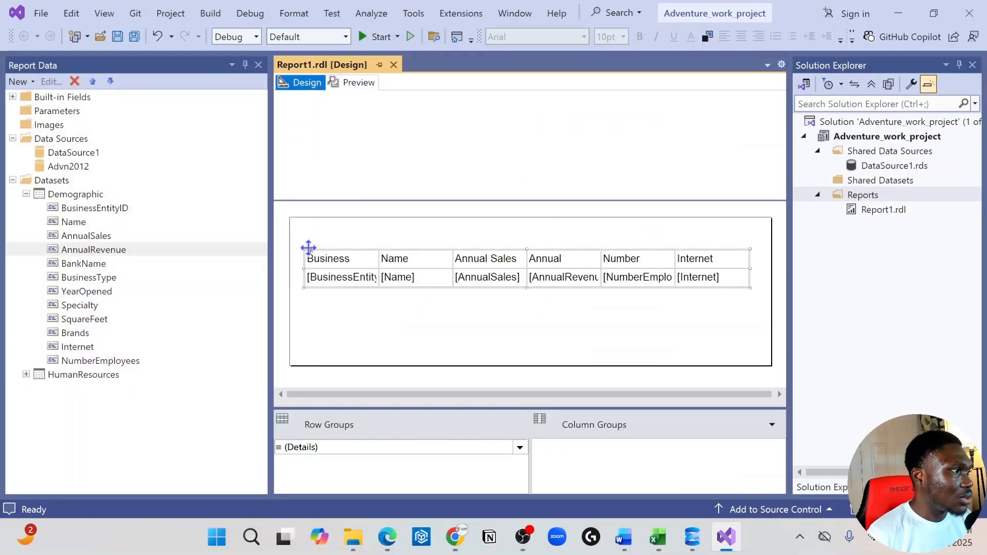
left_click_drag(308, 248, 308, 264)
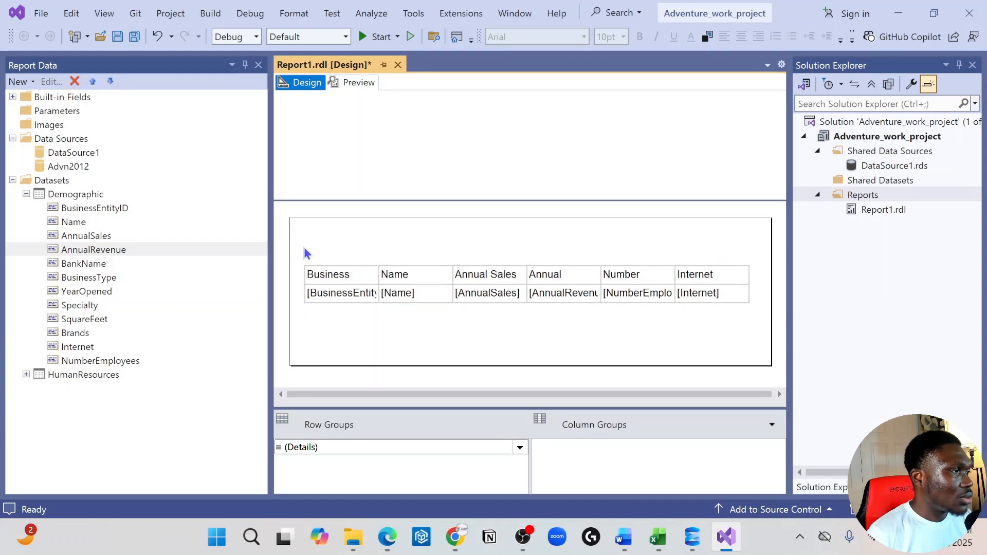
right_click(304, 231)
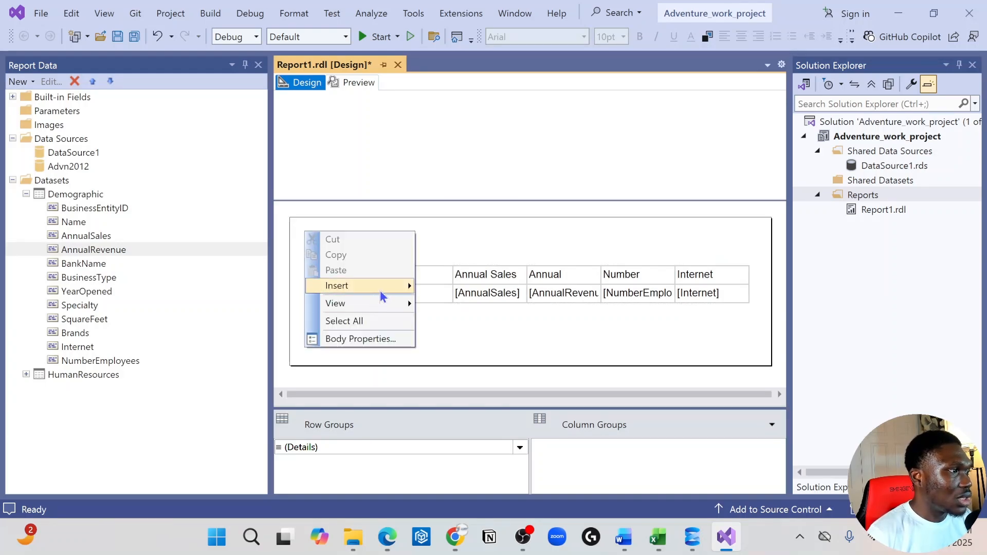
mouse_move(381, 291)
left_click(452, 254)
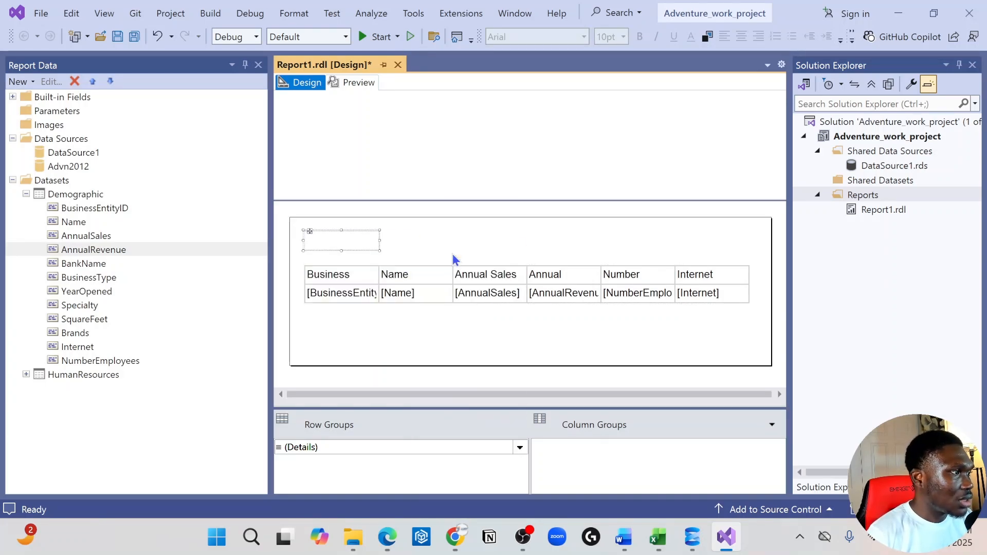
Enter the title "Demographic Table" in the text box above the table.
left_click(334, 241)
type("De,")
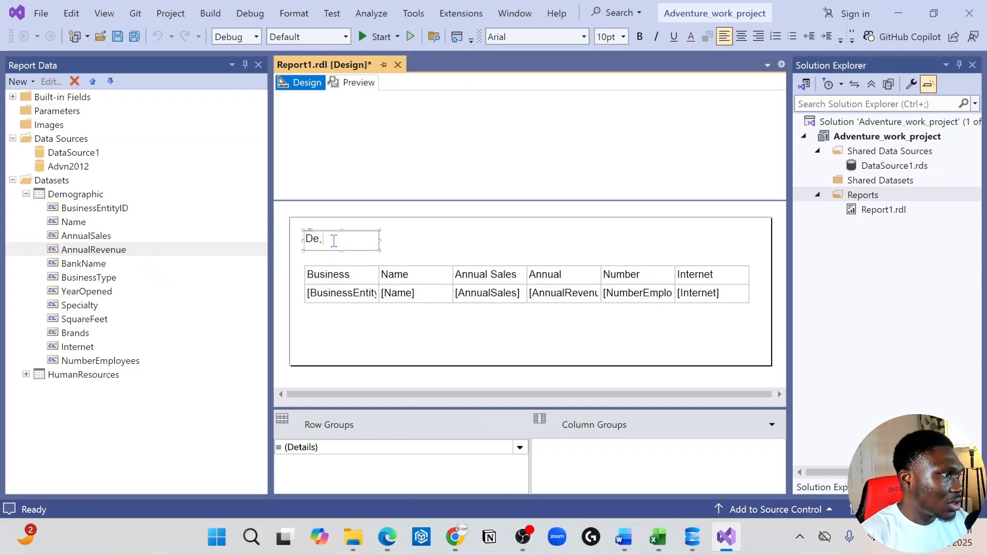
type("ograph")
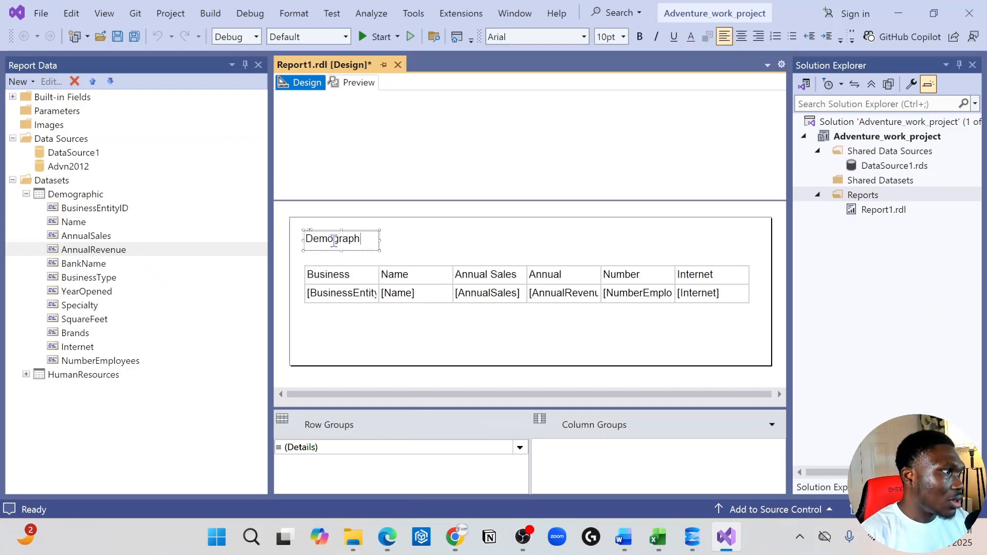
type("H")
key("BackSpace")
type("i")
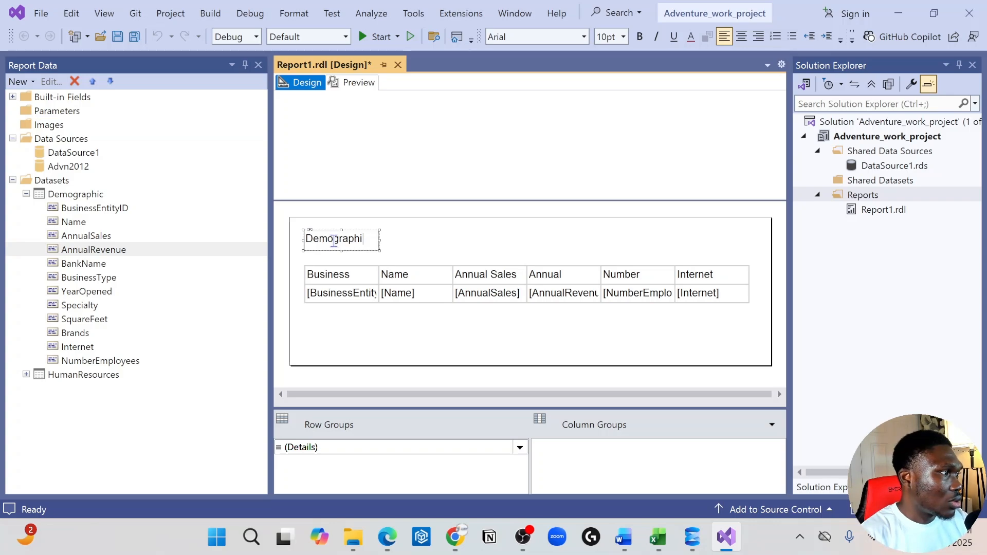
type("c Table")
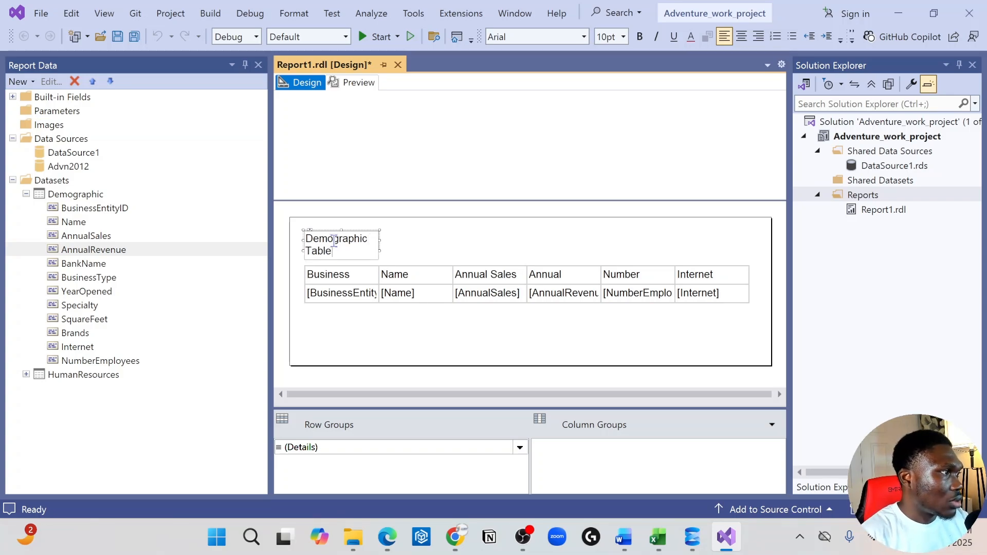
left_click(412, 245)
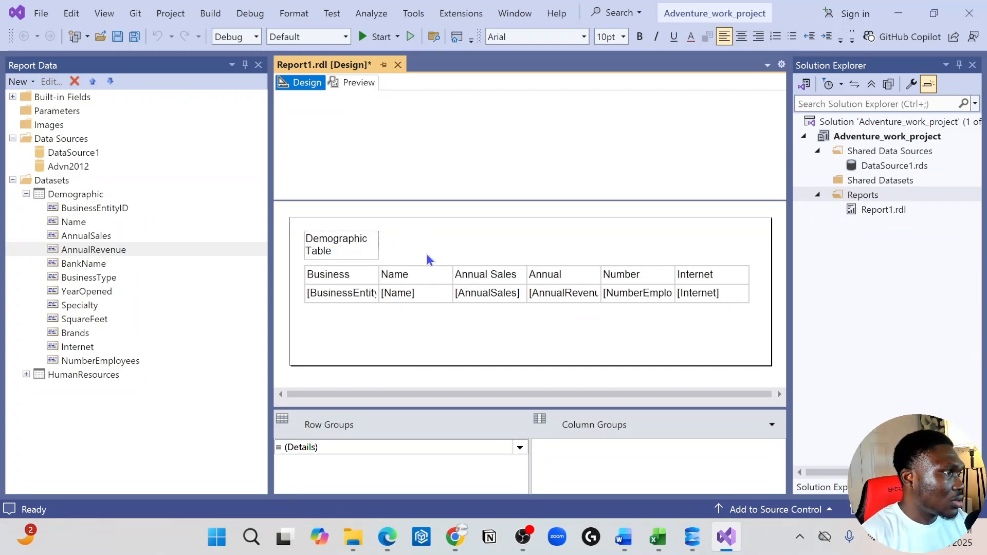
Widen the title text box so "Demographic Table" fits on one line, and make the title bold.
left_click(379, 249)
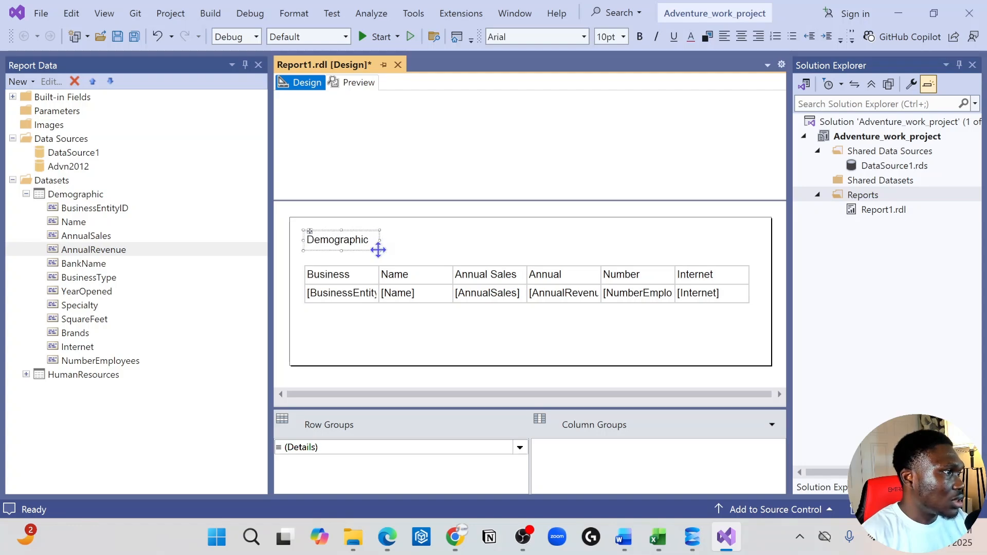
left_click_drag(379, 250, 428, 250)
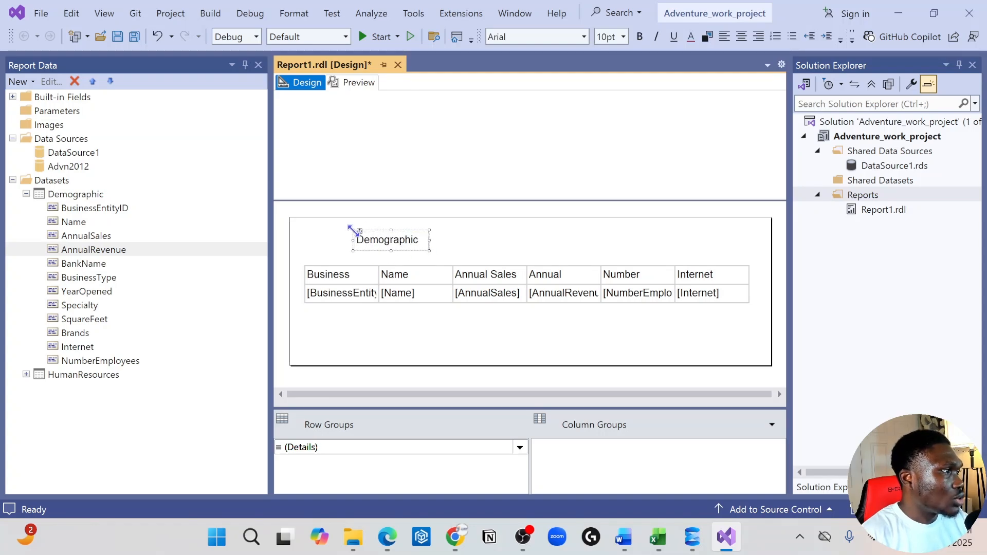
left_click_drag(354, 231, 306, 229)
double_click(404, 244)
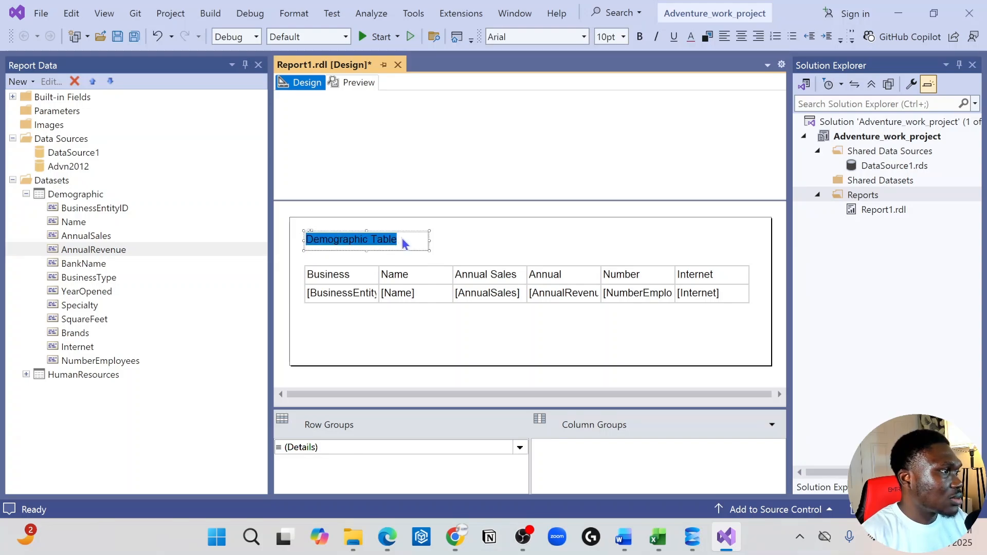
key("ctrl+b")
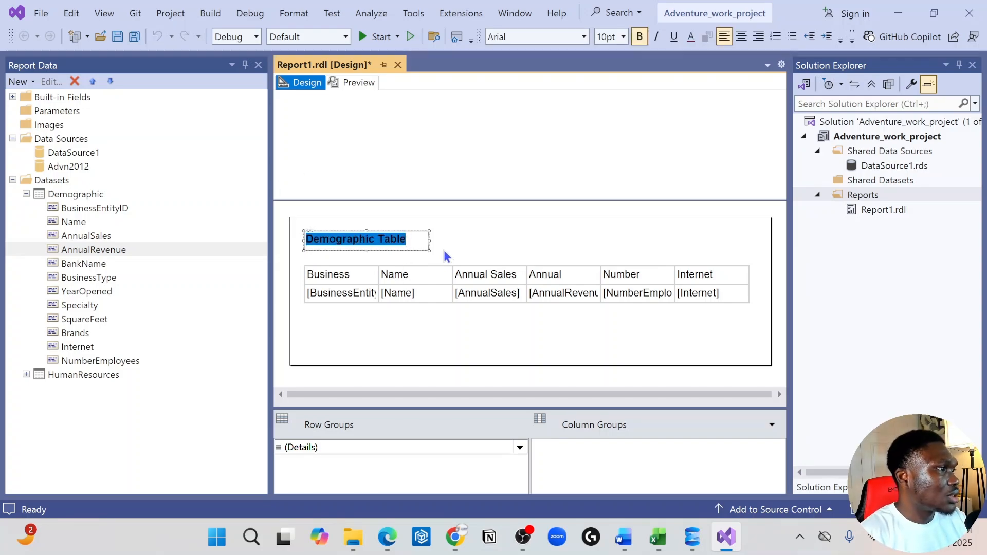
left_click(419, 247)
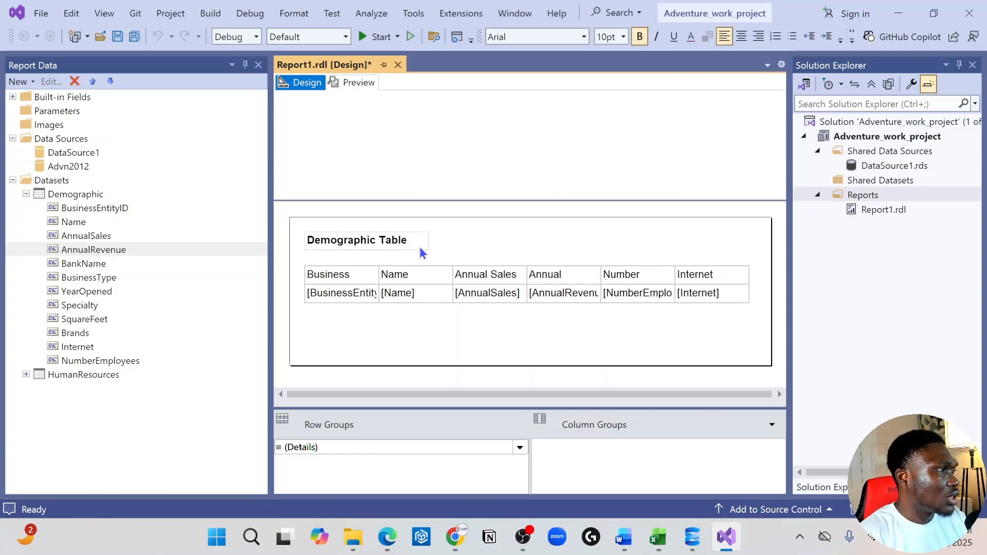
Preview the report, look through its first two pages, and return to the design view.
left_click(349, 82)
scroll(338, 137, "down", 6)
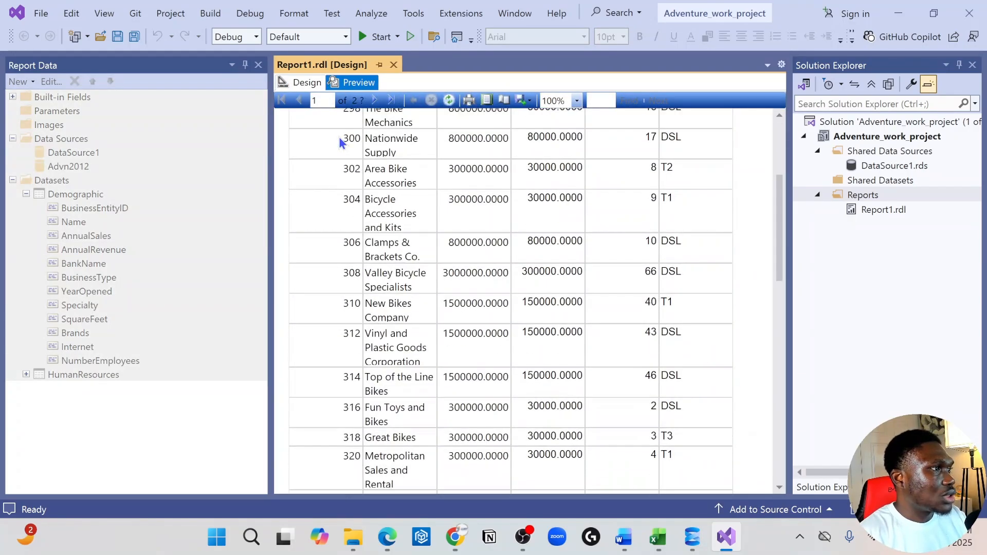
scroll(338, 137, "up", 6)
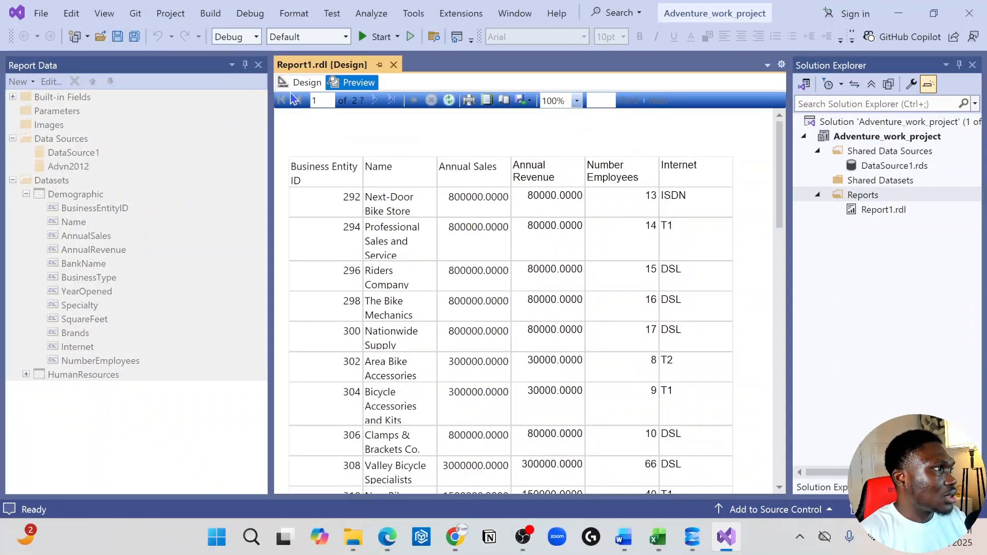
left_click(375, 101)
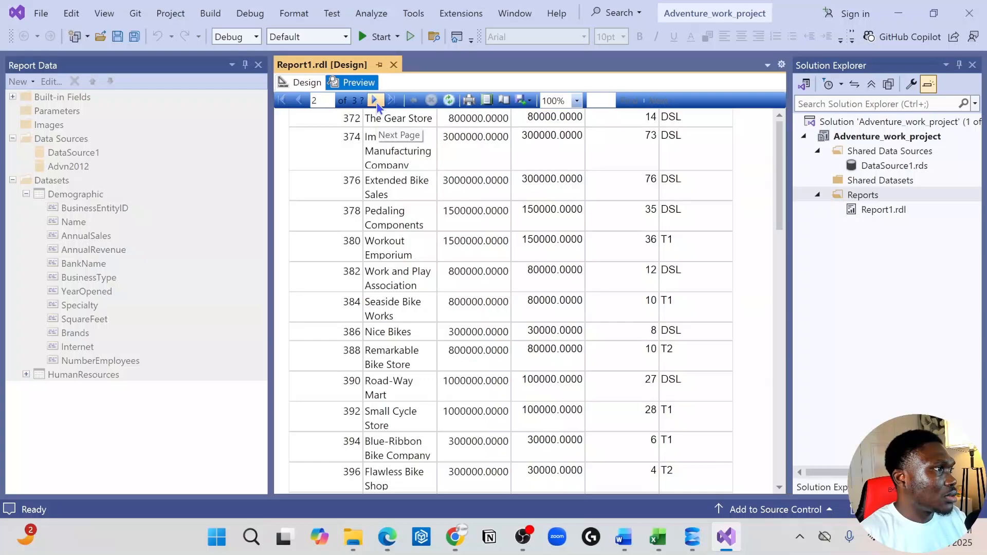
left_click(299, 101)
left_click(310, 82)
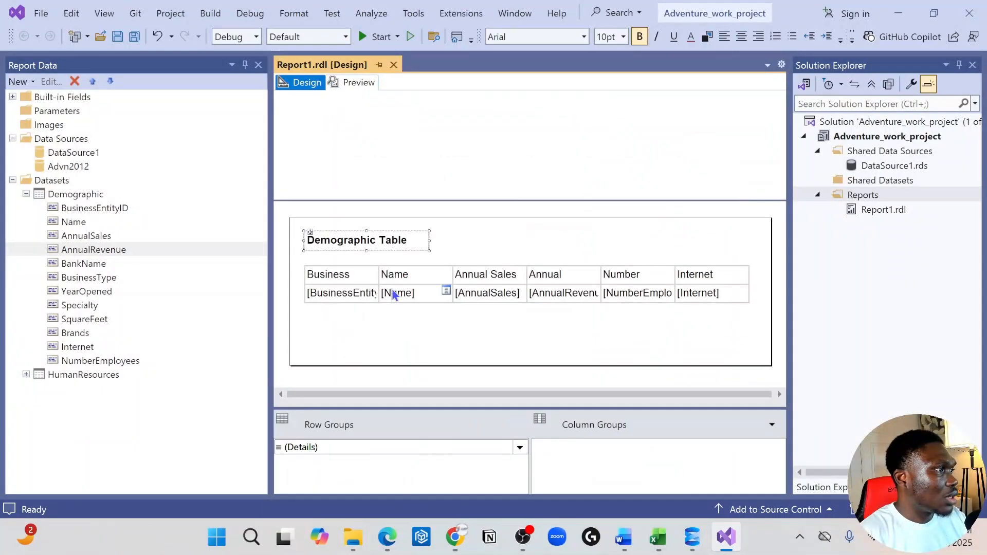
Move the table up so it sits just beneath the "Demographic Table" title.
left_click(425, 322)
left_click(436, 266)
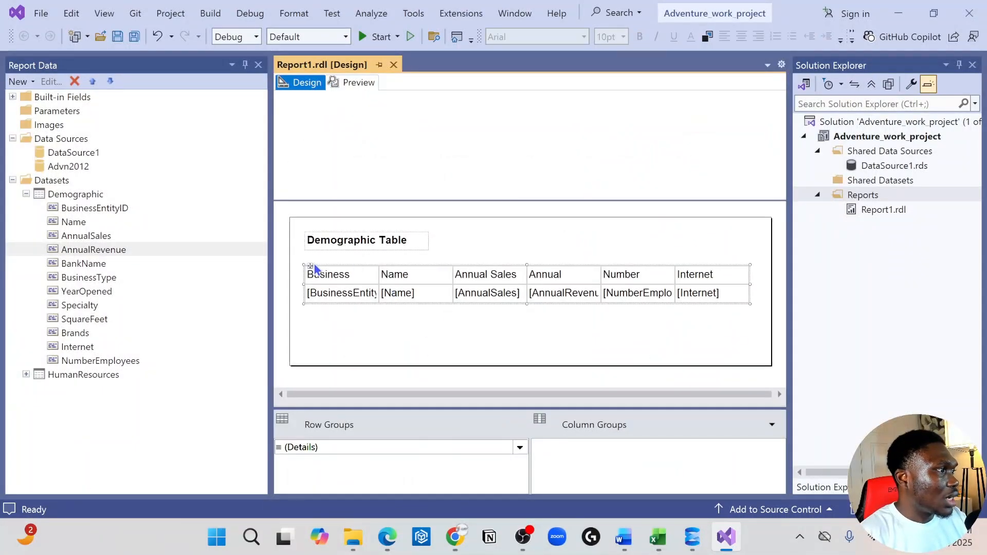
left_click_drag(311, 267, 311, 255)
left_click(339, 334)
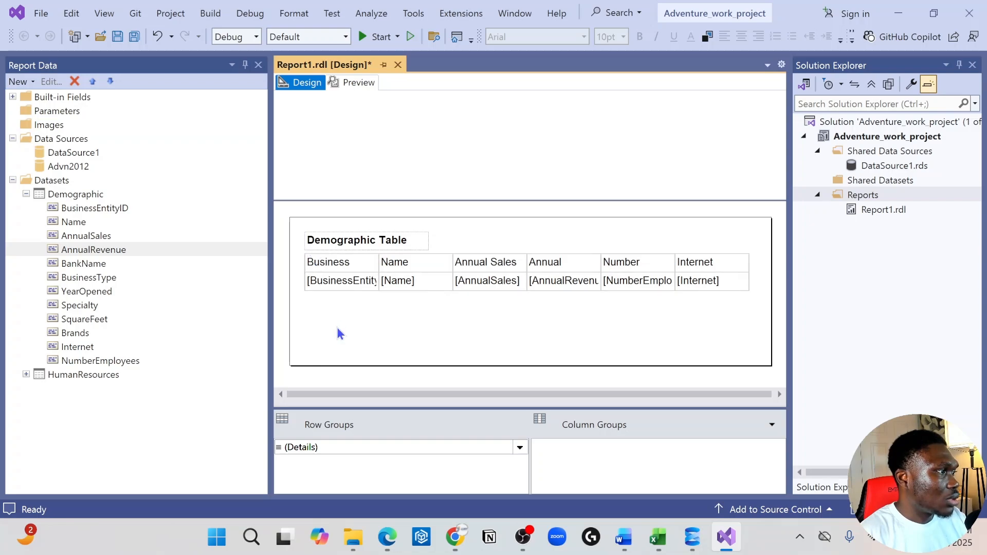
Collapse the Demographic dataset and review the fields of the HumanResources dataset.
left_click(25, 195)
left_click(18, 212)
left_click(26, 208)
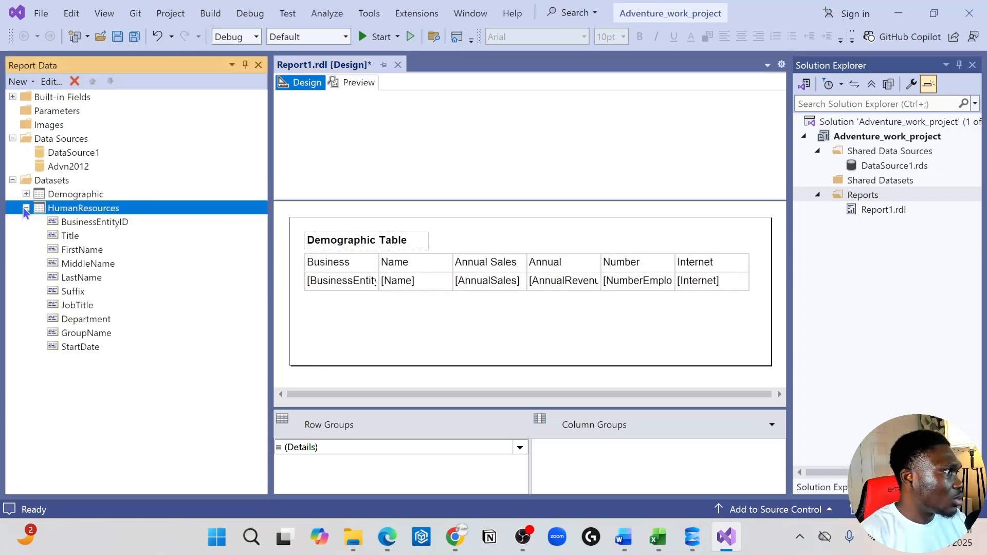
left_click(26, 208)
Insert a second table below the demographic table and align its left edge with the first table.
right_click(338, 313)
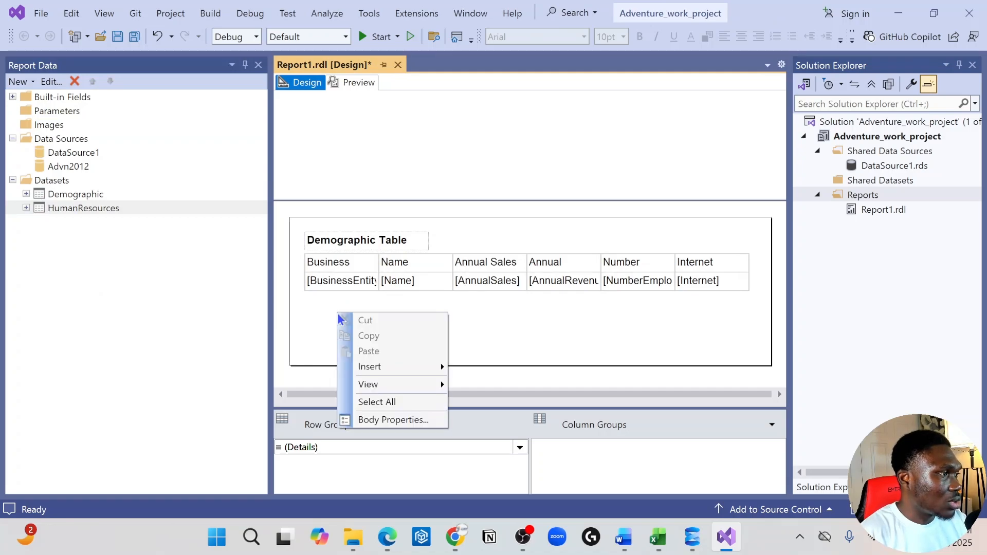
mouse_move(436, 365)
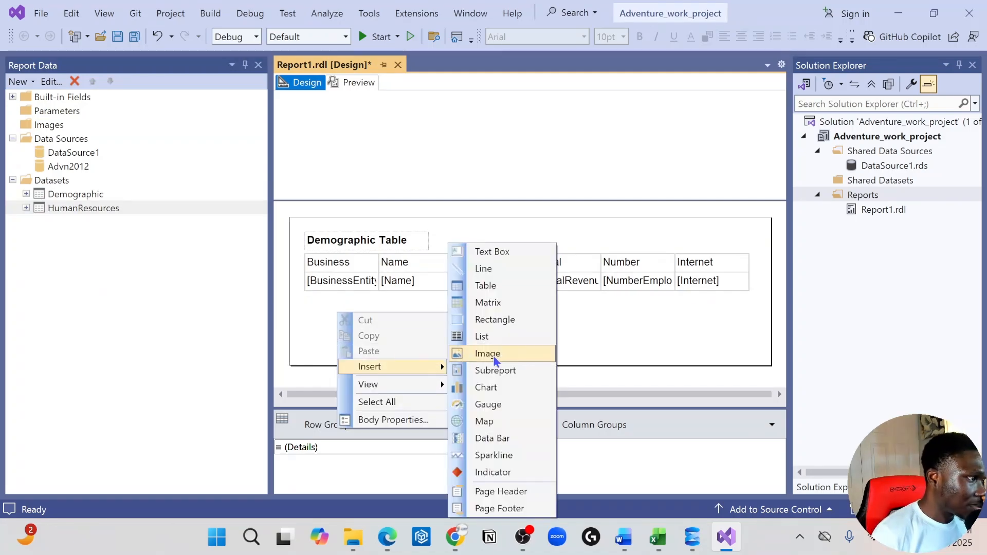
left_click(502, 285)
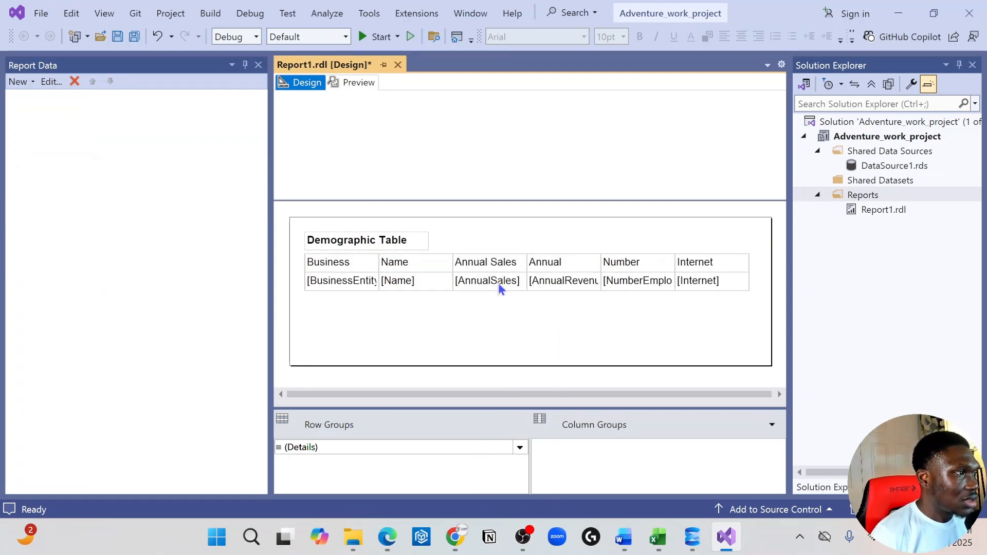
left_click(322, 306)
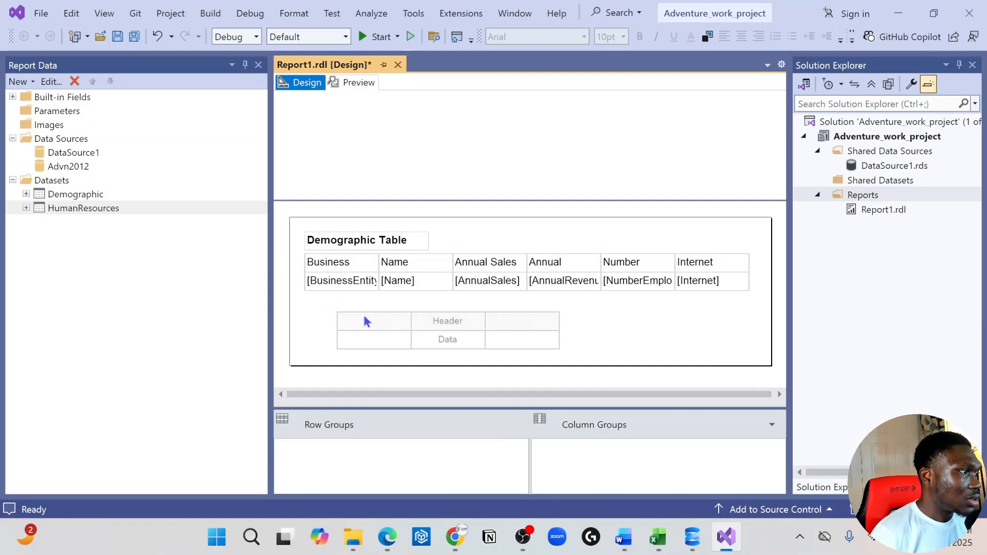
left_click(364, 317)
left_click(328, 307)
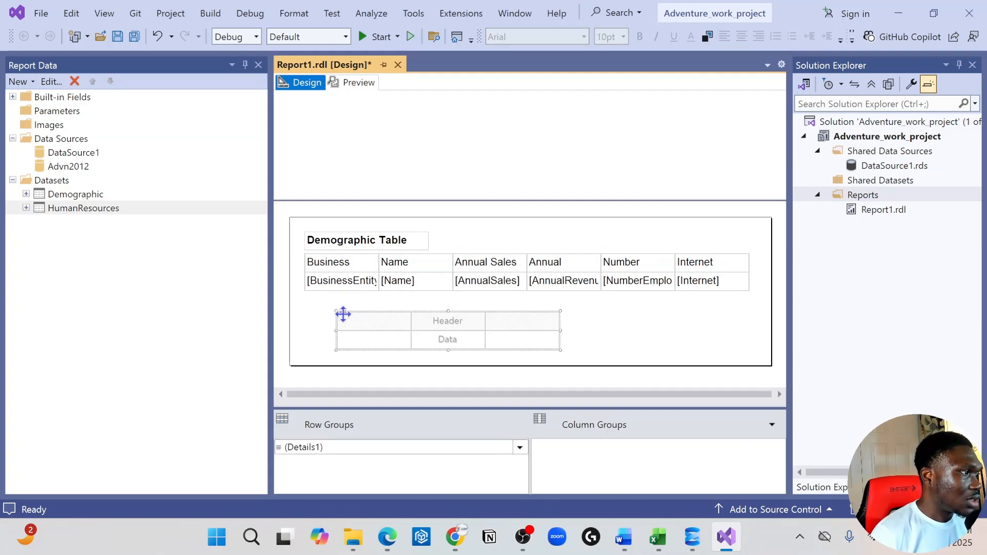
left_click_drag(342, 312, 309, 312)
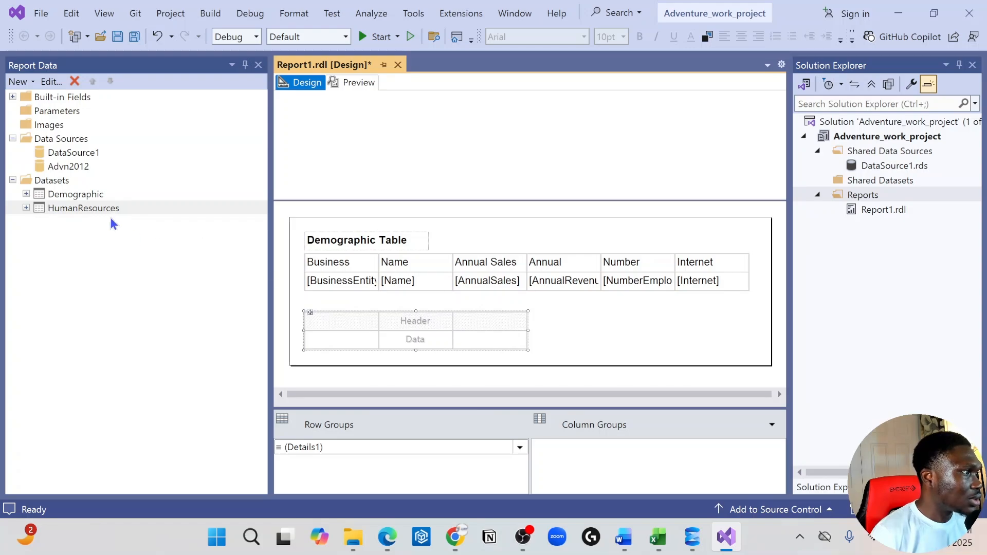
Fill the first column of the second table with the BusinessEntityID field from DataSource1's HumanResources dataset.
left_click(375, 339)
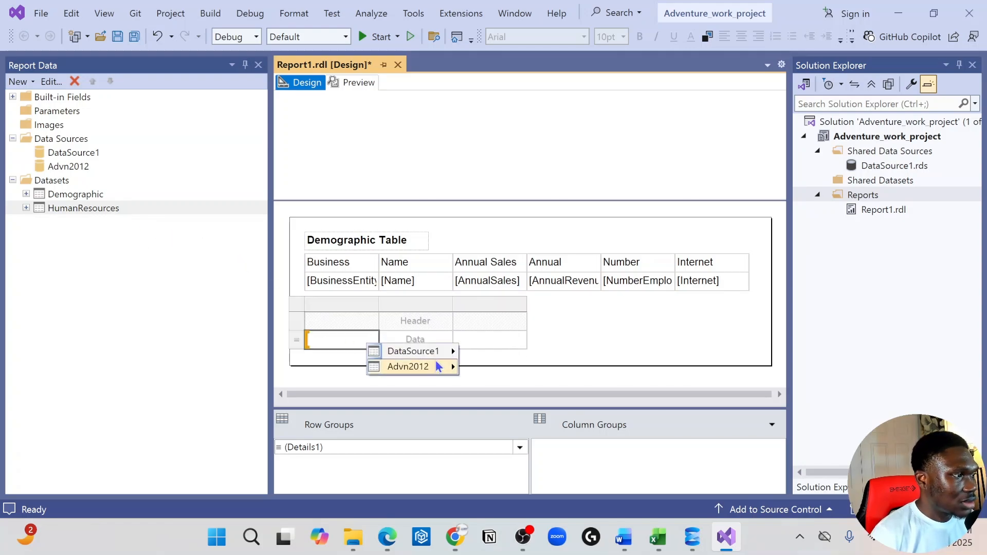
mouse_move(455, 350)
mouse_move(561, 379)
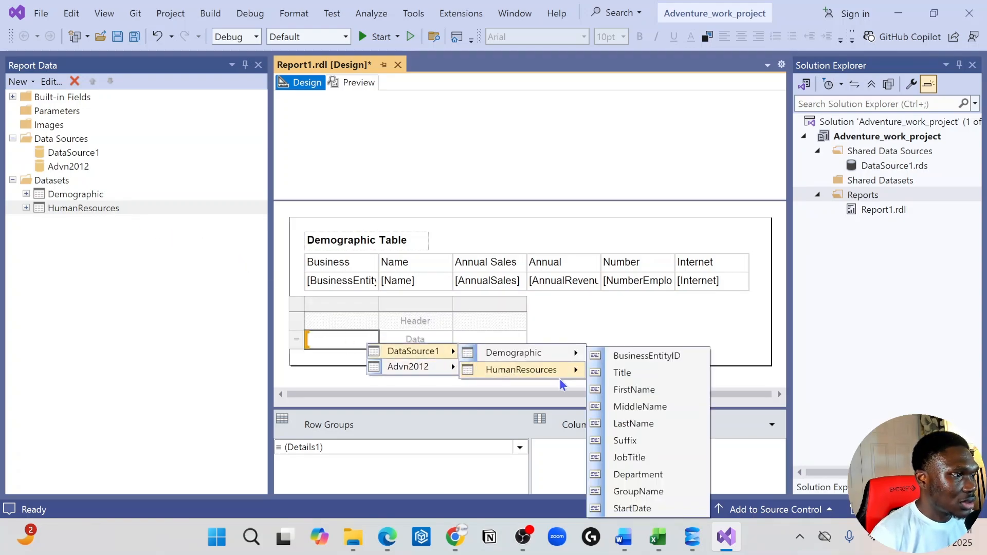
left_click(634, 357)
Assign the Title field to the data cell of the second table's second column.
left_click(447, 337)
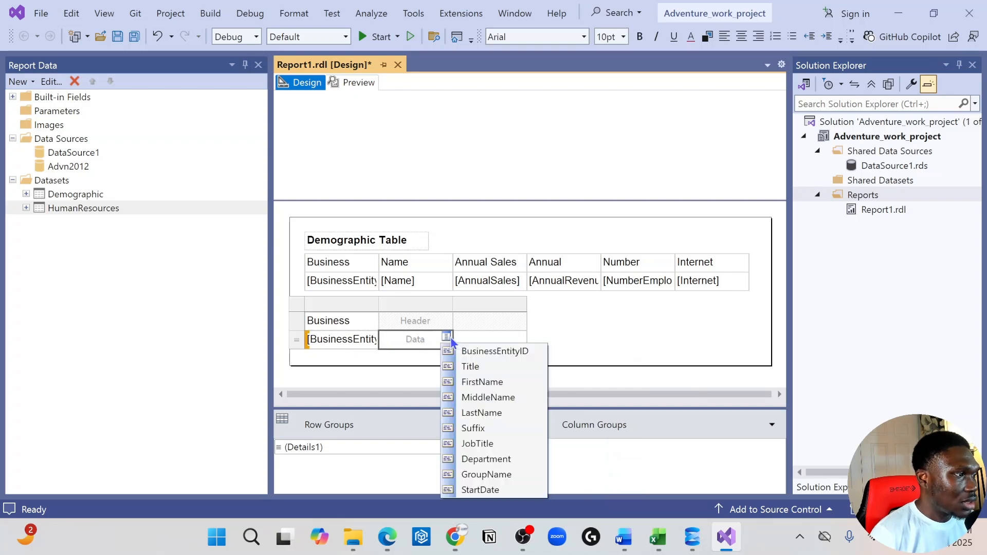
left_click(470, 357)
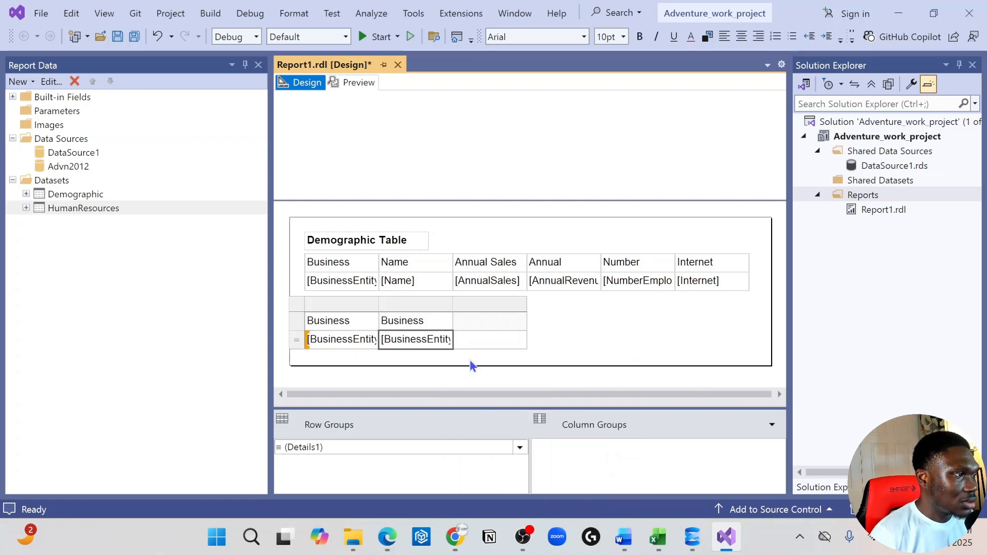
left_click(446, 337)
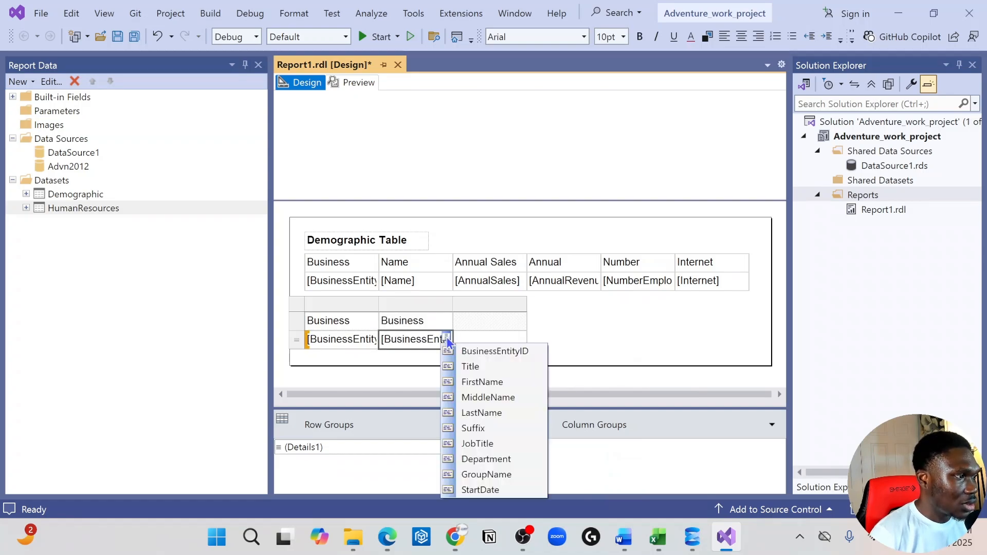
left_click(483, 368)
Replace the second column's header text in the lower table with "Title".
double_click(423, 319)
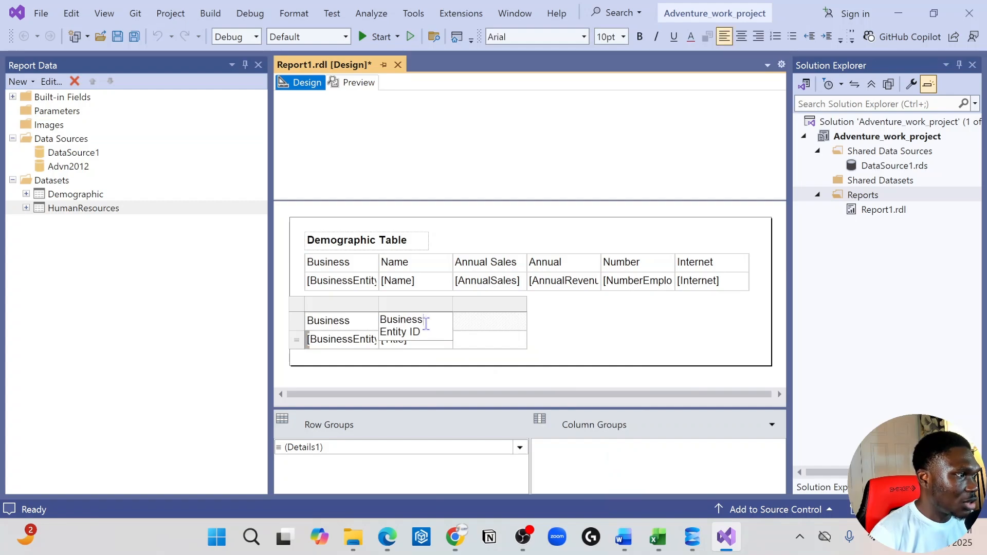
left_click_drag(425, 321, 357, 296)
left_click_drag(426, 339, 349, 320)
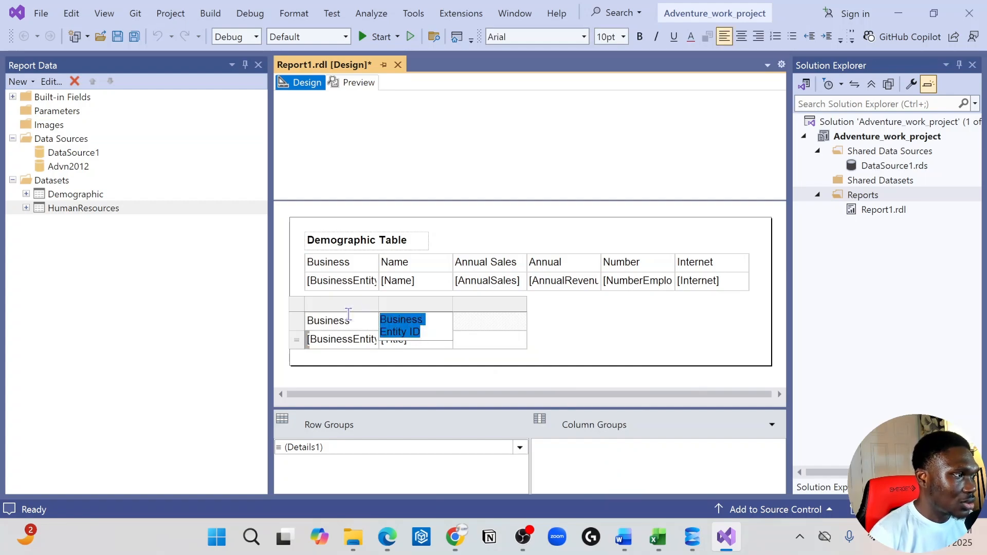
key("BackSpace")
type("Title")
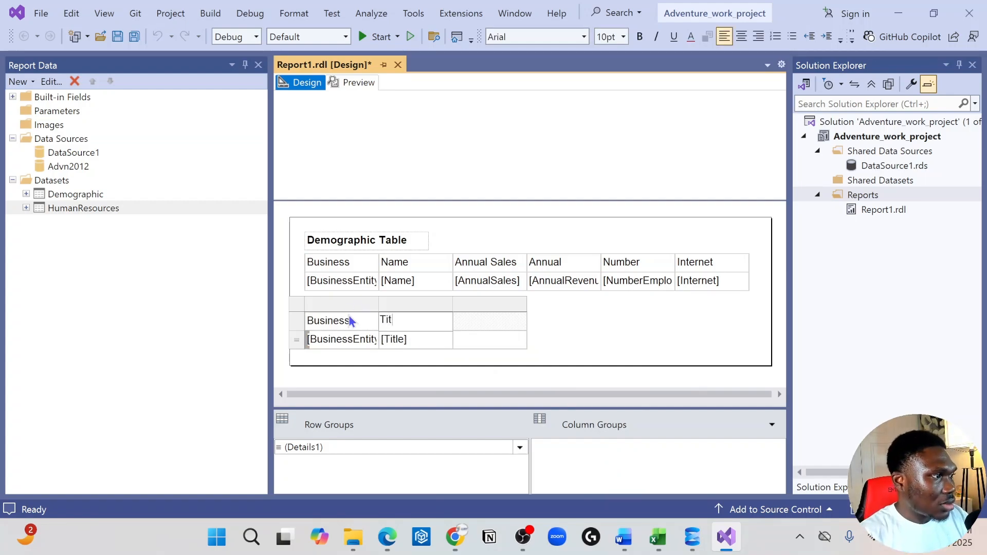
key("BackSpace")
type("e")
left_click(492, 320)
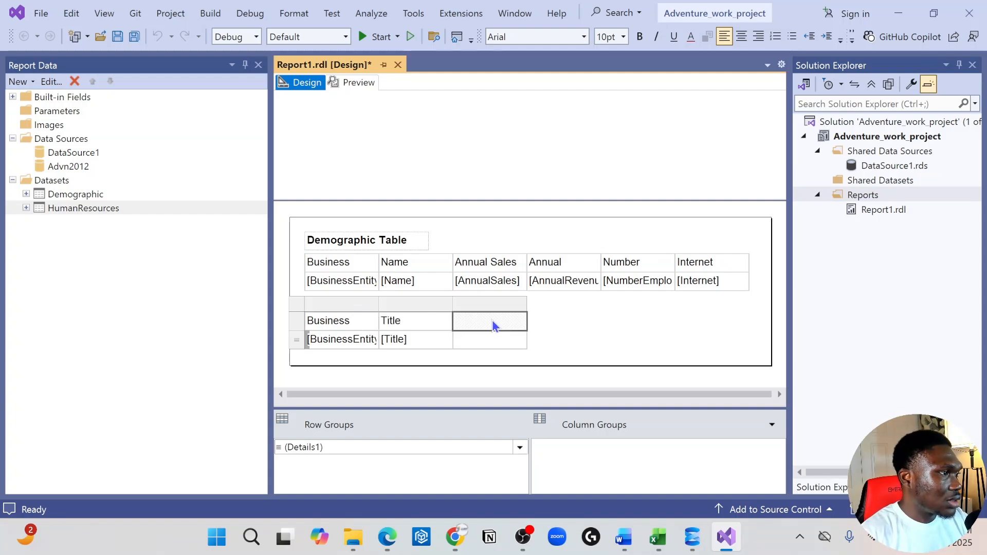
Assign the StartDate field to the lower table's third column and insert an empty column to its left.
left_click(520, 336)
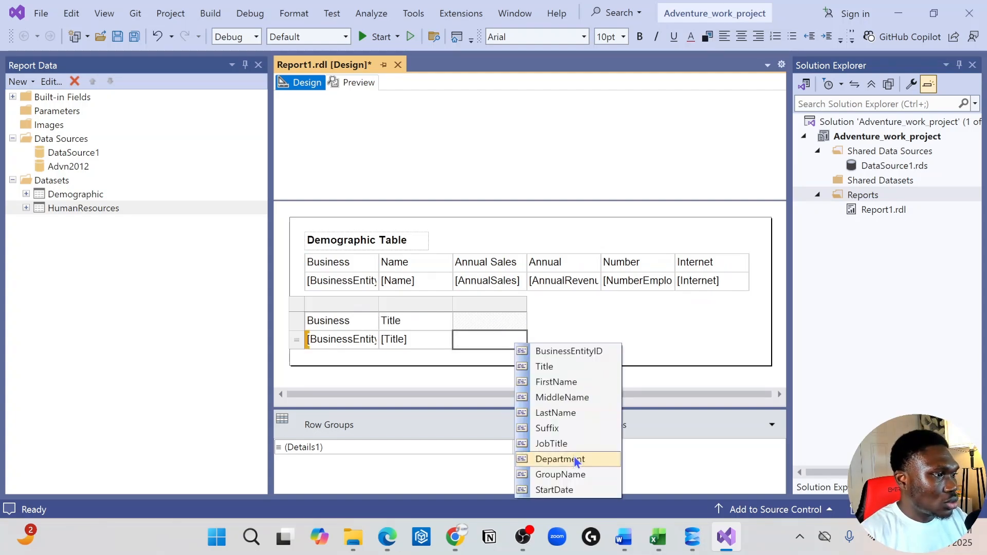
left_click(575, 491)
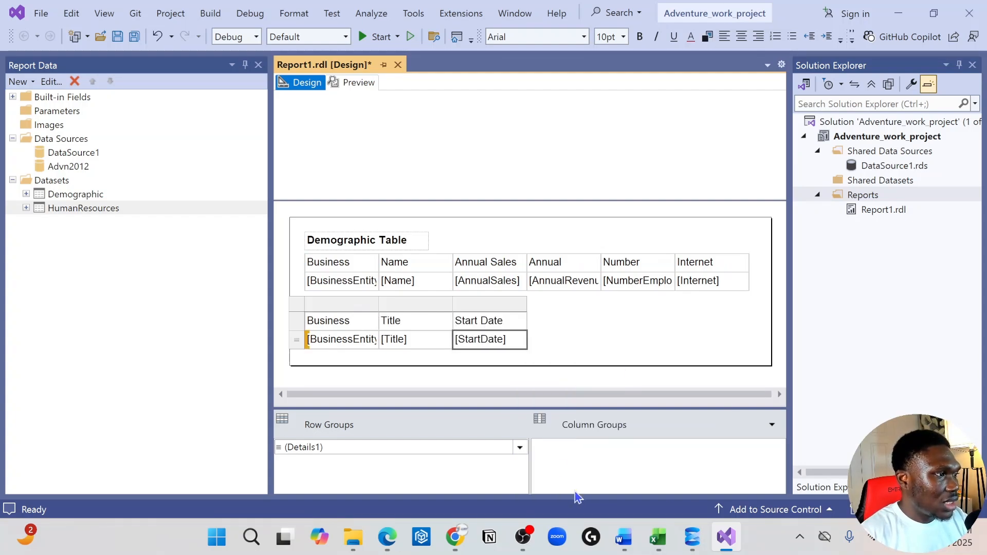
left_click(514, 302)
right_click(508, 304)
mouse_move(617, 312)
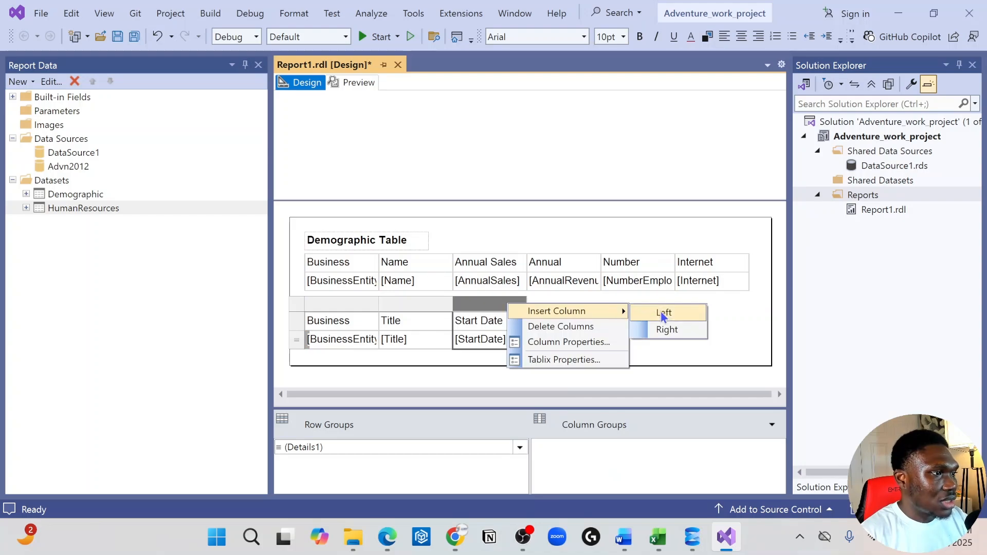
left_click(663, 312)
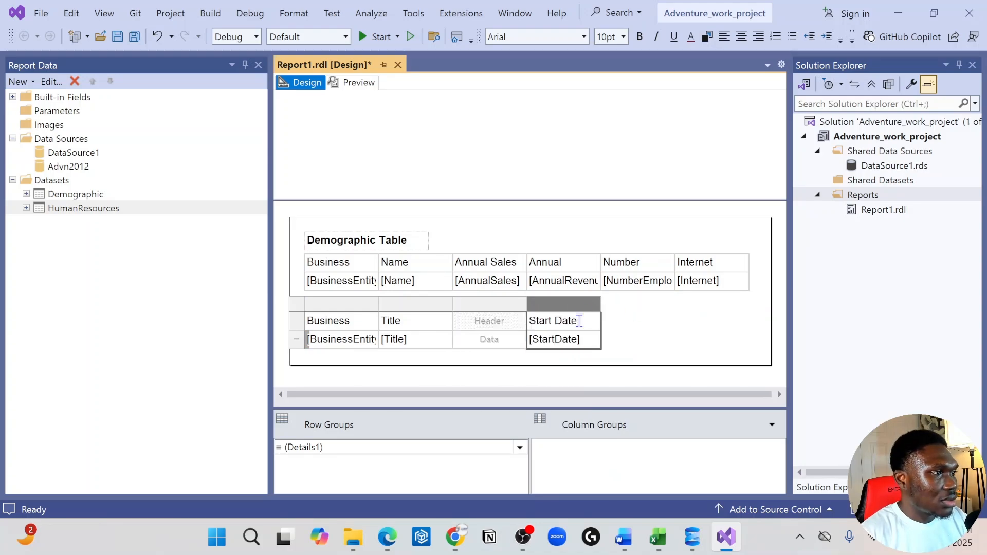
left_click(597, 340)
left_click(629, 455)
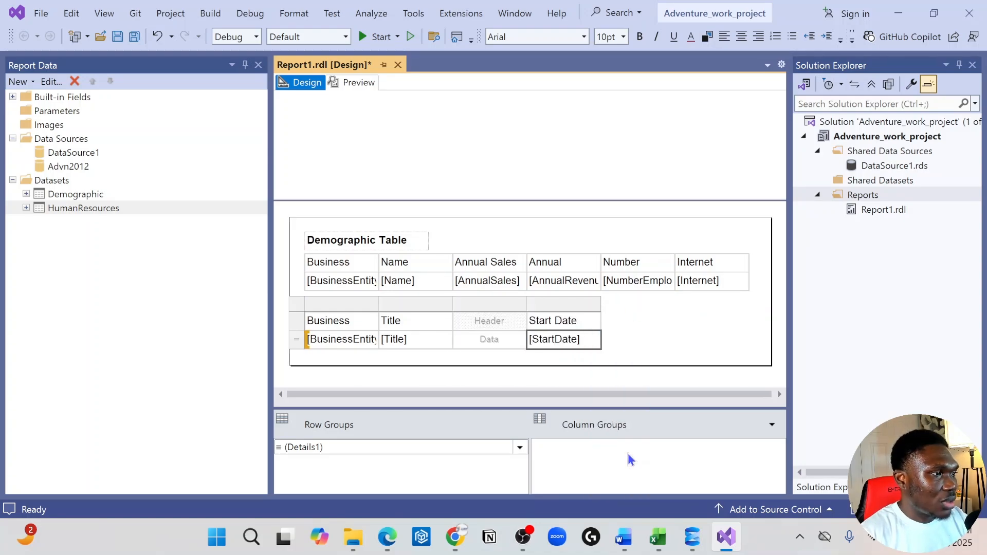
left_click(577, 304)
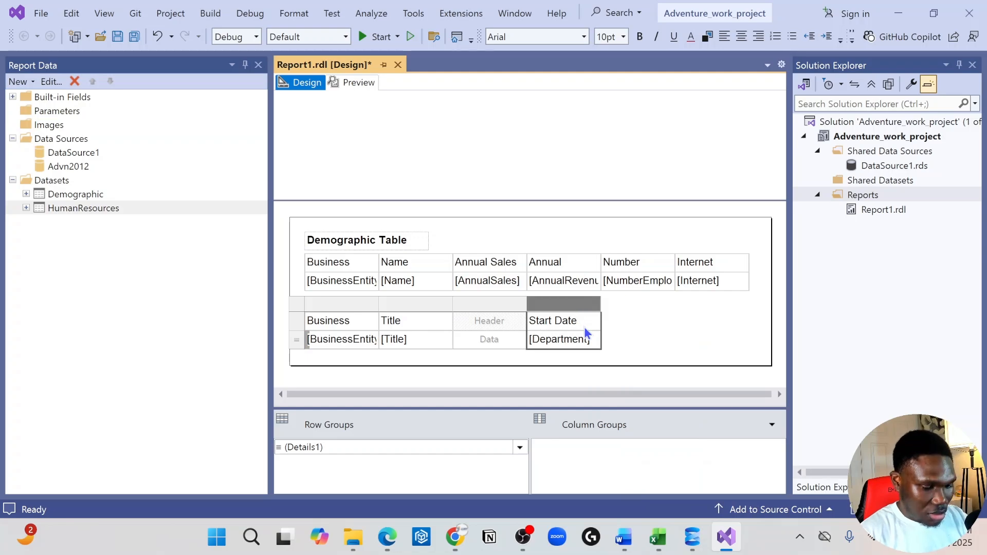
key("ctrl+z")
left_click(589, 305)
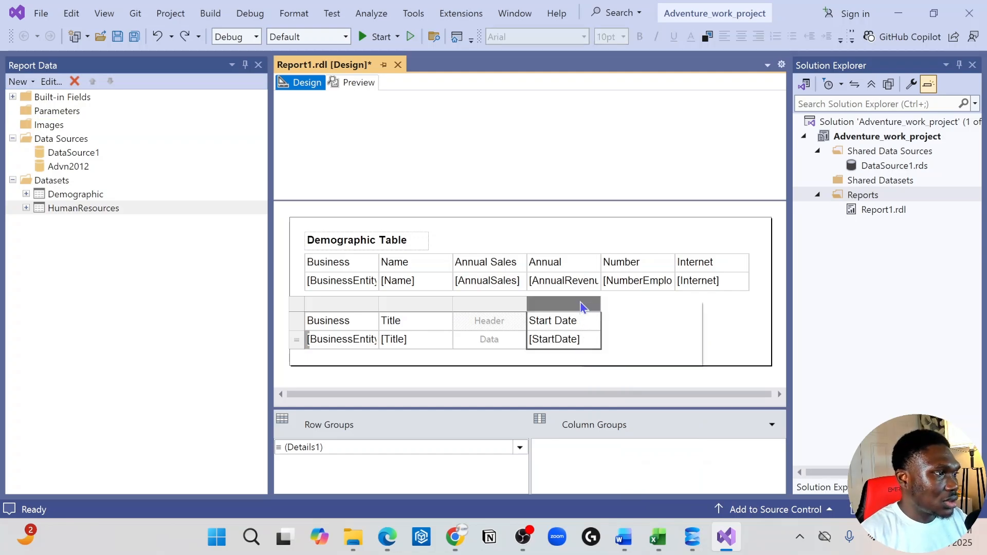
right_click(588, 304)
Assign the Department field to the empty column between Title and Start Date.
left_click(491, 304)
left_click(519, 337)
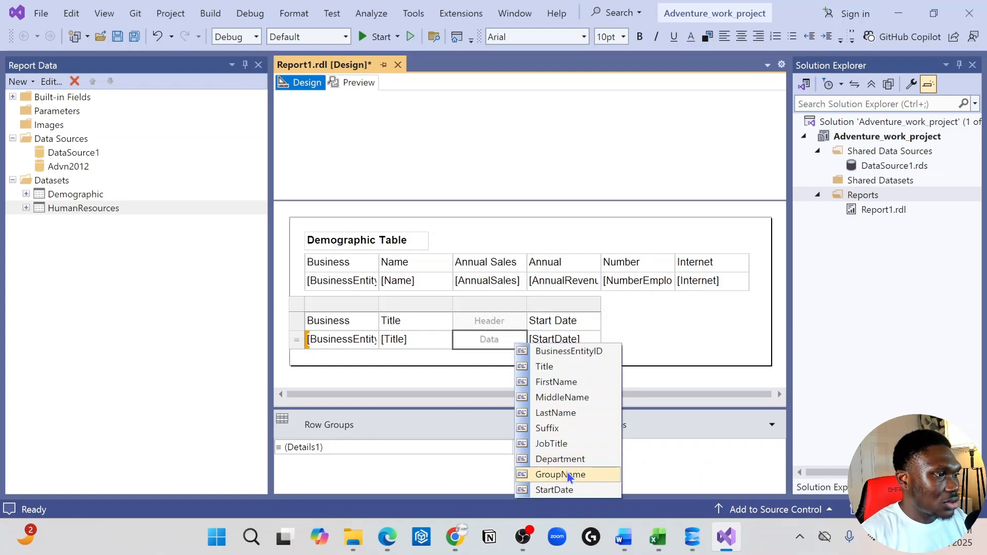
left_click(590, 461)
Insert a column to the right of Start Date and fill it with the GroupName field.
left_click(588, 304)
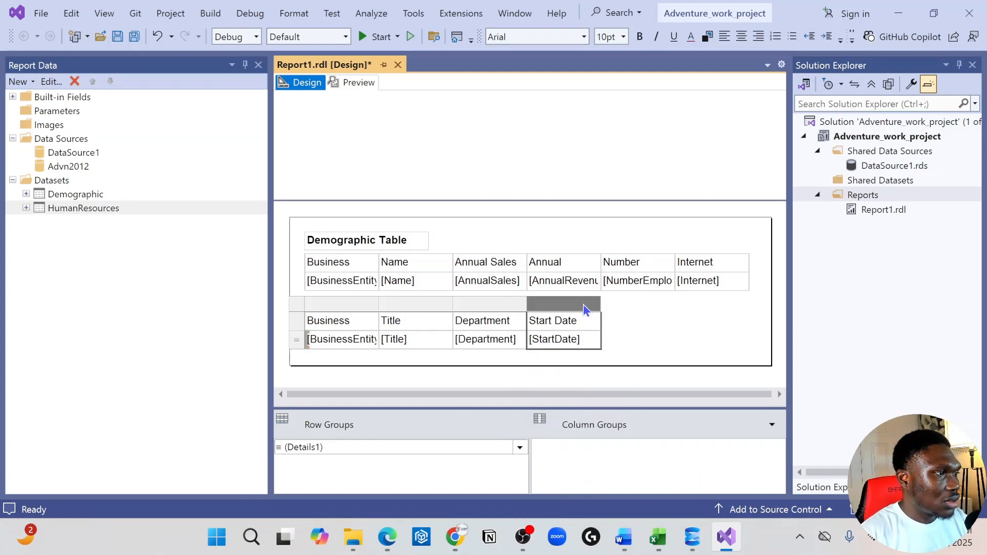
right_click(586, 304)
mouse_move(695, 316)
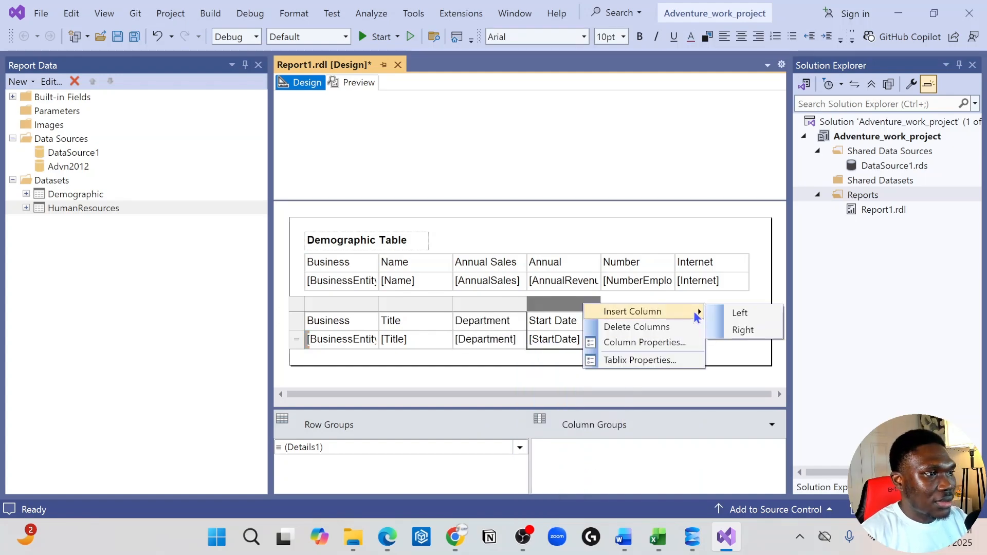
left_click(752, 327)
left_click(631, 305)
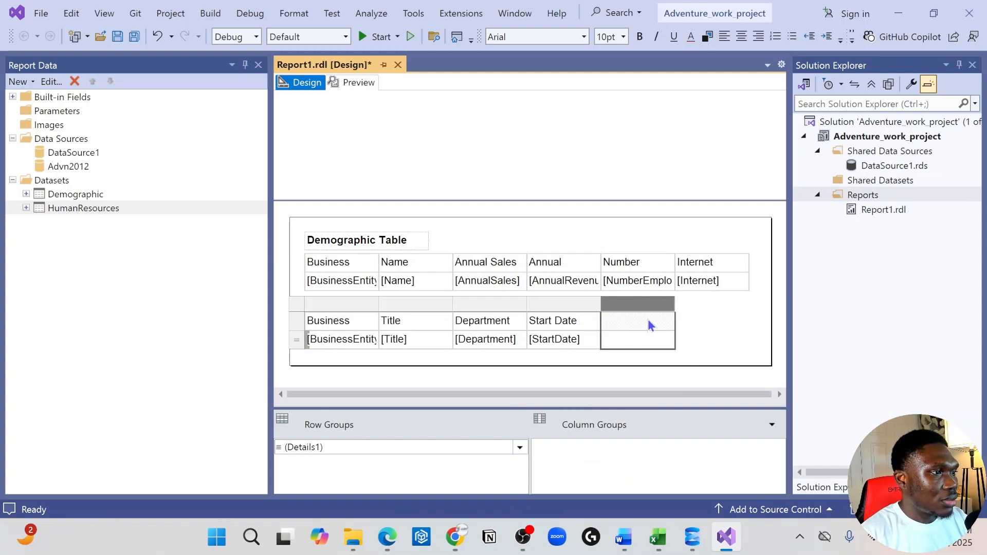
left_click(669, 337)
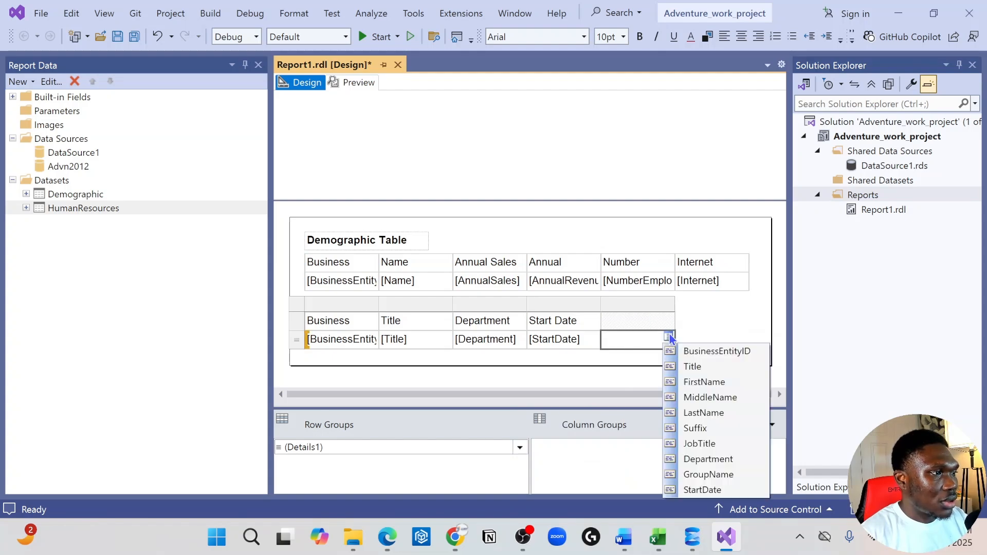
left_click(718, 474)
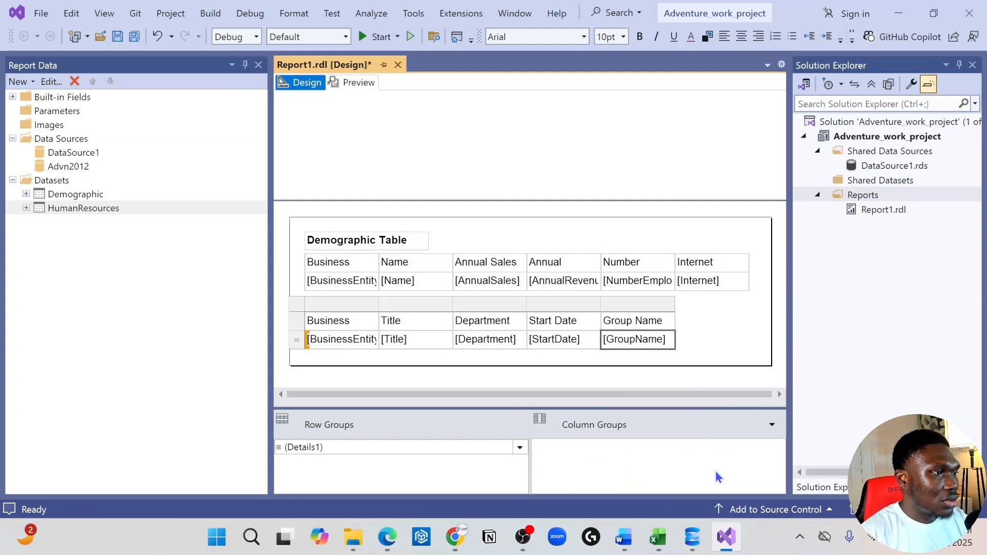
Insert a column to the right of Group Name and fill it with the FirstName field.
right_click(659, 308)
mouse_move(757, 314)
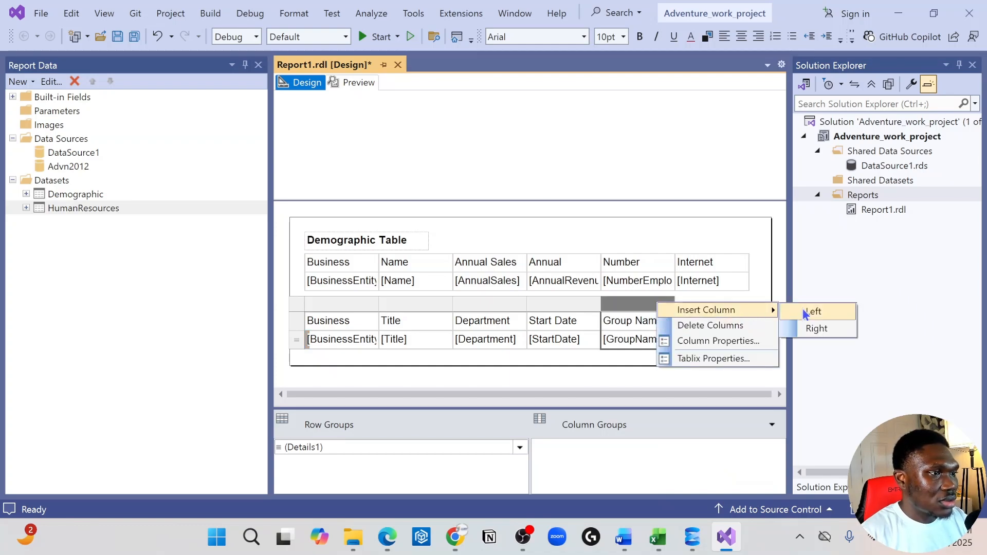
left_click(819, 328)
left_click(741, 338)
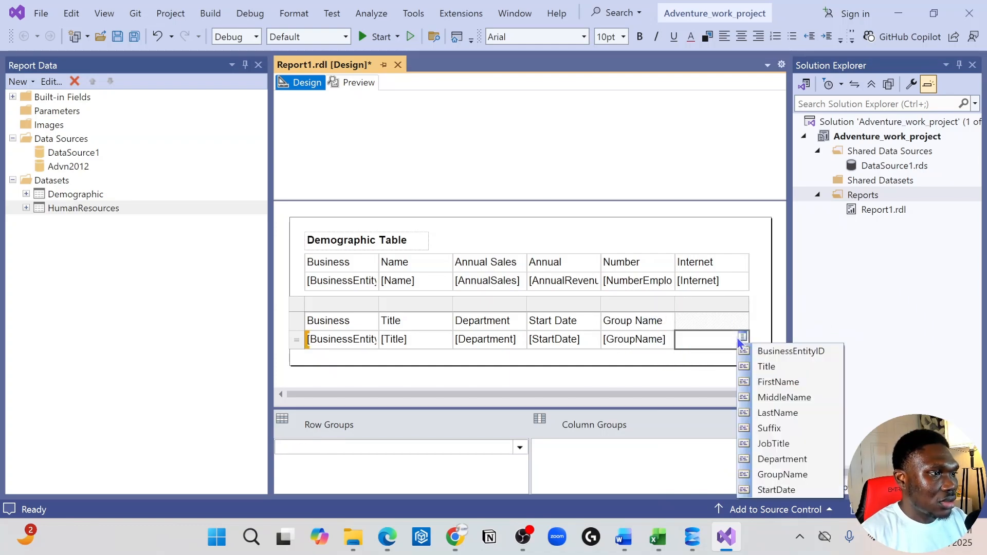
left_click(772, 382)
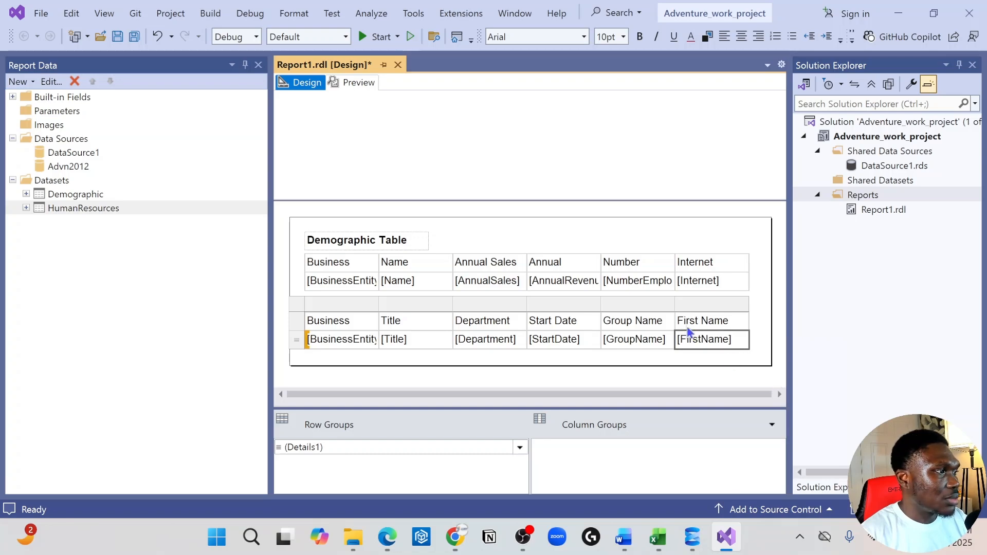
Preview the report, page through to the last page to examine the HumanResources rows, and return to the first page.
left_click(355, 83)
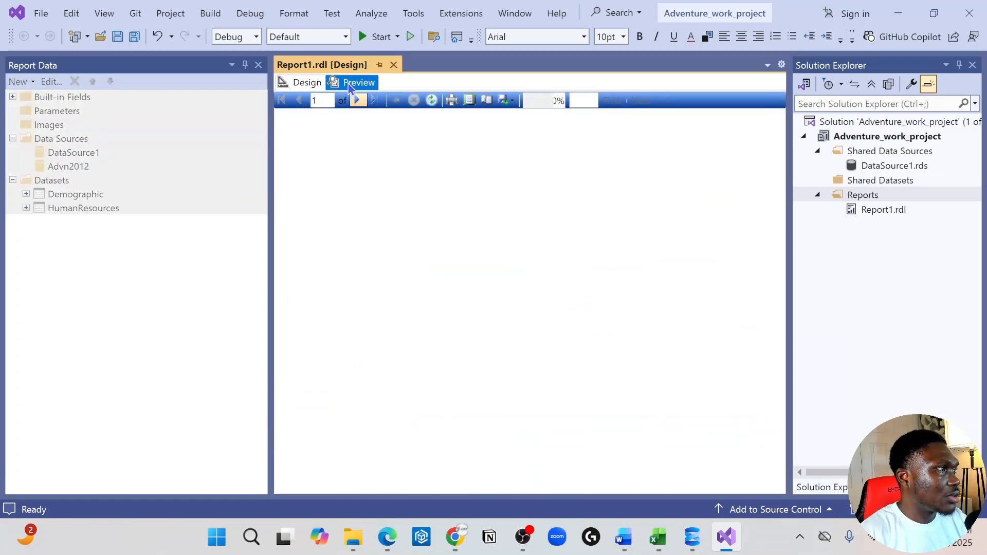
scroll(366, 330, "down", 10)
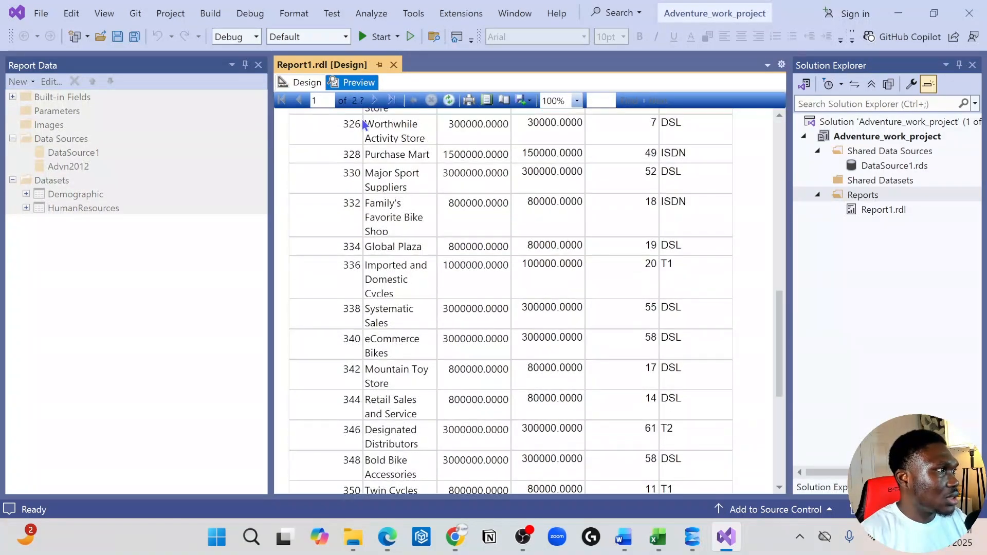
left_click(373, 101)
scroll(423, 335, "down", 10)
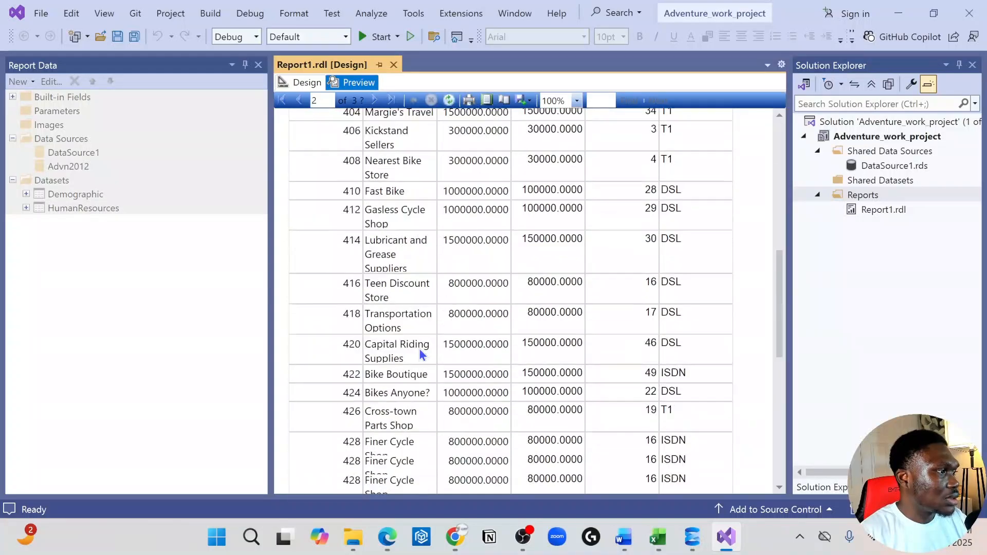
left_click(374, 100)
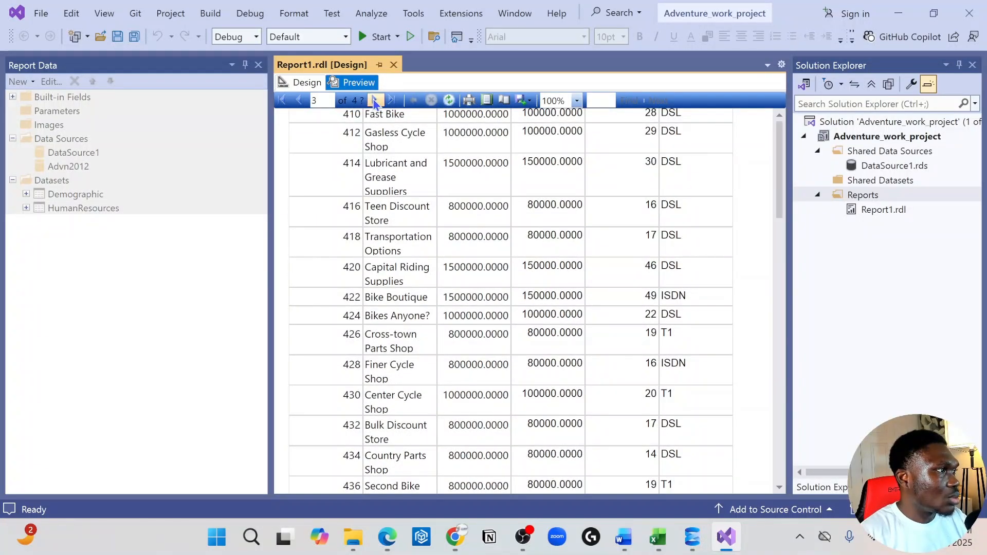
left_click(393, 101)
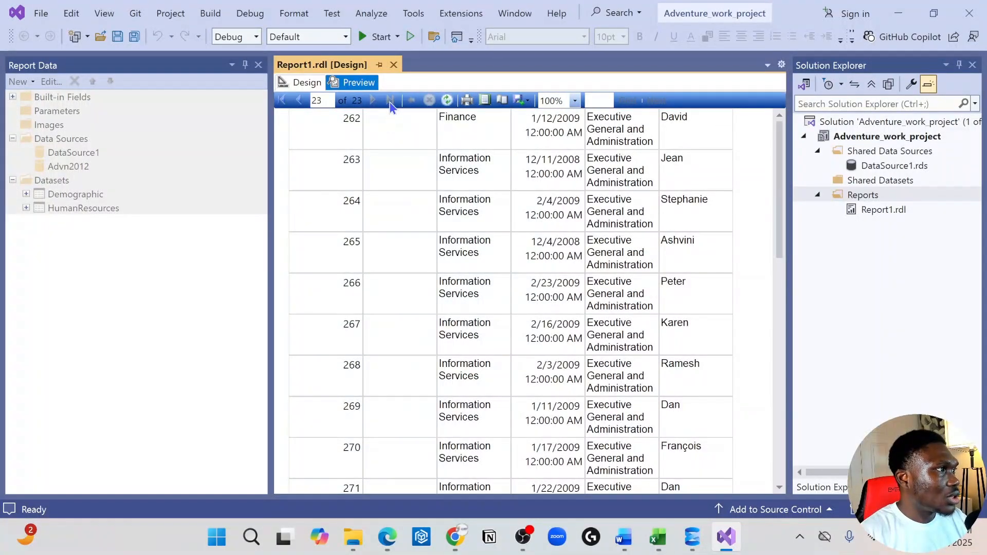
scroll(408, 221, "down", 5)
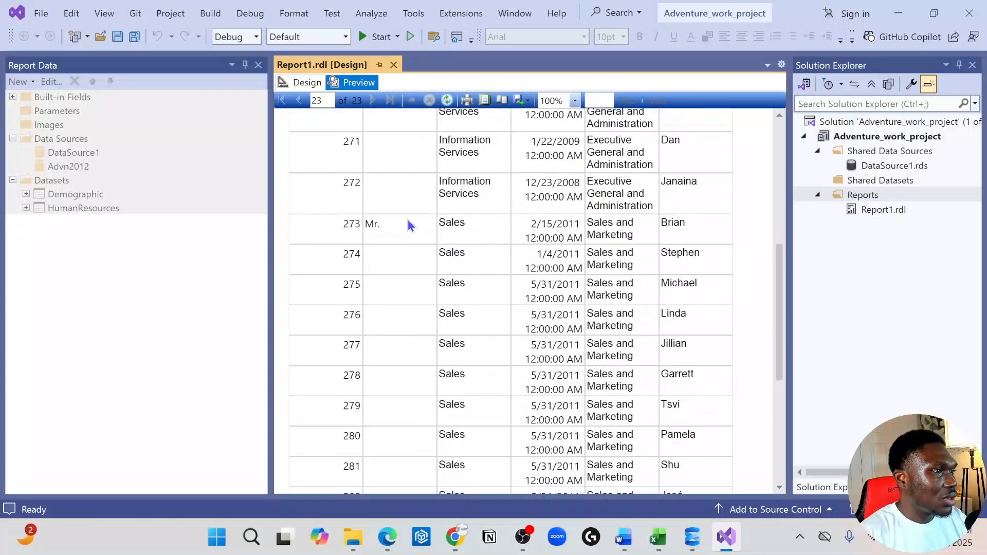
scroll(408, 221, "up", 10)
scroll(408, 225, "up", 10)
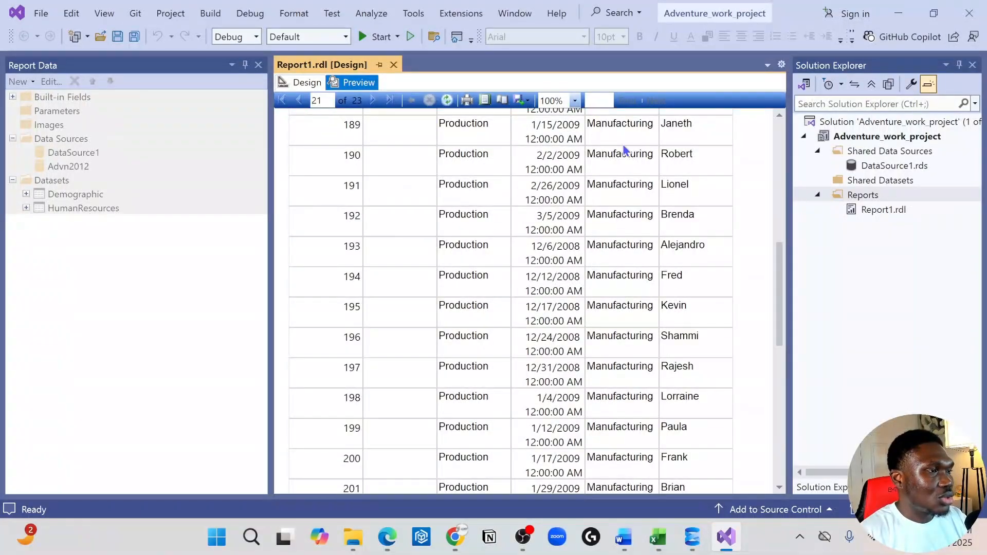
scroll(637, 200, "up", 20)
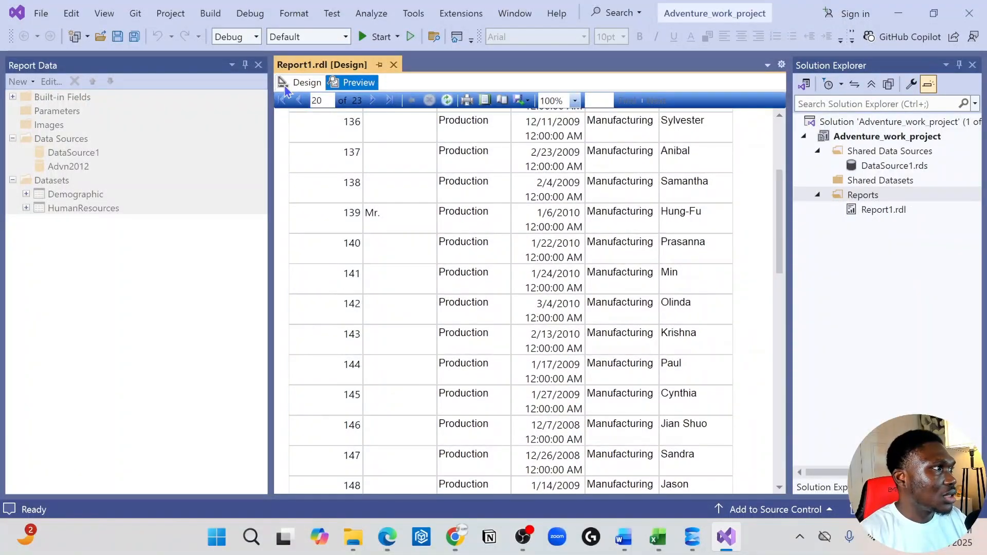
left_click(282, 100)
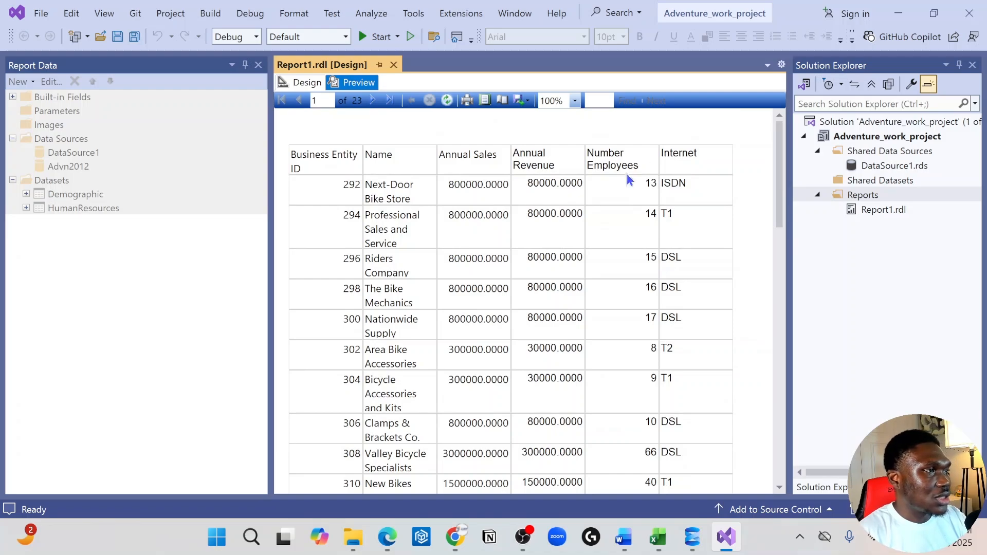